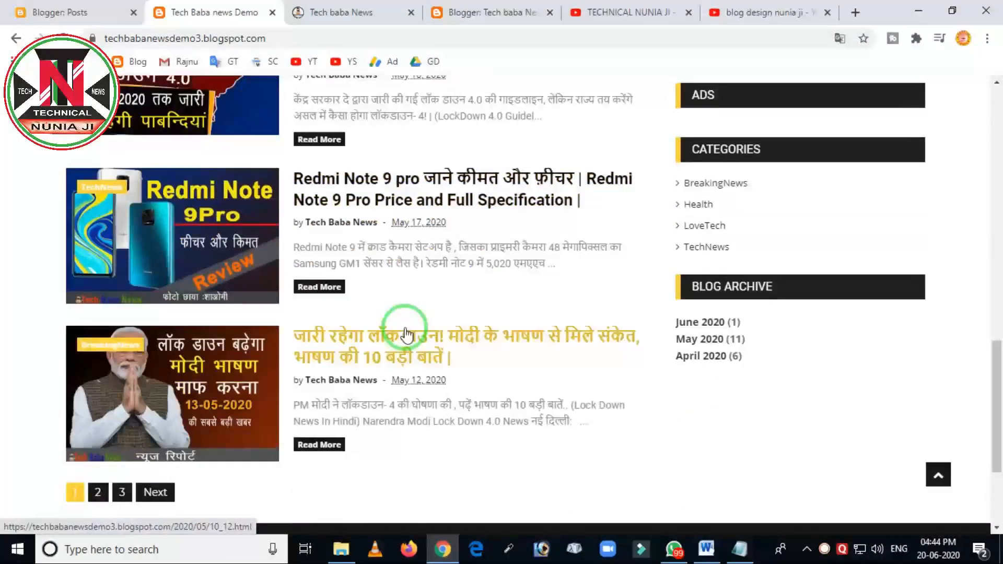
- Look over the posts on the Tech Baba news Demo blog and the home page of techbabanews.com
scroll(407, 333, "up", 5)
scroll(407, 333, "up", 5)
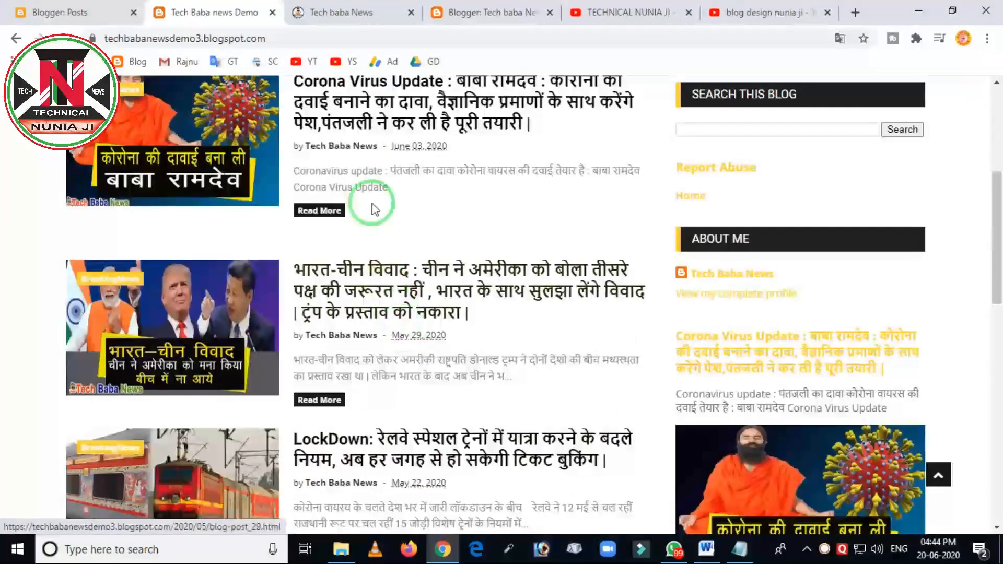
left_click(333, 14)
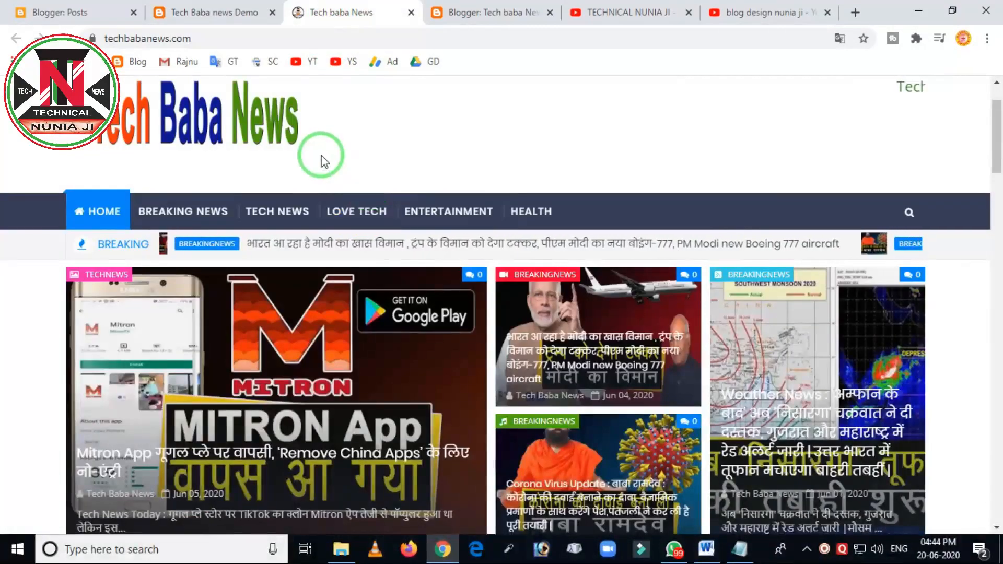
scroll(321, 160, "down", 16)
scroll(393, 348, "up", 15)
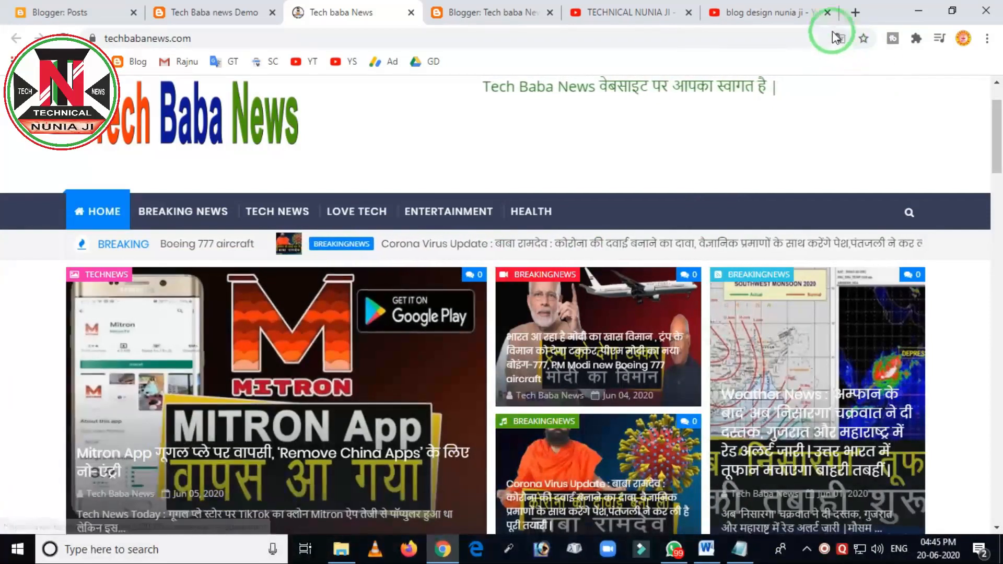
- Search Google for "techbabanews" in a new browser tab
left_click(856, 12)
left_click(310, 37)
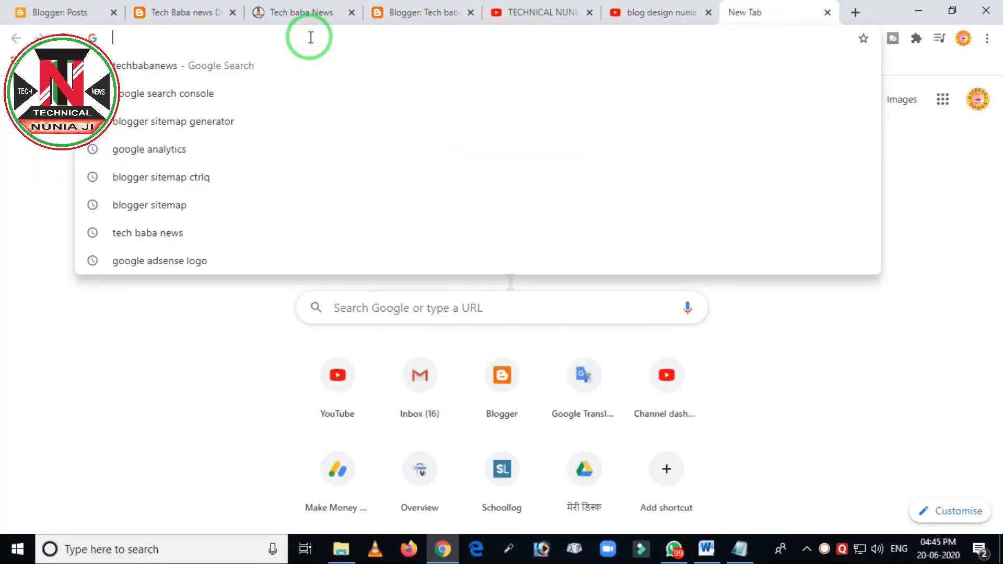
type("te")
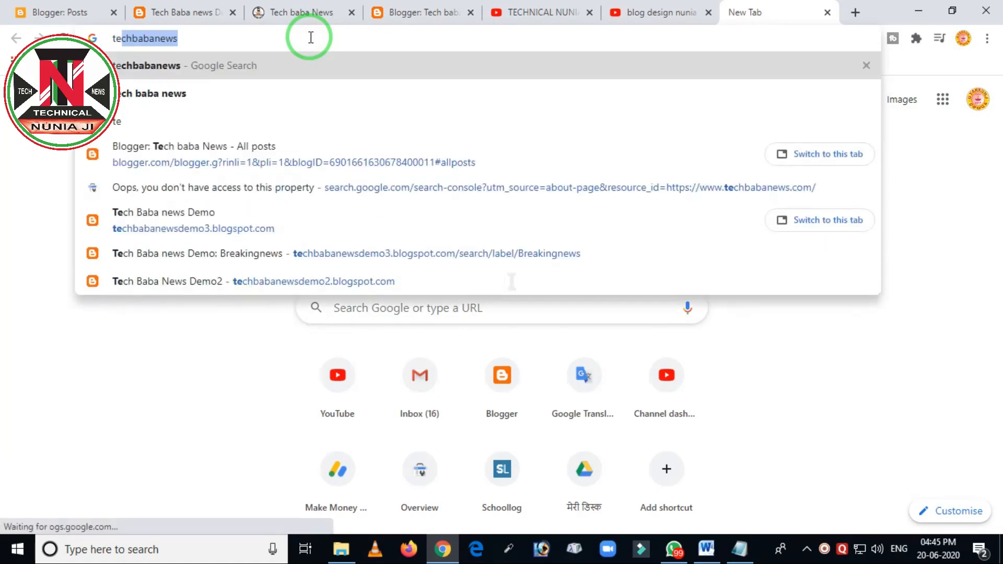
key("Return")
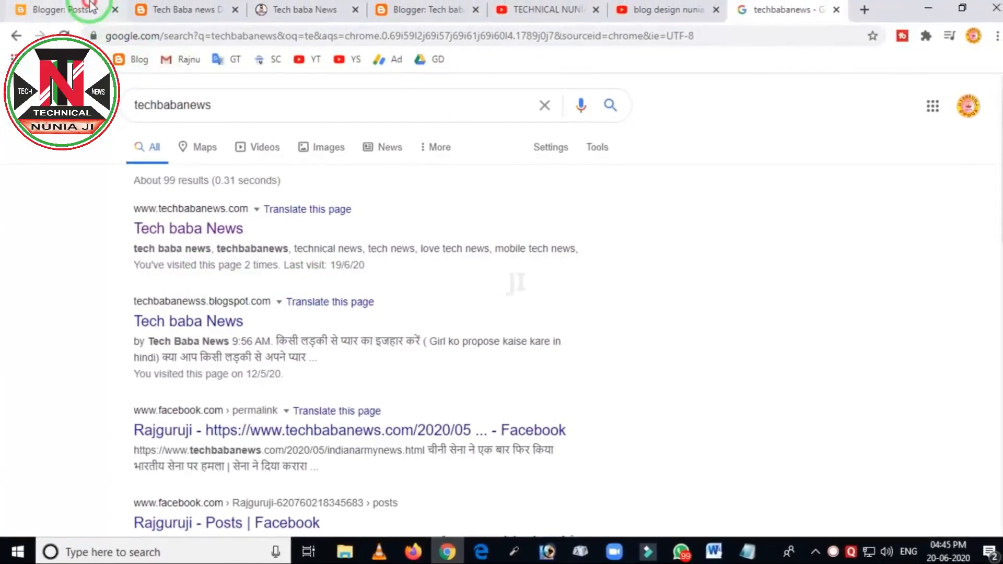
- Look through the published posts of the Tech Baba news Demo blog in its Blogger dashboard
left_click(89, 7)
left_click(479, 241)
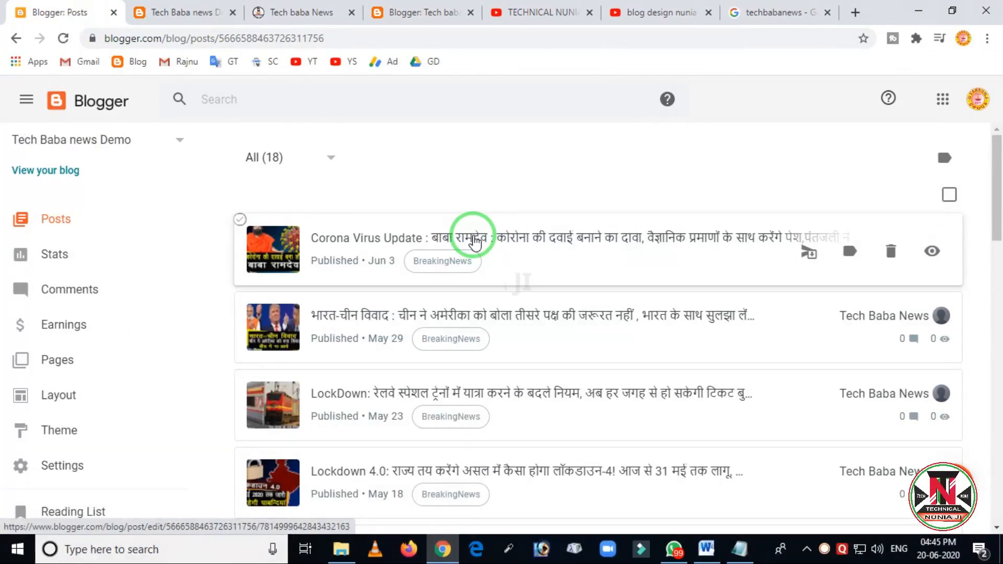
scroll(365, 324, "down", 8)
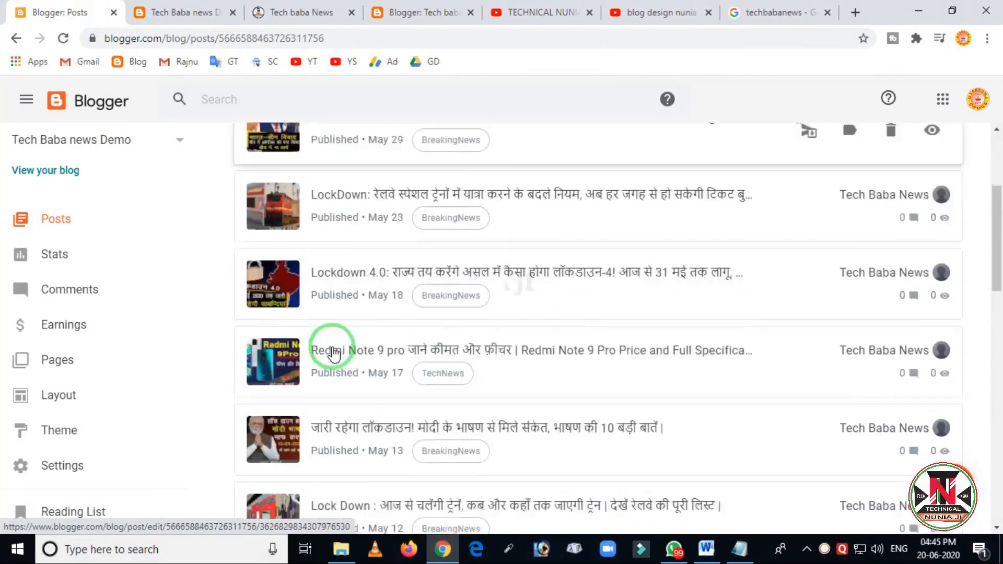
scroll(456, 402, "up", 6)
scroll(455, 402, "up", 2)
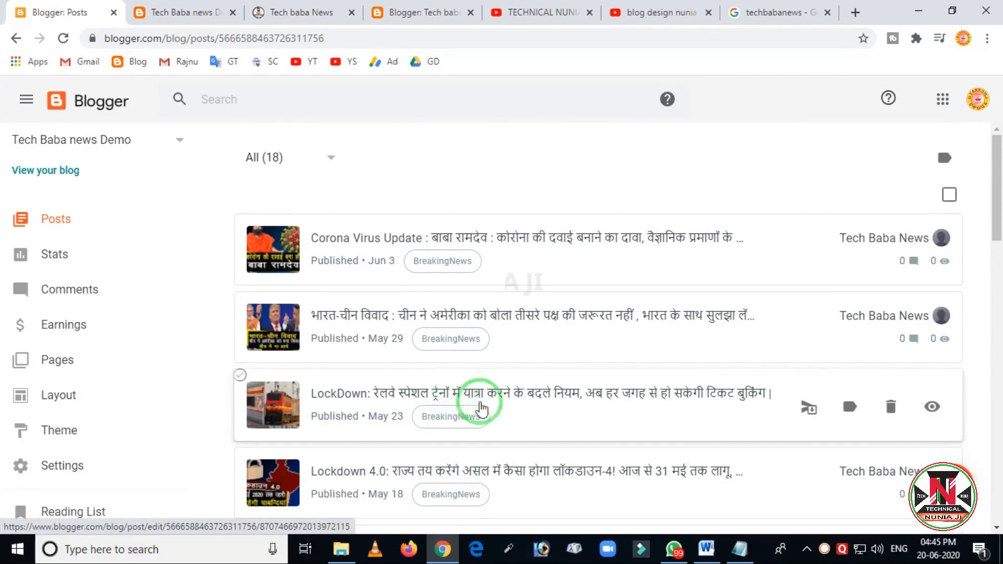
- View the legacy Blogger dashboard of the Tech baba News blog and its available sections
left_click(423, 19)
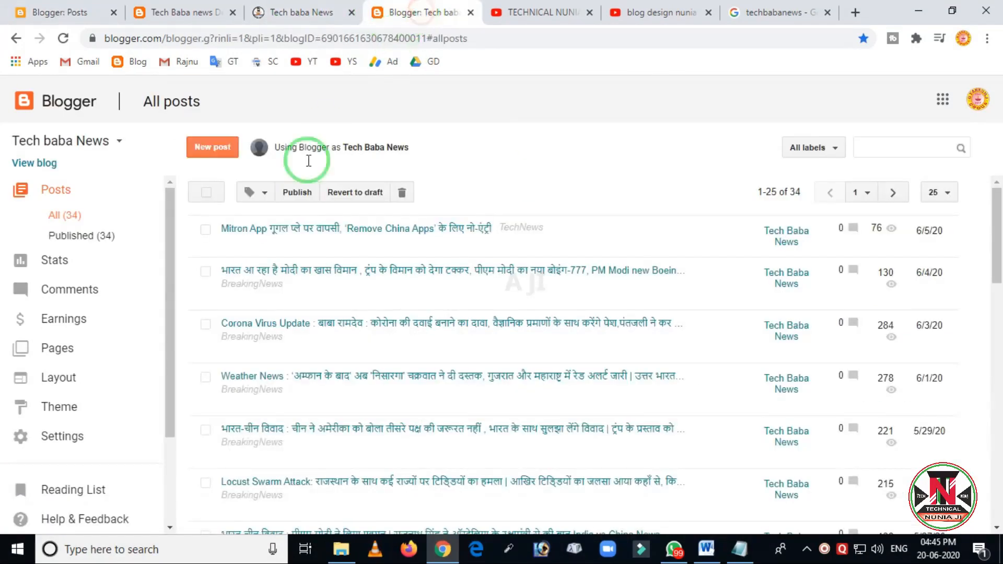
scroll(137, 256, "down", 3)
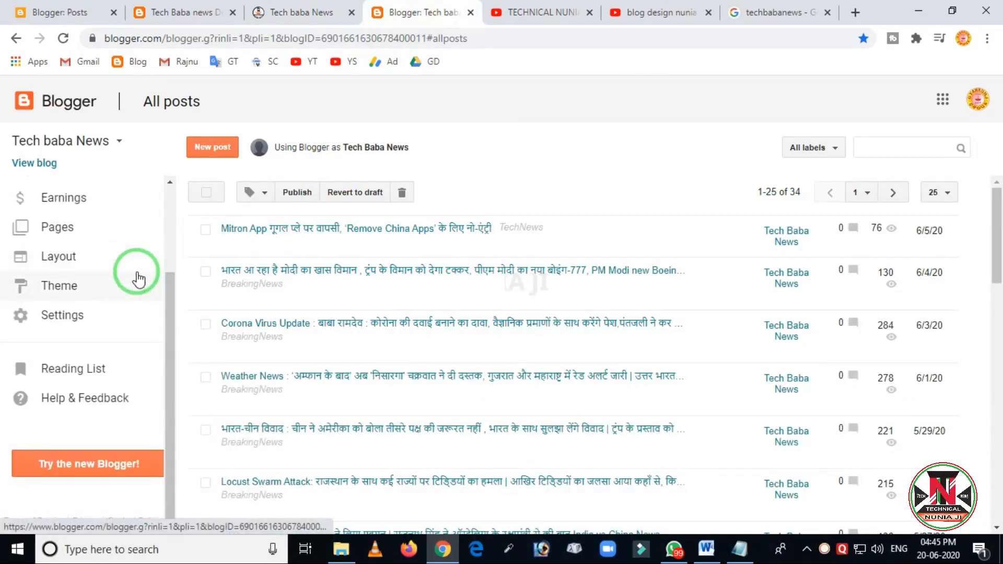
scroll(137, 280, "up", 1)
scroll(138, 280, "down", 1)
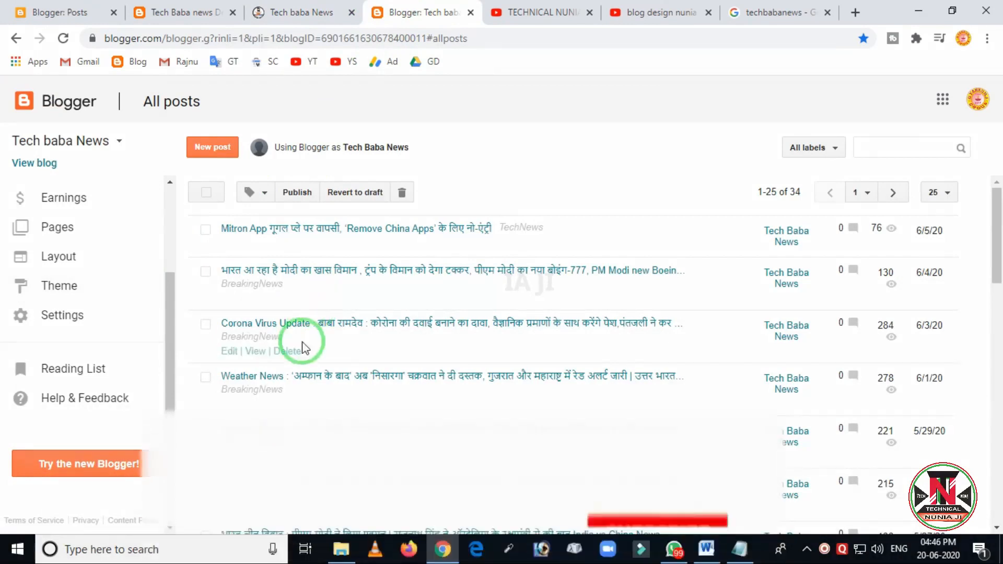
- Open the settings of the Tech Baba news Demo blog in the new Blogger dashboard
left_click(56, 12)
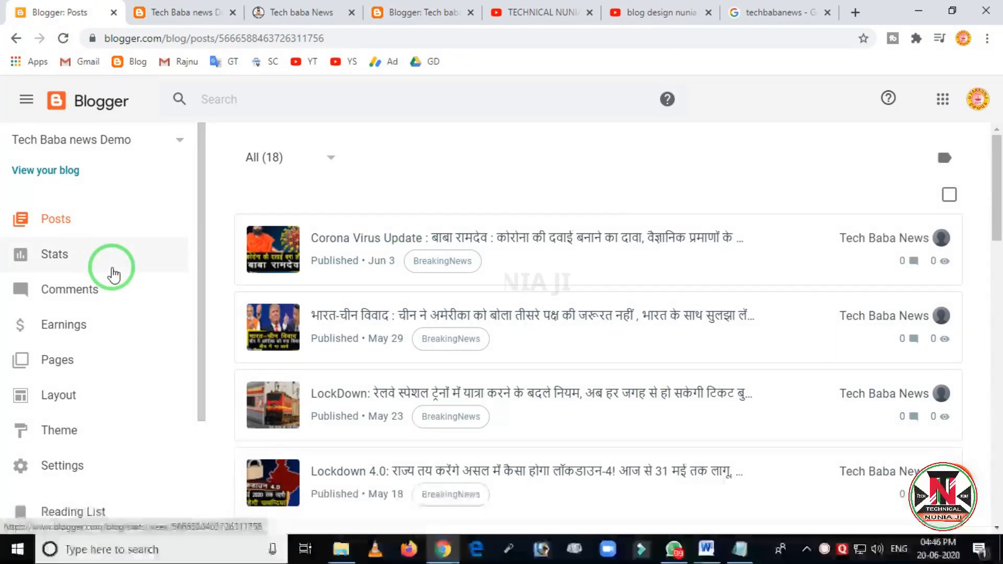
scroll(113, 290, "down", 3)
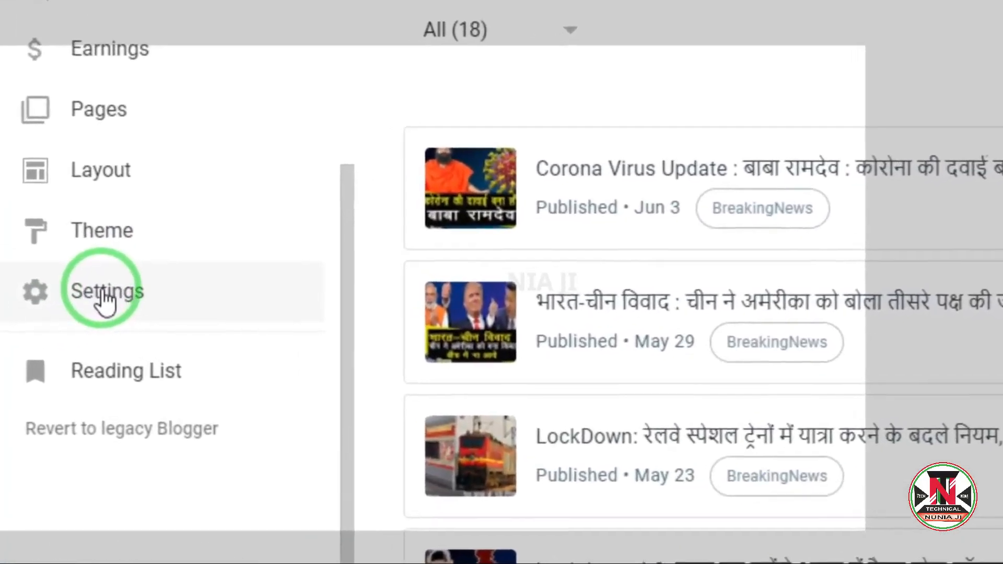
left_click(104, 299)
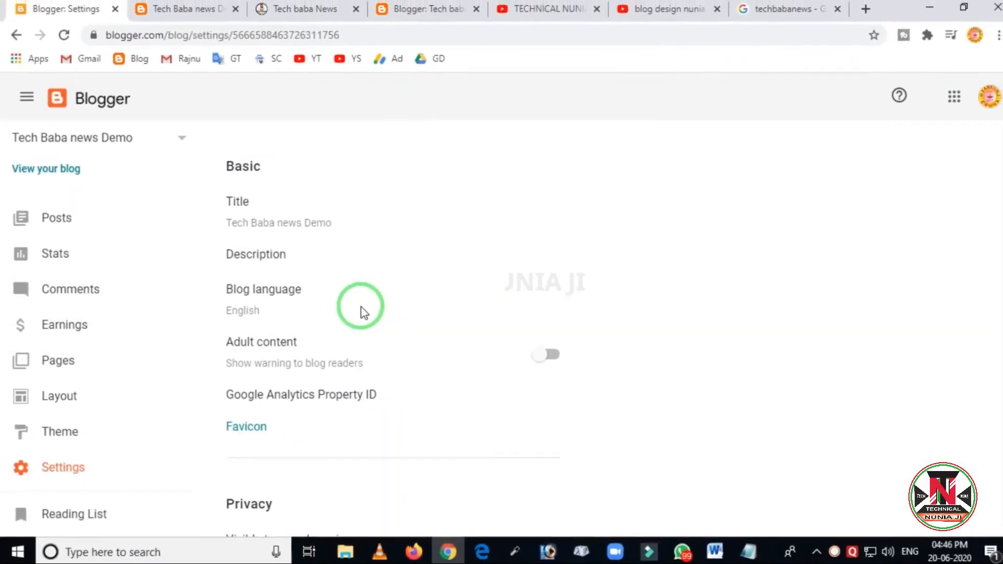
- Review the Basic, Privacy and Permissions settings, and view the blog description editor without saving anything
scroll(366, 313, "down", 12)
scroll(358, 314, "down", 5)
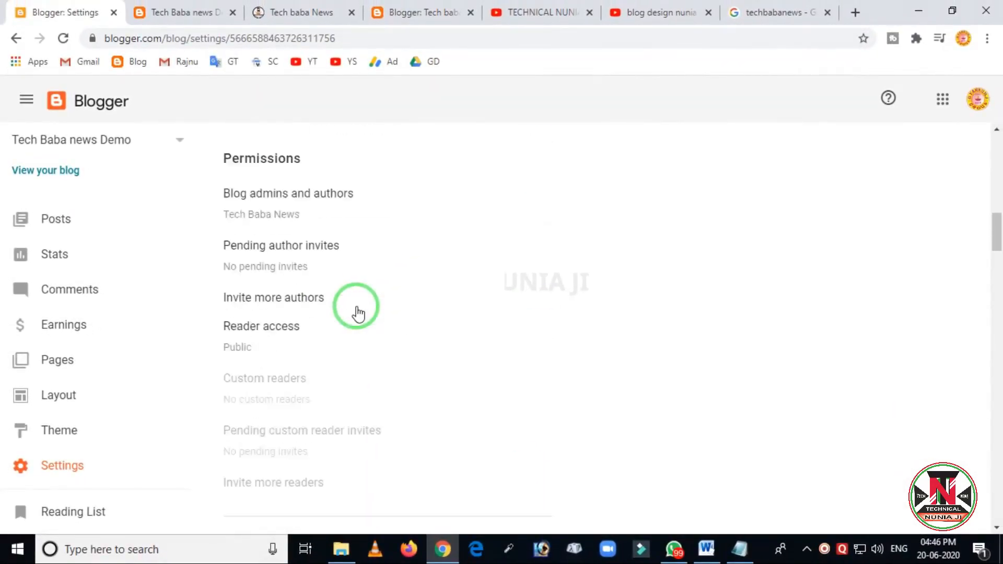
scroll(356, 309, "up", 12)
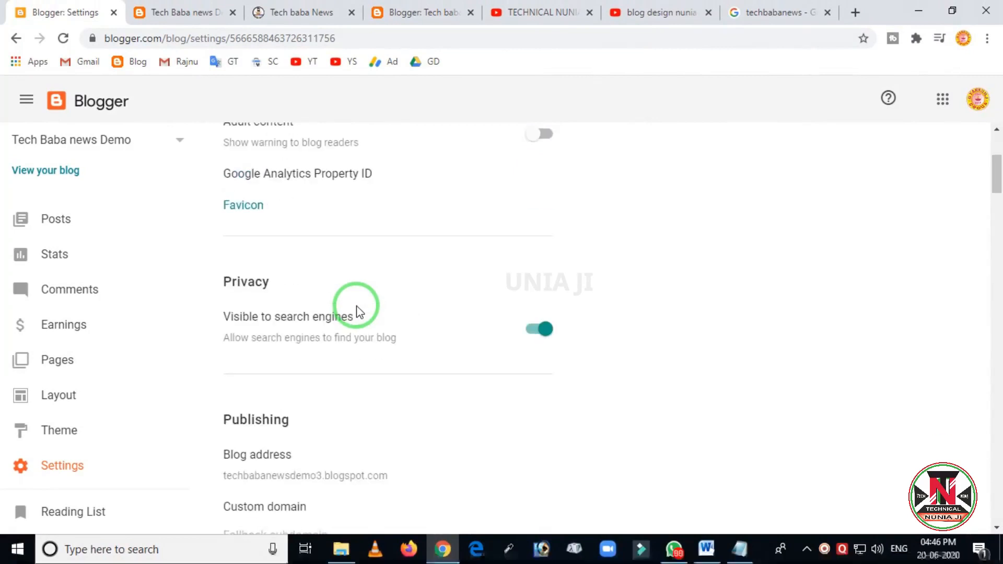
scroll(357, 312, "up", 4)
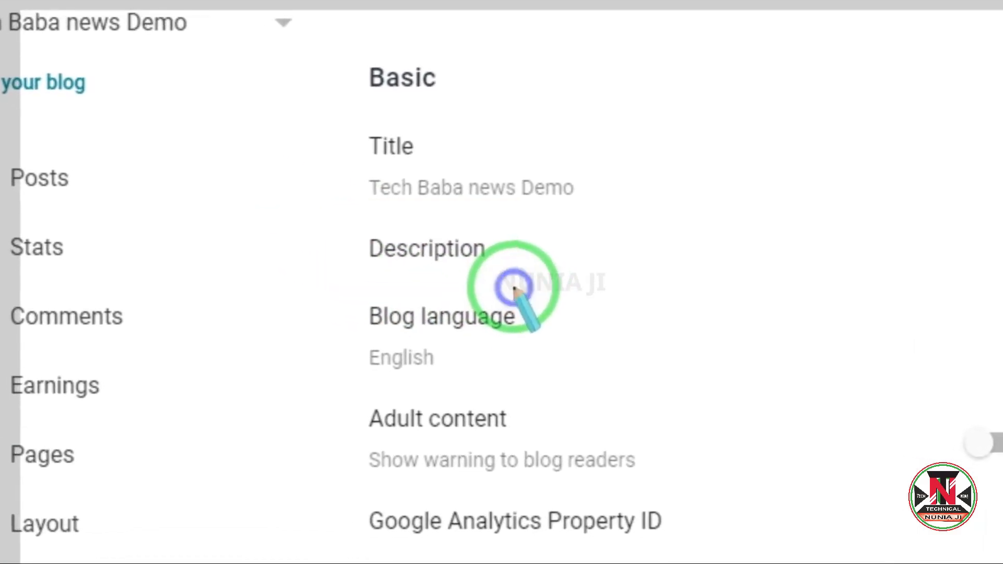
left_click(445, 262)
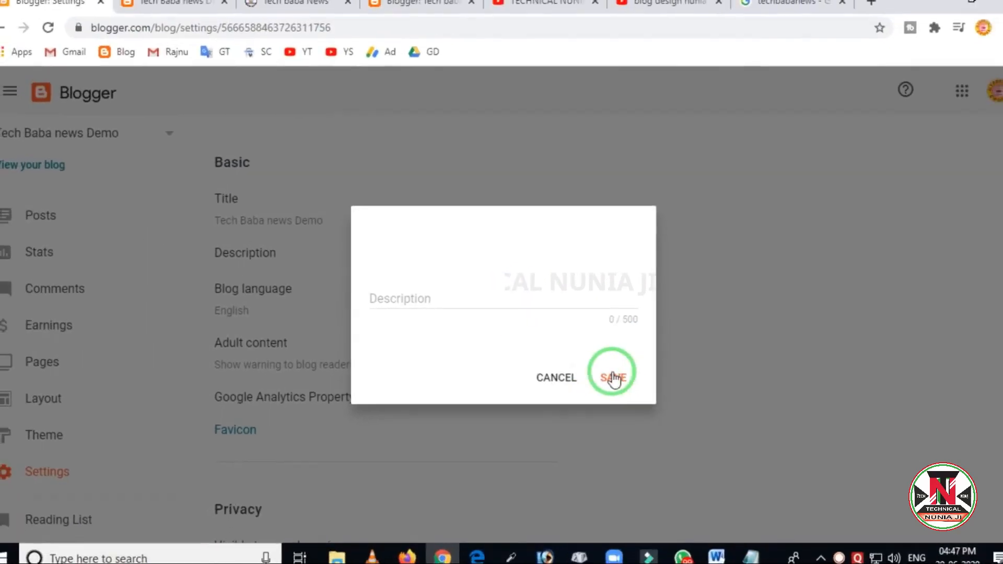
left_click(563, 376)
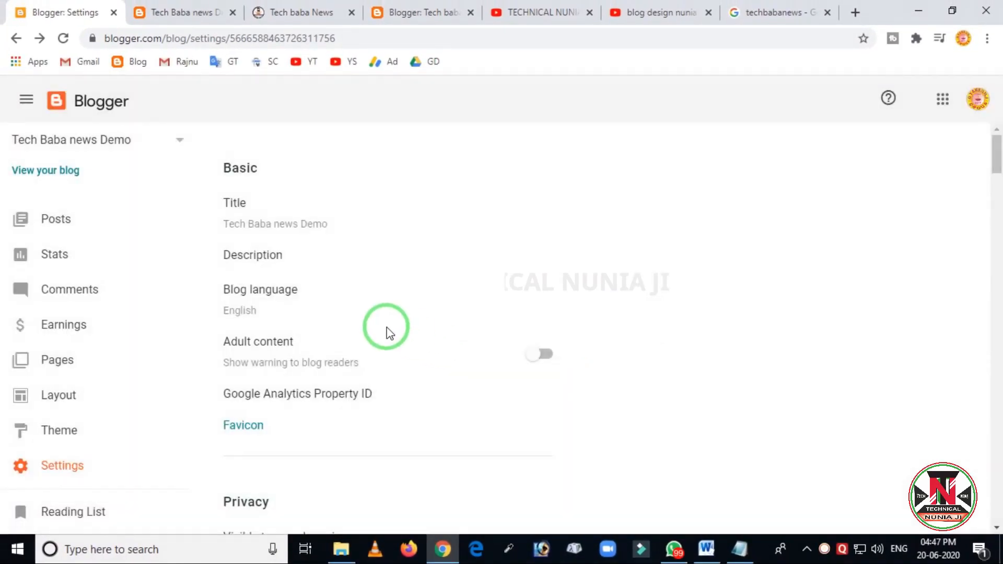
- Go through the demo blog's settings from Permissions and Formatting down to the Meta tags section
scroll(387, 328, "down", 15)
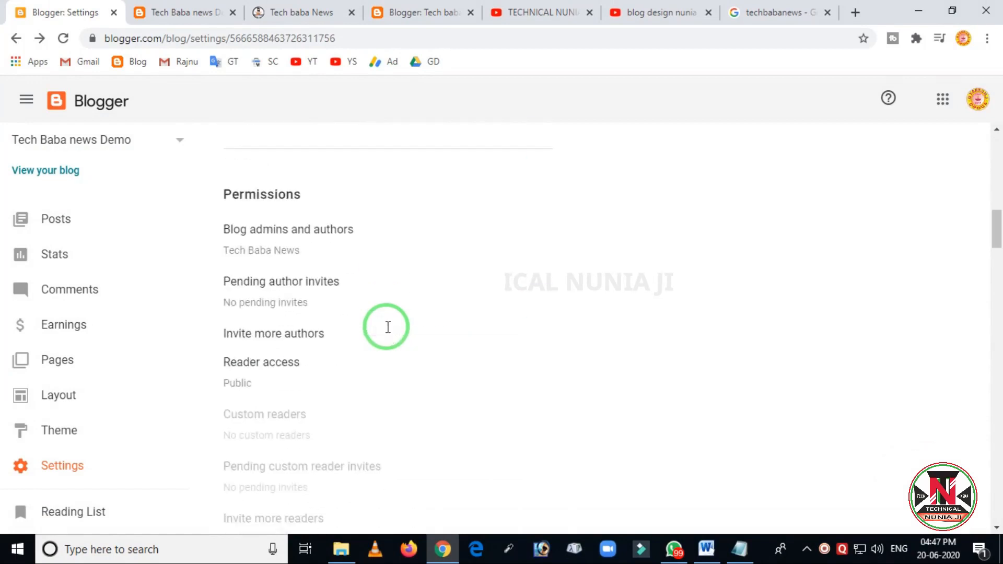
scroll(387, 328, "down", 6)
scroll(387, 327, "down", 5)
scroll(387, 330, "down", 8)
scroll(387, 333, "down", 2)
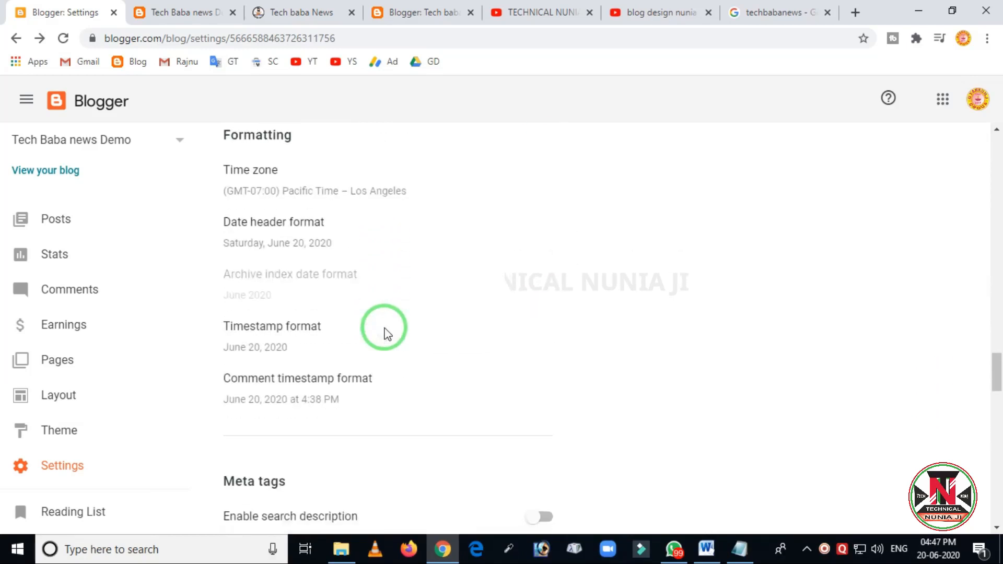
scroll(387, 334, "down", 4)
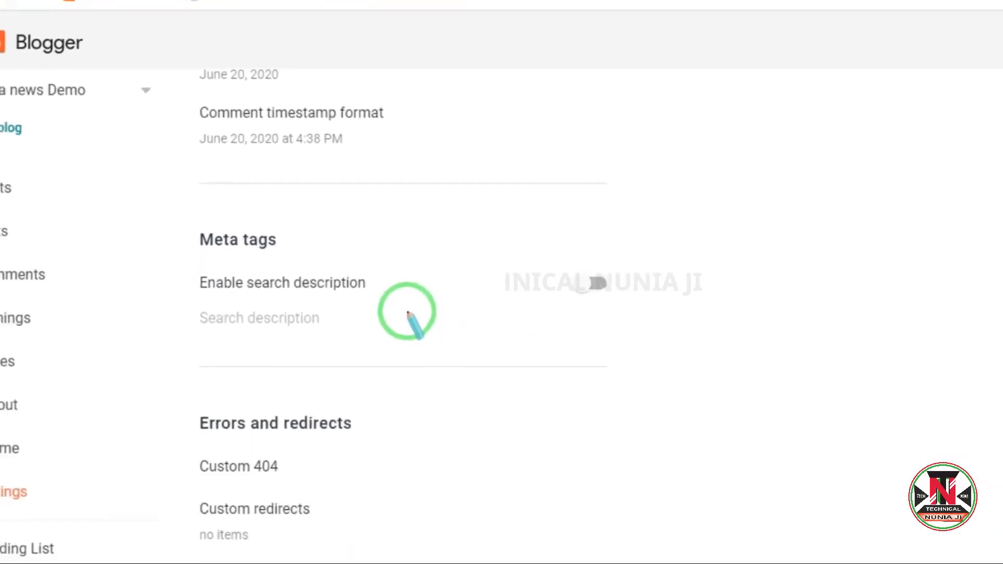
- View the search preferences of the Tech baba News blog in the legacy Blogger dashboard
left_click(438, 4)
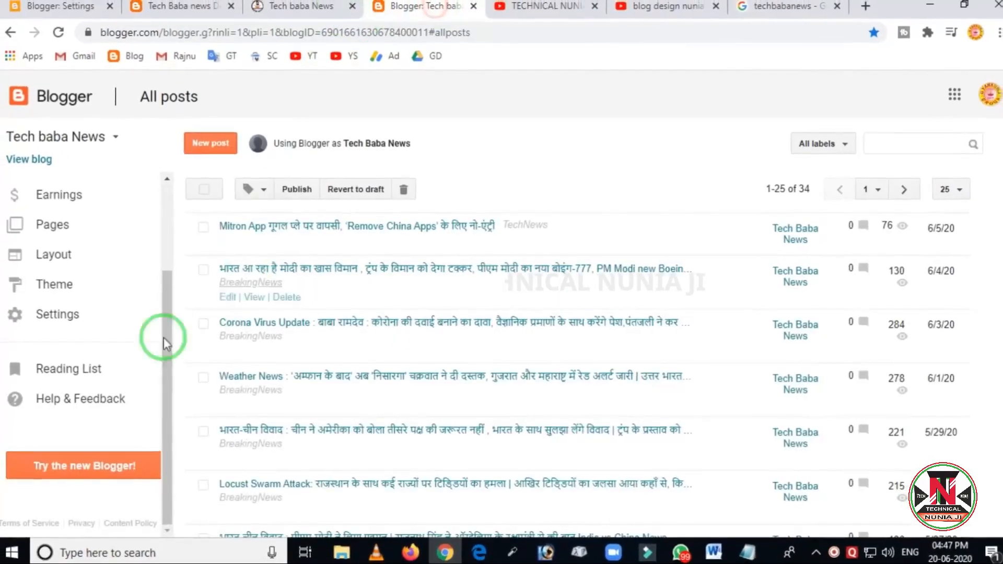
left_click(53, 317)
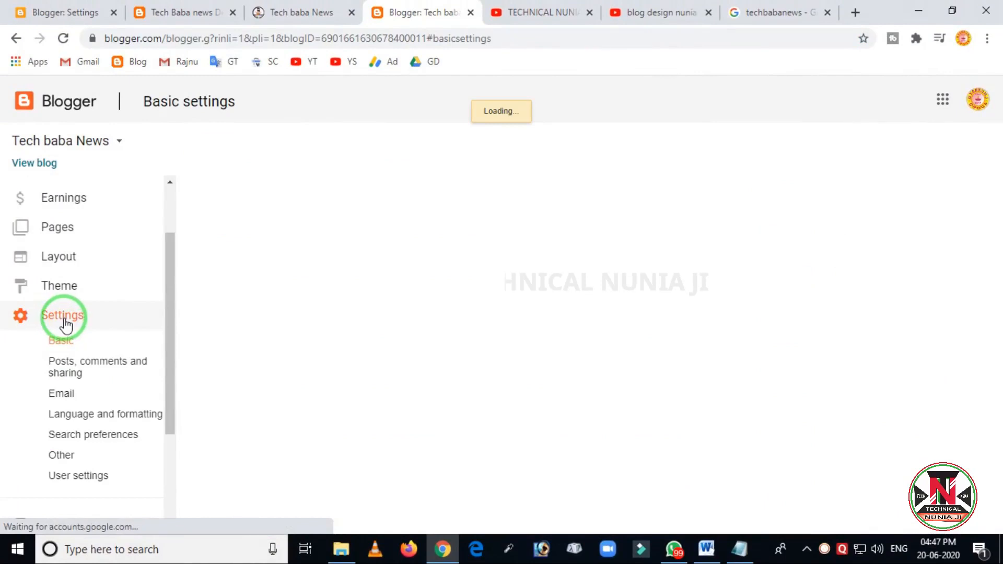
left_click(94, 444)
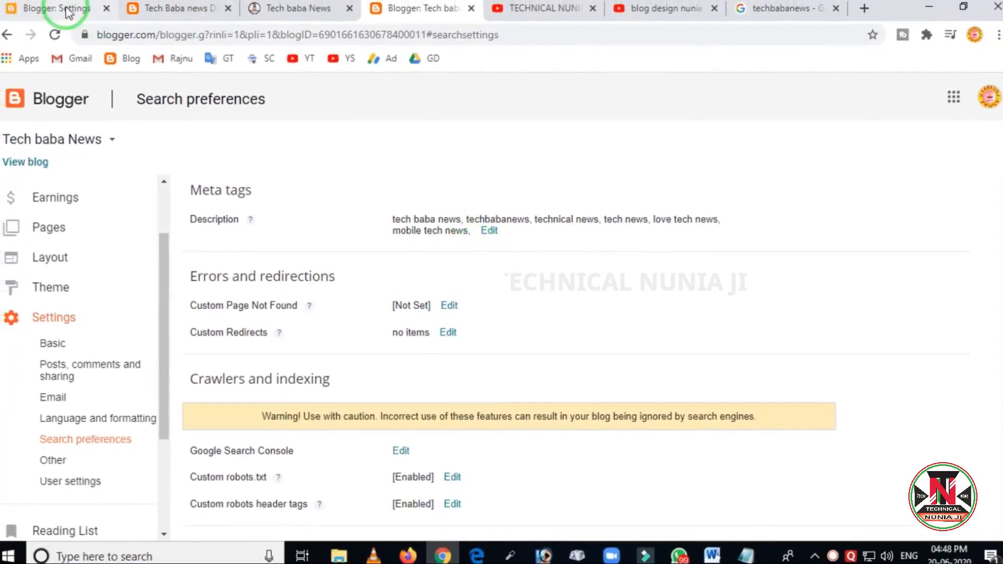
- Enable the search description under Meta tags in the Tech Baba news Demo blog's settings
left_click(68, 13)
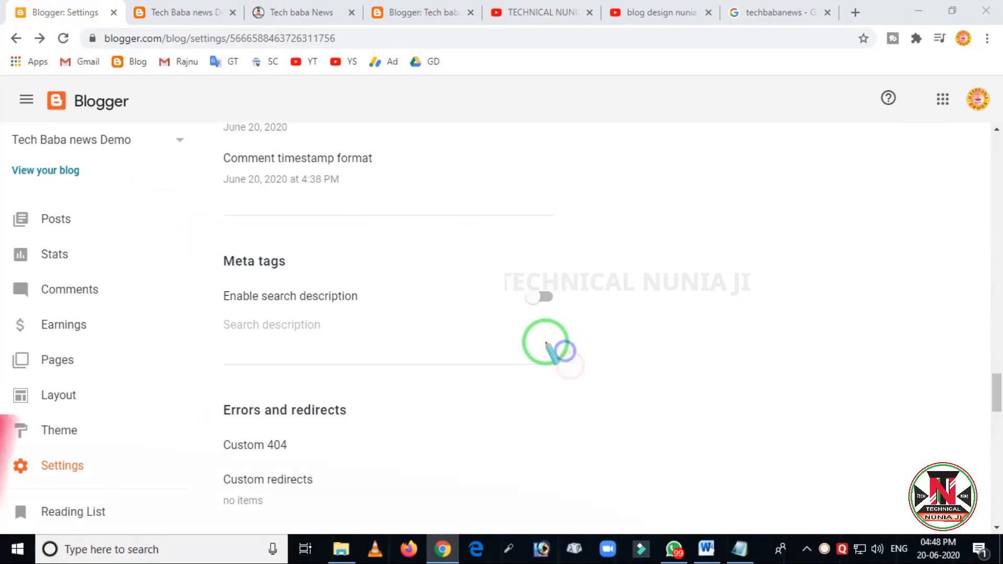
left_click(545, 298)
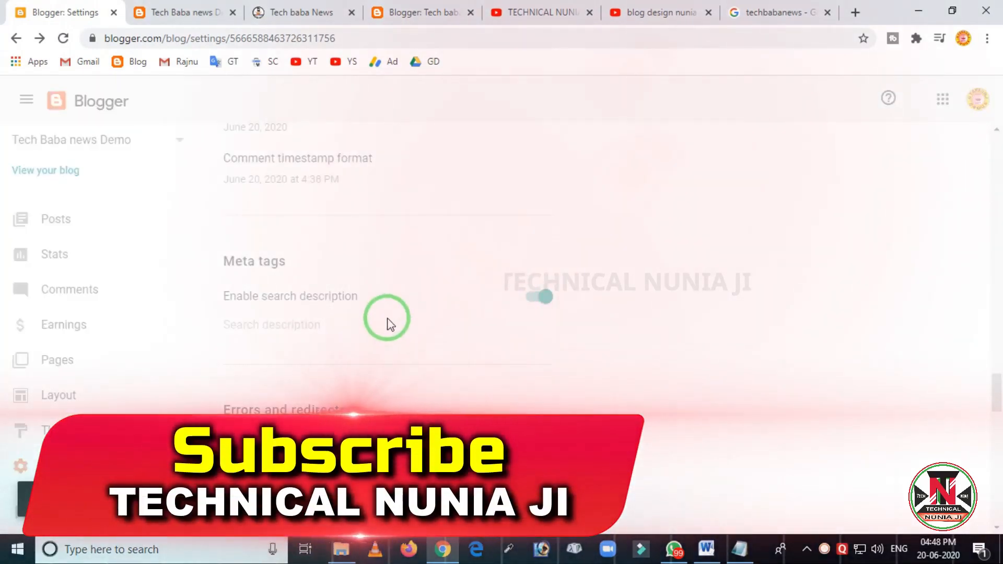
- View the search description editor under Meta tags and close it without entering any text
left_click(292, 335)
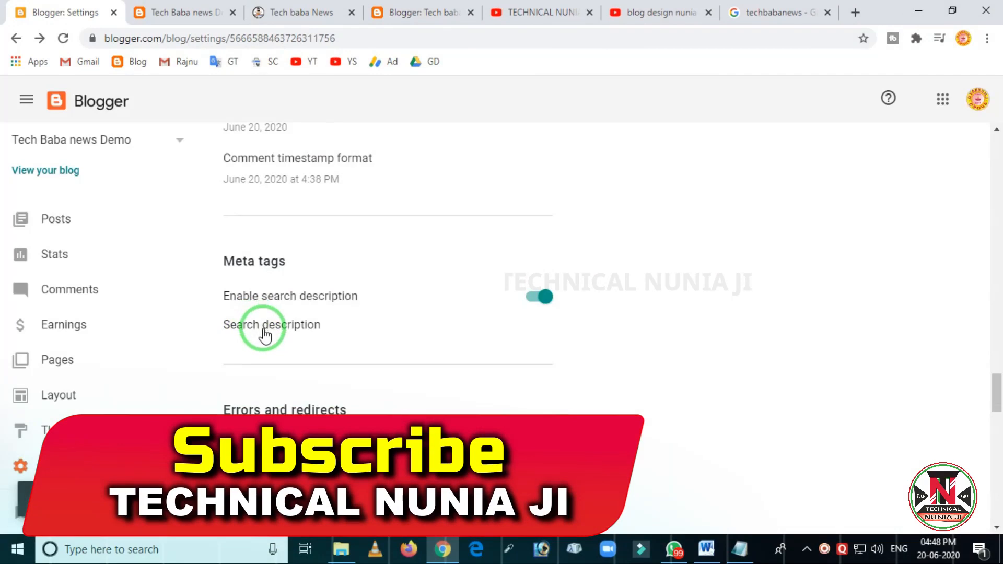
left_click(291, 324)
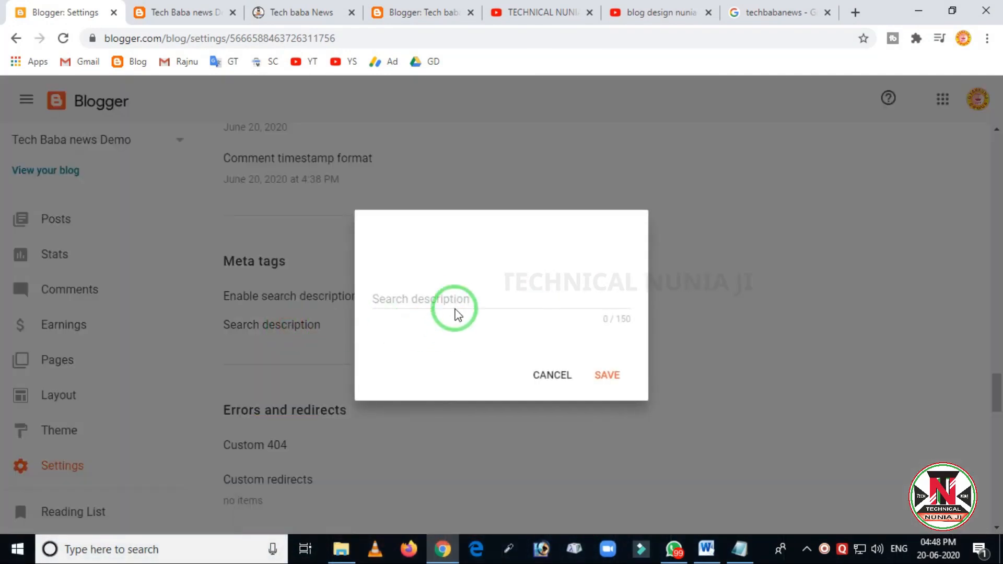
left_click(455, 300)
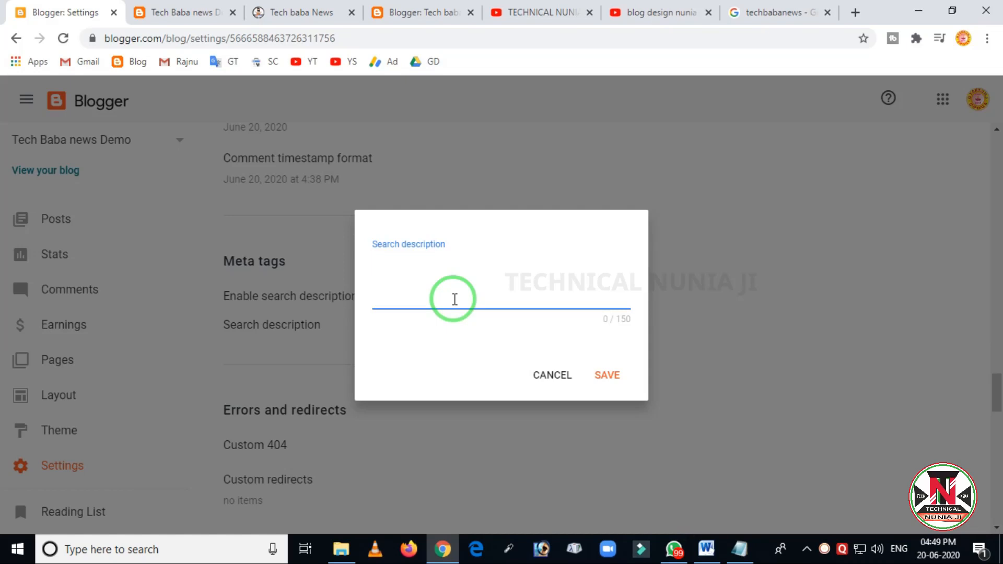
left_click(543, 384)
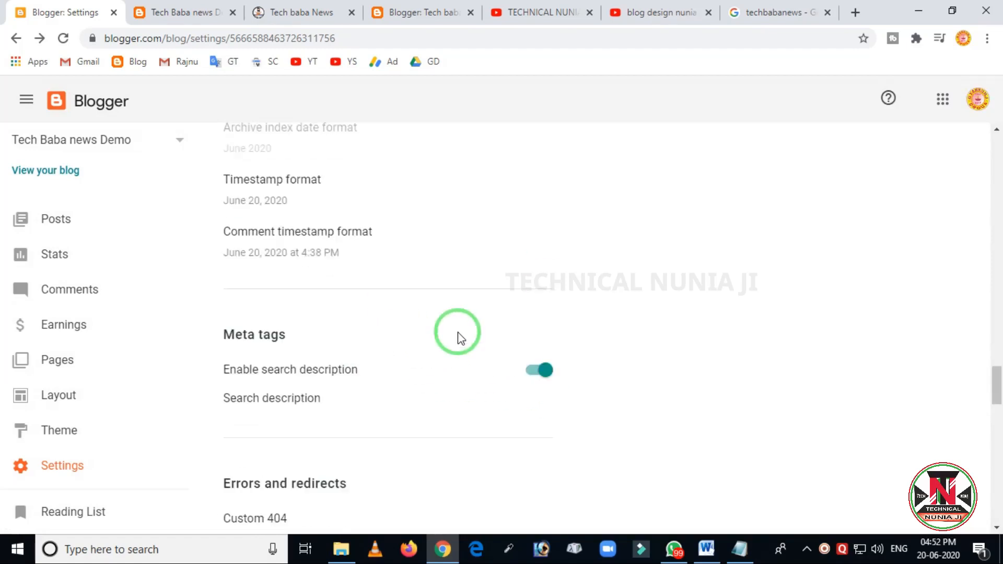
- Examine the custom robots.txt, robots header tags and Google Search Console options under Crawlers and indexing
scroll(459, 336, "down", 7)
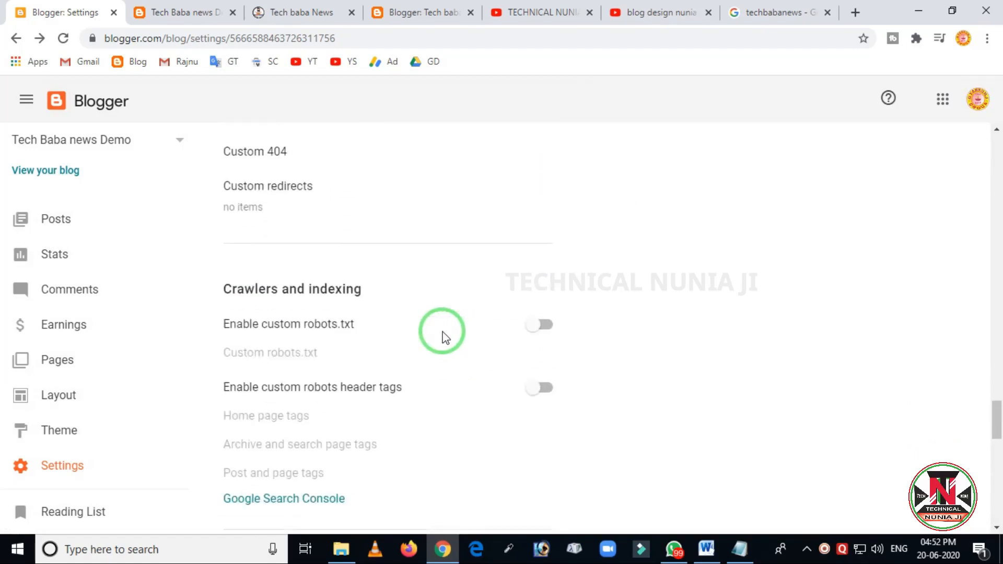
scroll(444, 337, "down", 3)
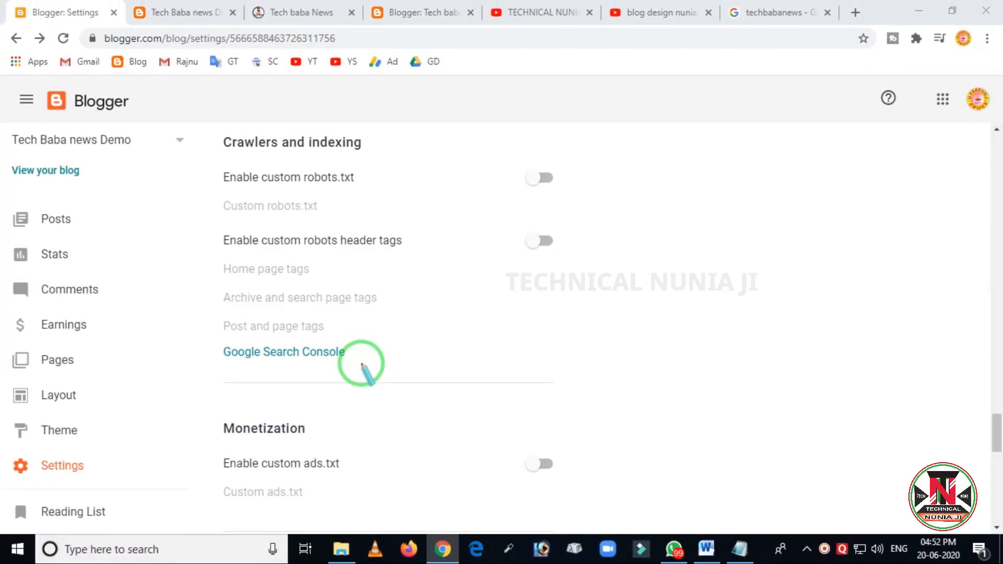
mouse_move(226, 365)
left_mouse_down()
mouse_move(381, 374)
mouse_move(385, 353)
left_mouse_up()
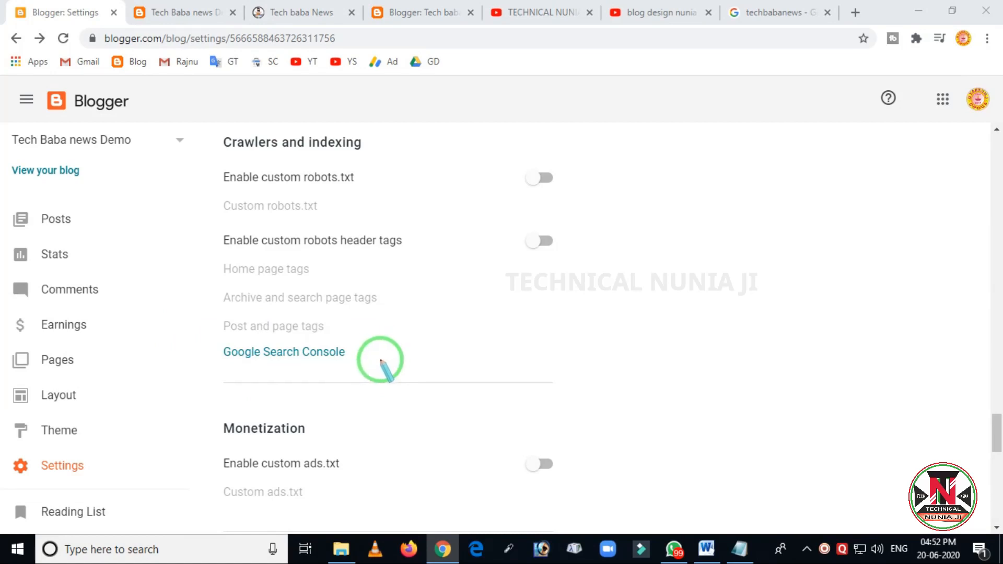
- Compare the demo blog's Crawlers and indexing options with those in the Tech baba News blog's legacy search preferences
scroll(372, 353, "up", 1)
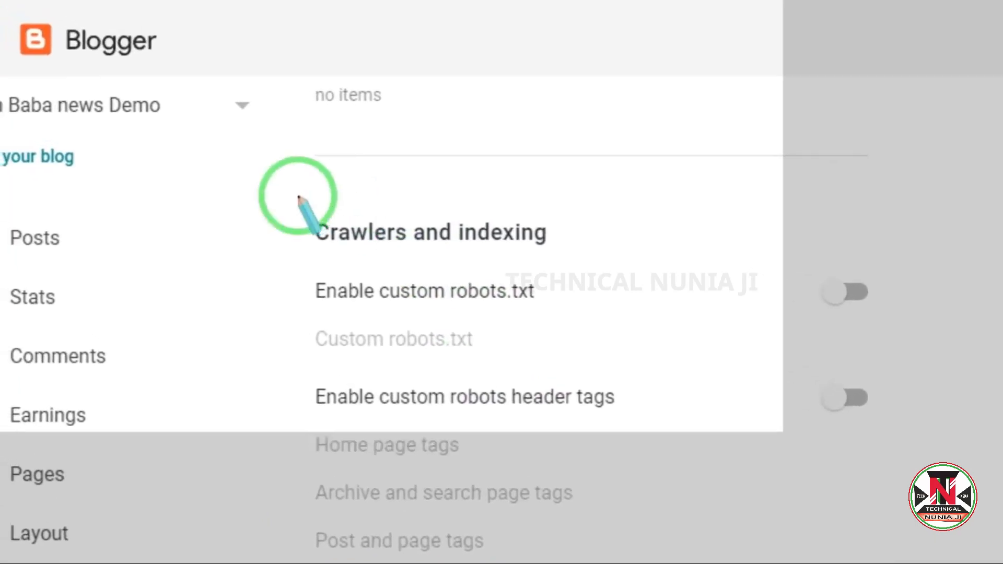
left_click_drag(207, 188, 283, 271)
mouse_move(468, 342)
left_mouse_down()
mouse_move(716, 454)
mouse_move(721, 563)
left_mouse_up()
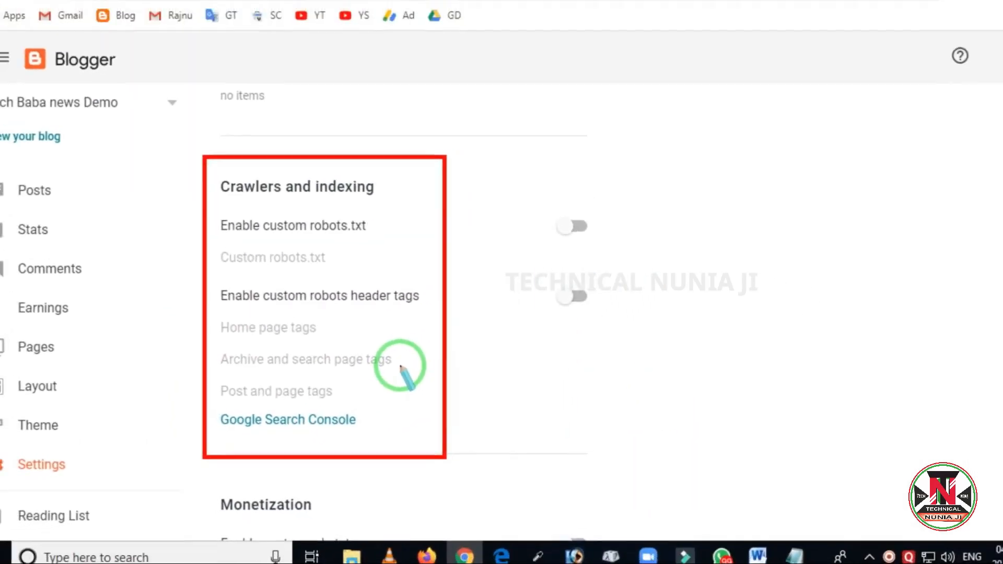
right_click(437, 380)
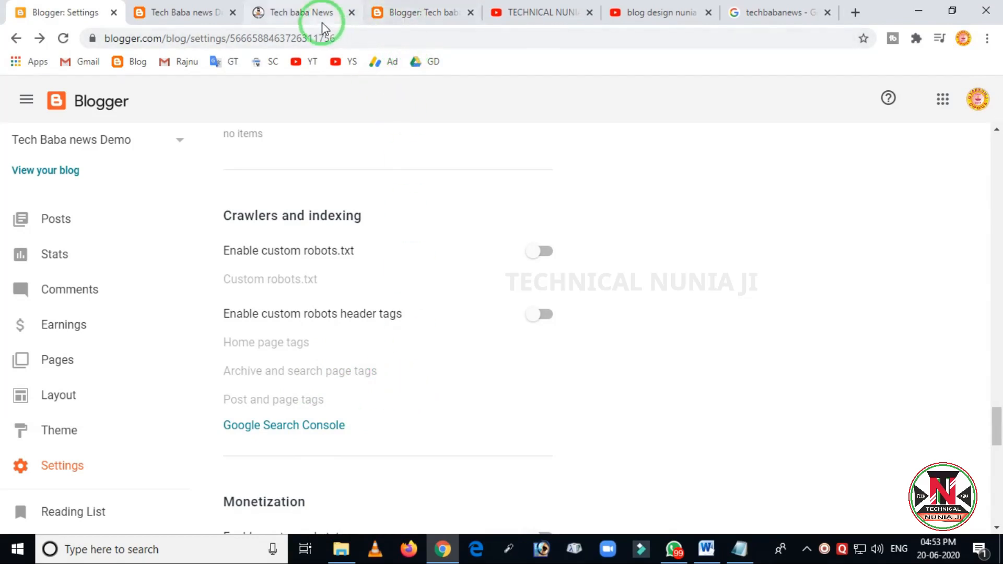
left_click(408, 16)
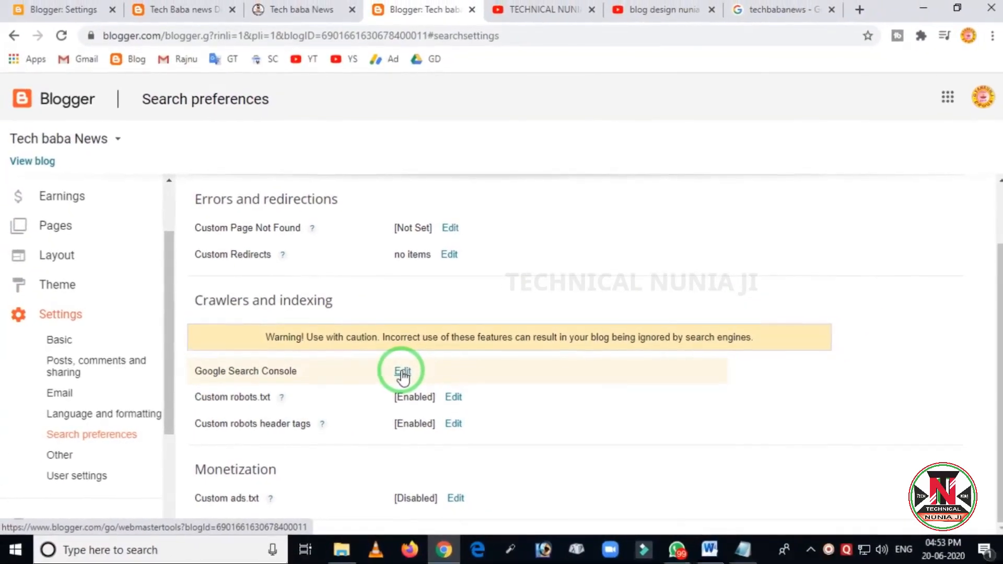
left_click(73, 8)
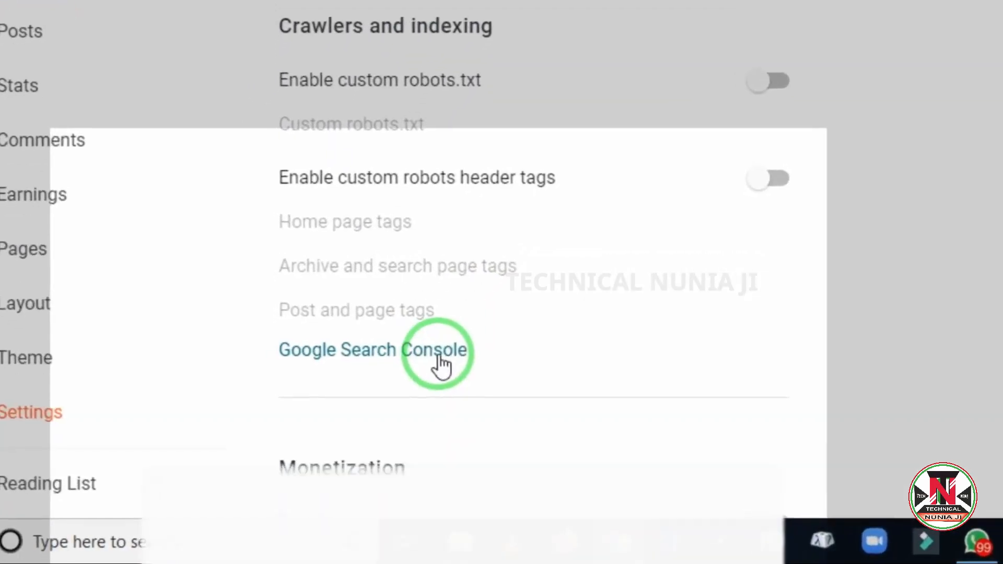
- Open Google Search Console from the demo blog's Crawlers and indexing settings, and again through a web search for "google search console"
left_click(326, 428)
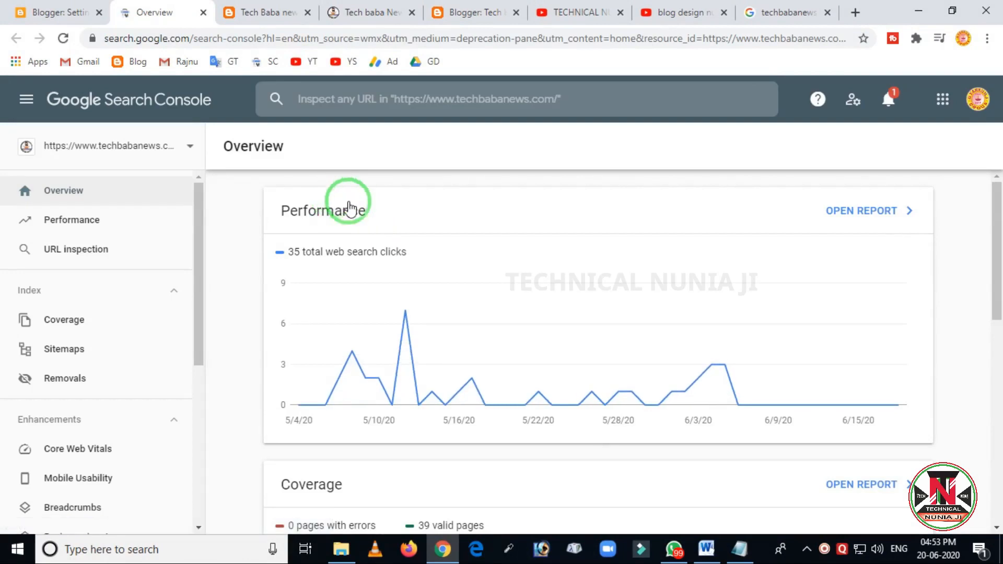
left_click(850, 12)
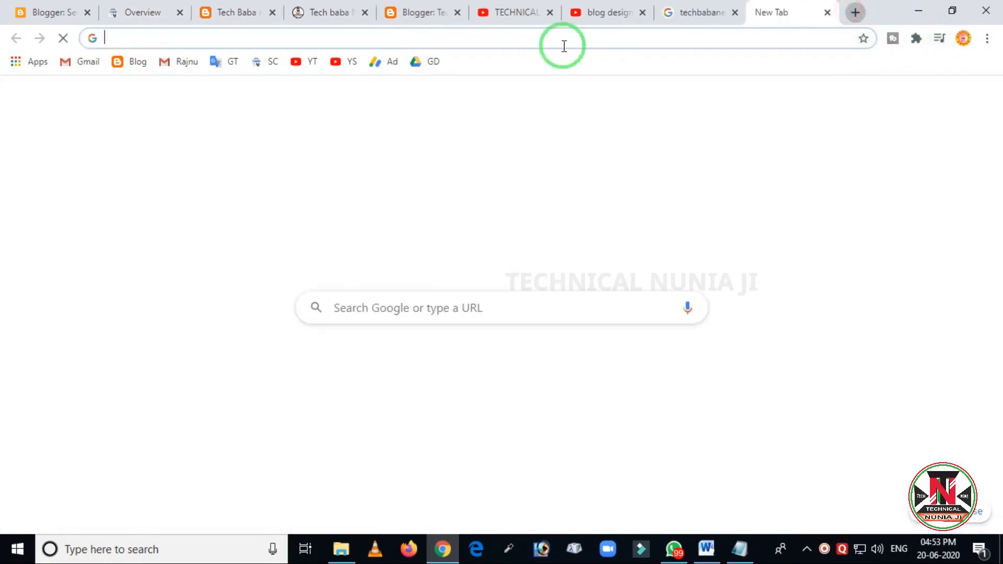
type("google")
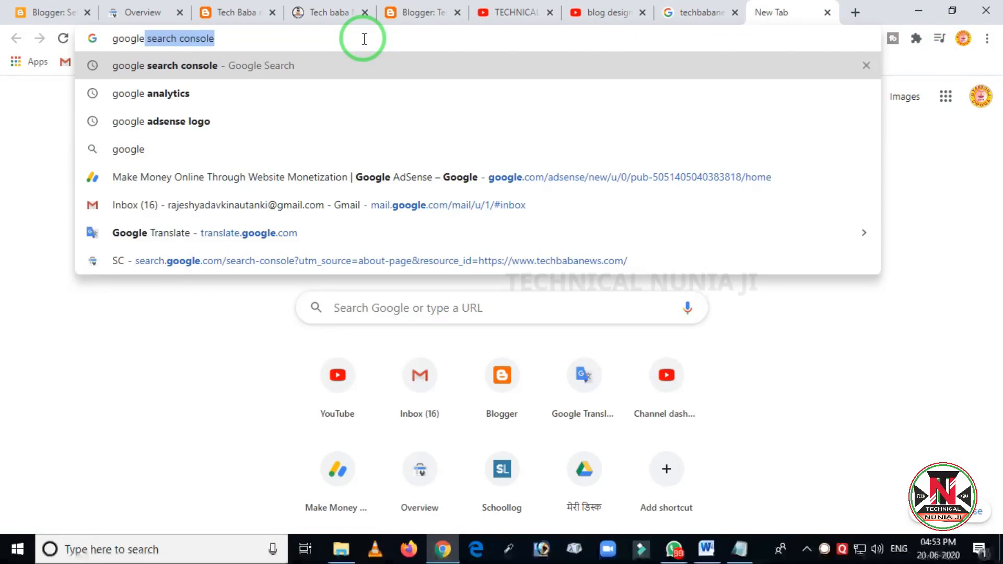
key("Return")
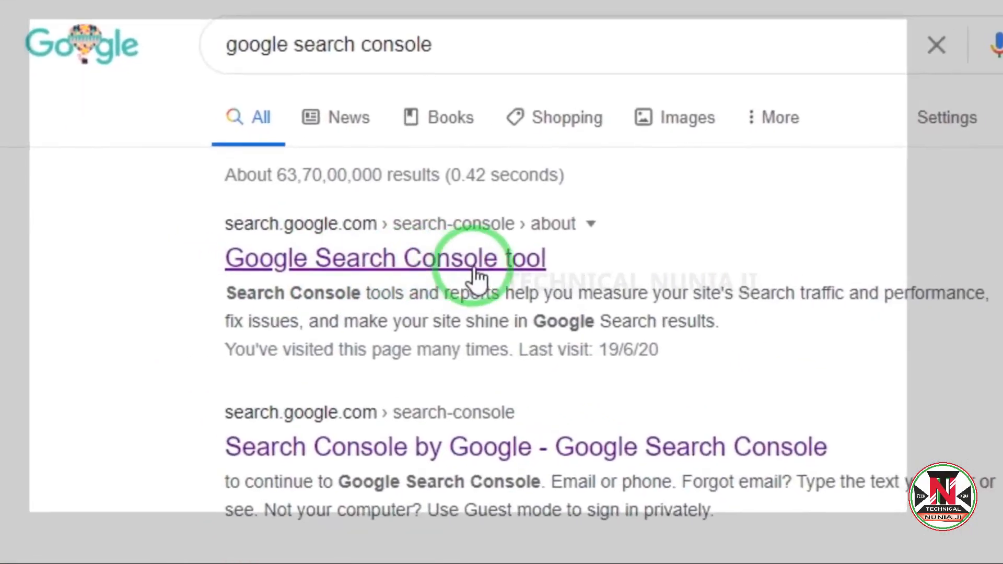
left_click(477, 278)
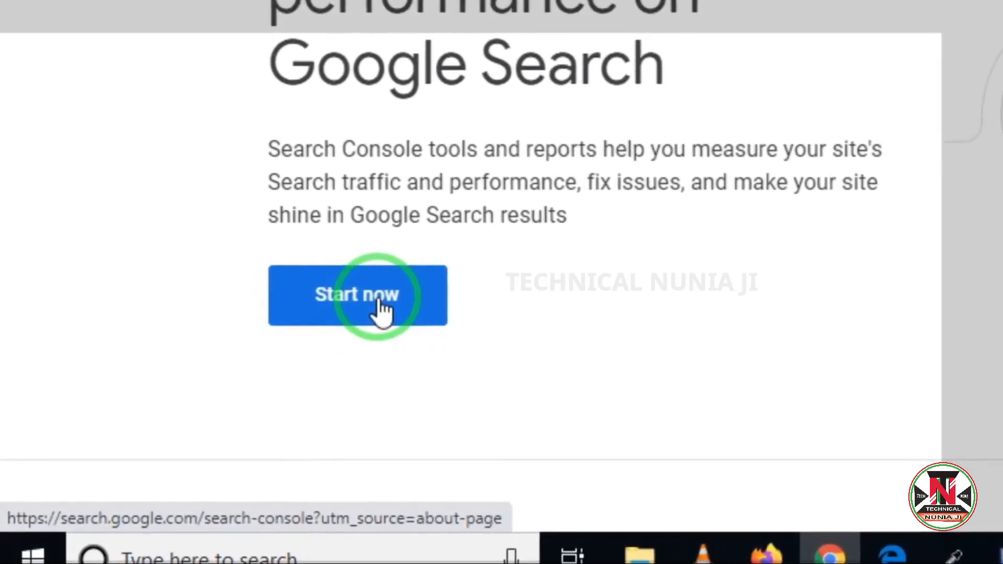
left_click(405, 288)
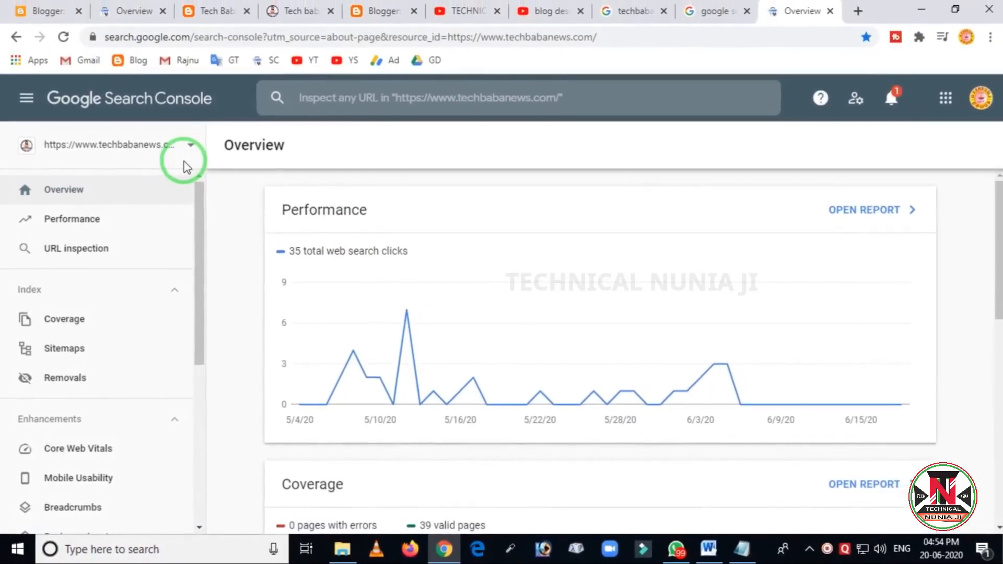
- Start adding a new property in Search Console and review the Domain and URL prefix property types
left_click(190, 147)
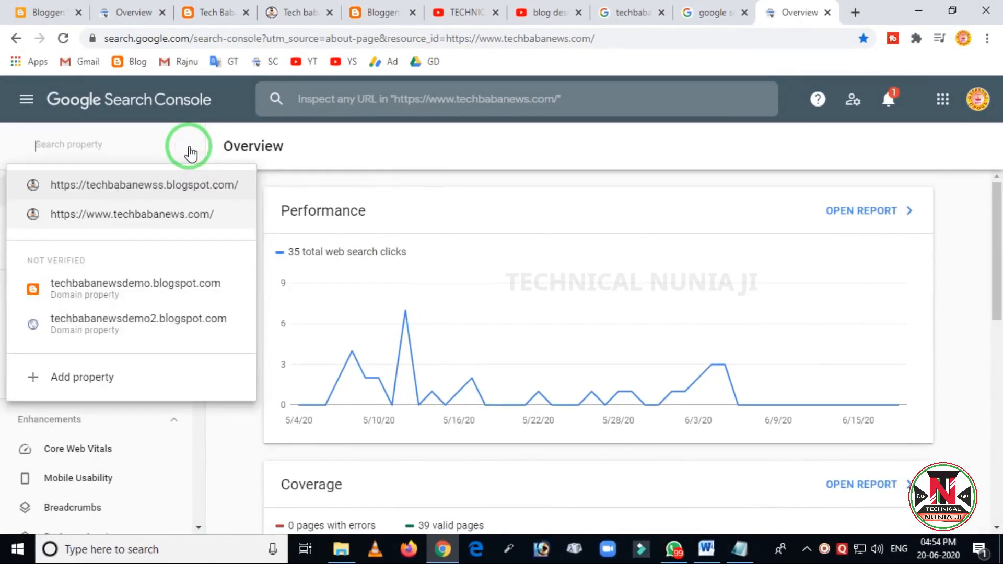
left_click(219, 101)
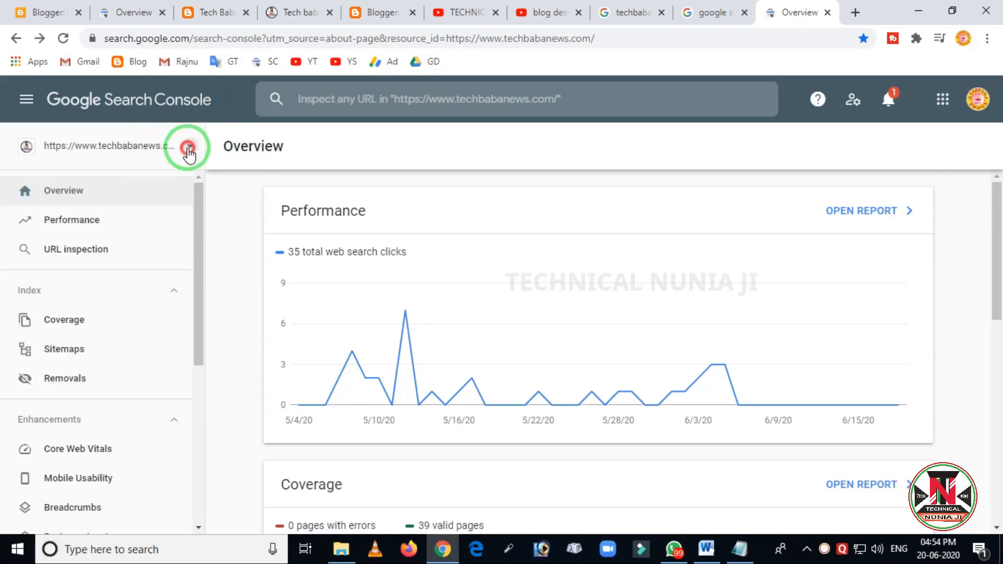
left_click(189, 149)
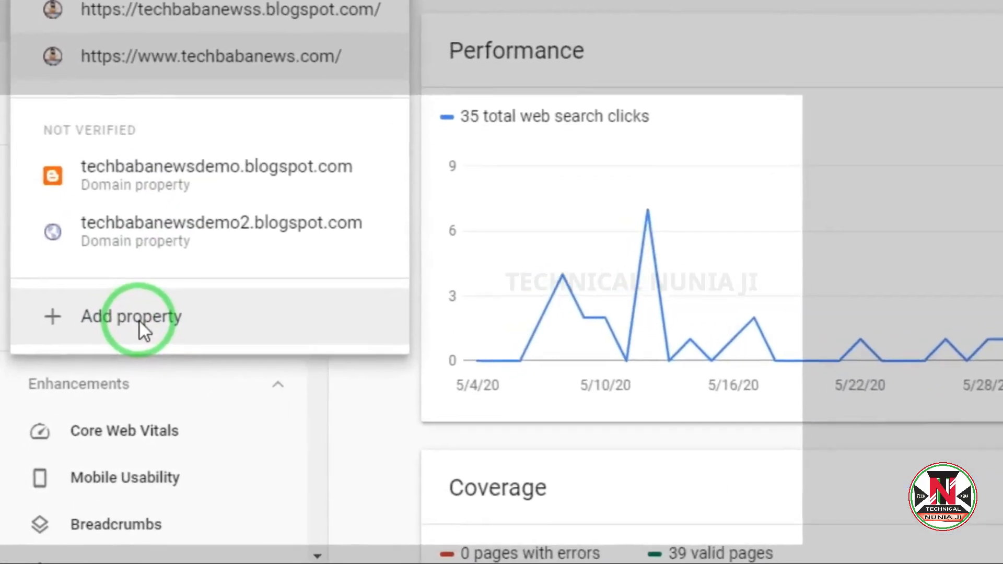
left_click(87, 381)
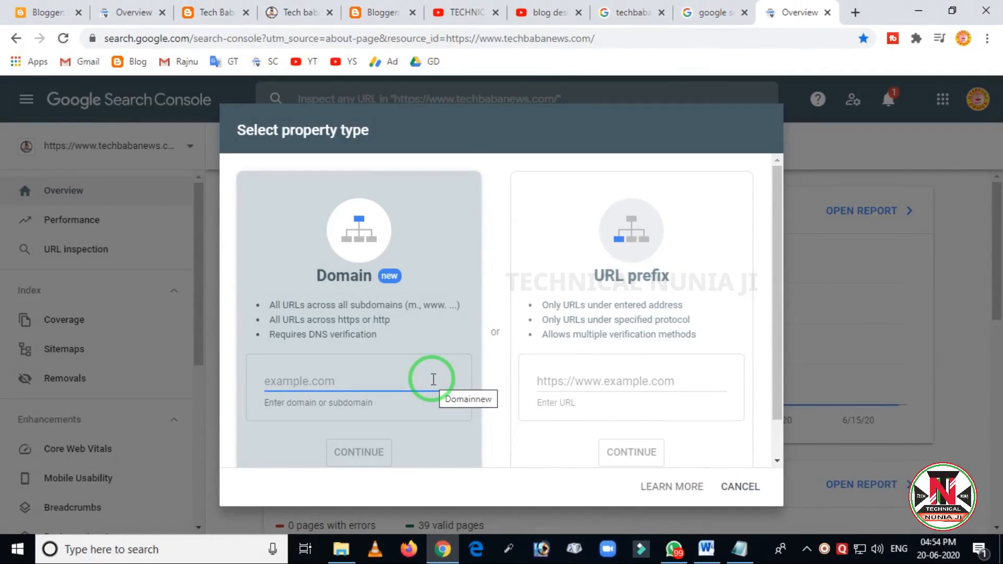
key("ctrl+alt+d")
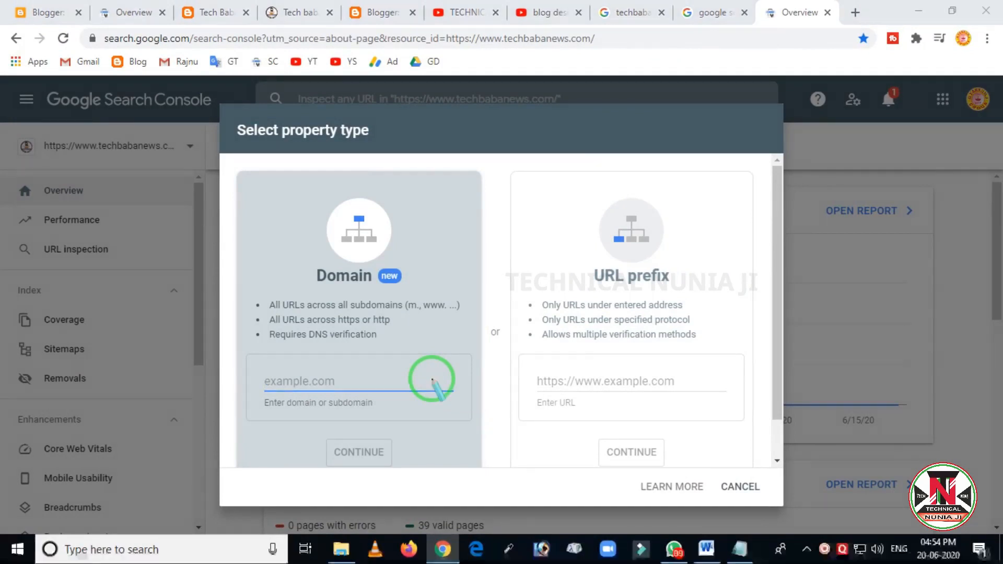
mouse_move(219, 100)
left_mouse_down()
mouse_move(416, 515)
mouse_move(826, 527)
left_mouse_up()
key("Escape")
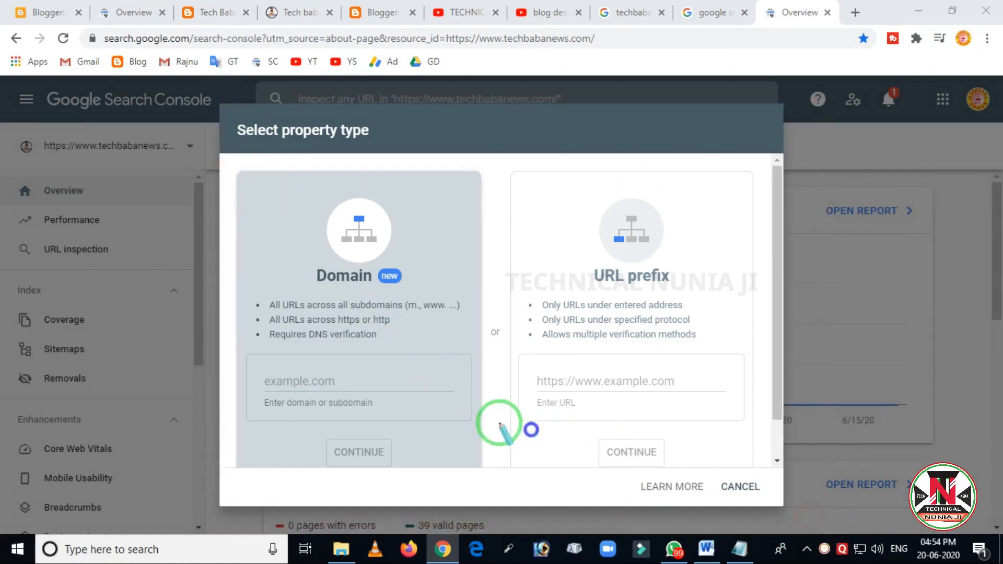
mouse_move(226, 184)
left_mouse_down()
mouse_move(314, 448)
mouse_move(464, 480)
left_mouse_up()
right_click(426, 443)
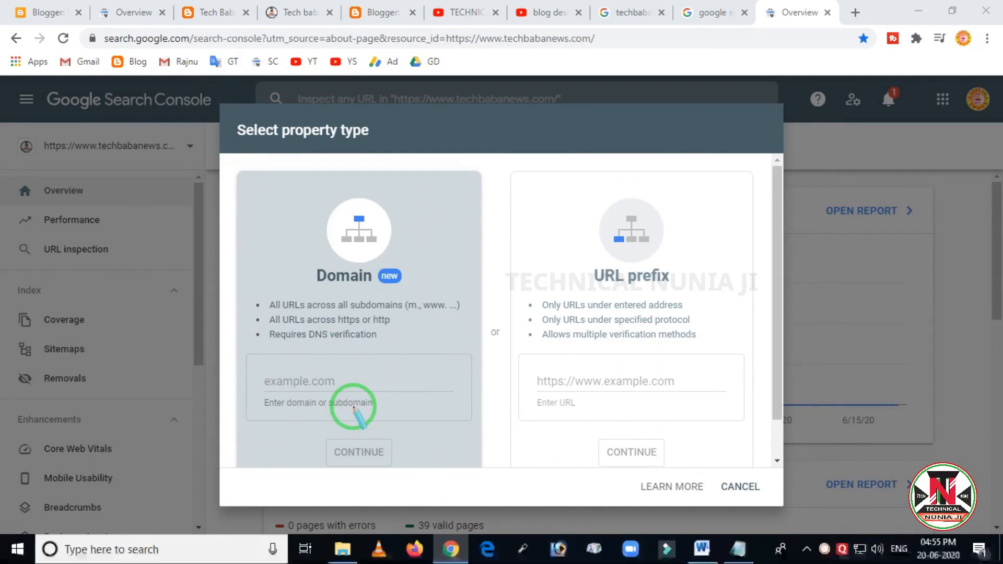
- Copy the Tech Baba news Demo blog's address from its live page and paste it as the Domain property in Search Console
left_click(354, 407)
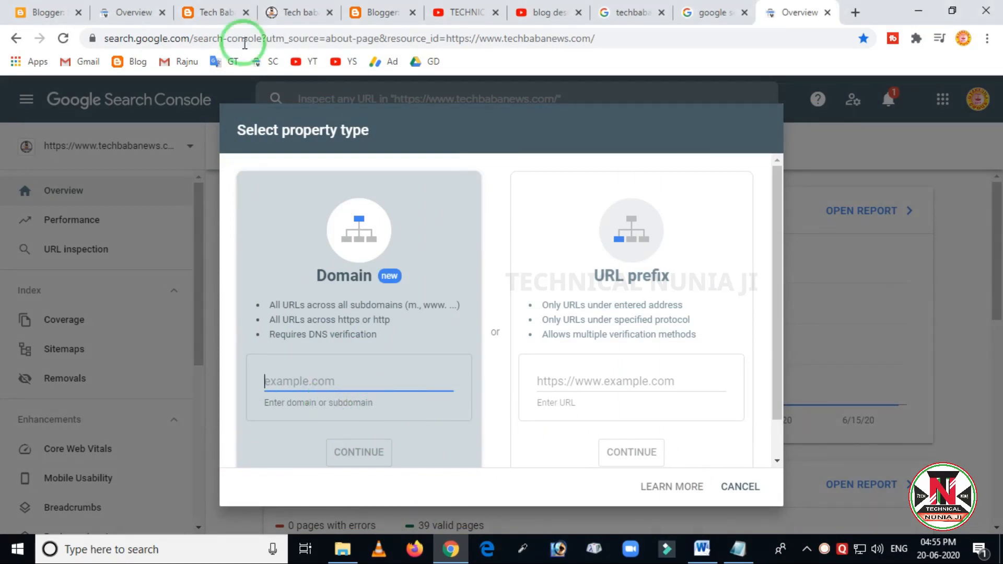
left_click(47, 14)
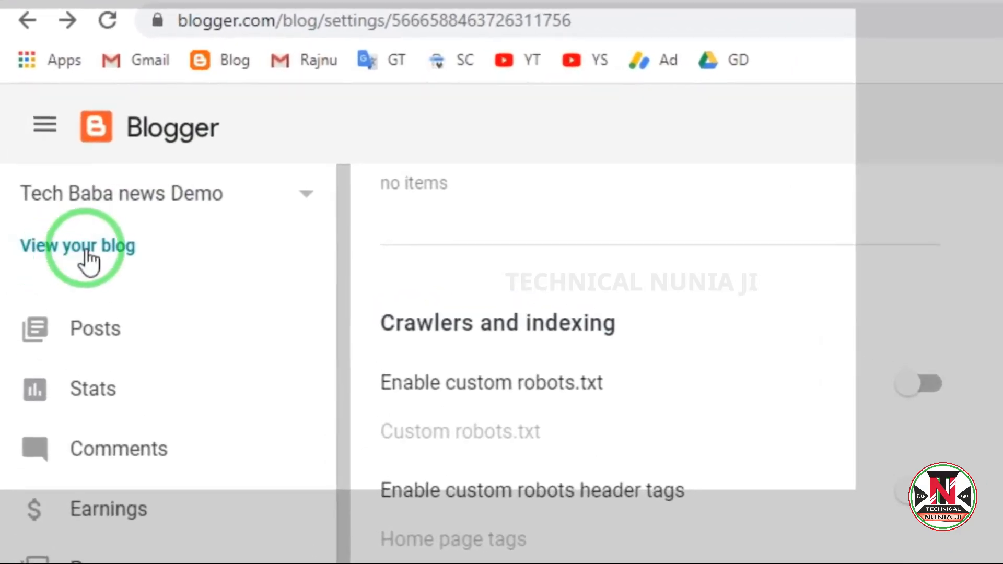
left_click(97, 264)
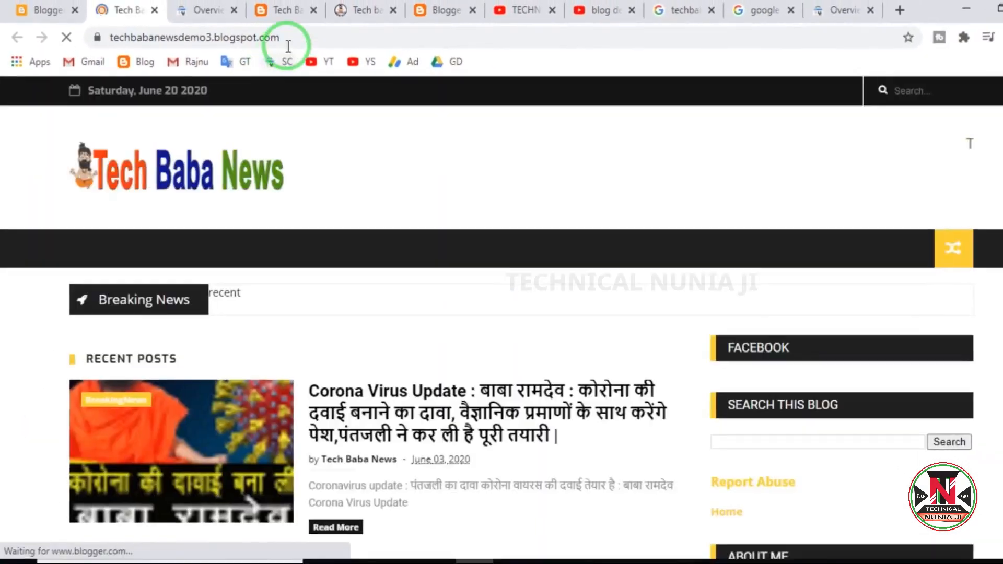
left_click_drag(264, 38, 90, 39)
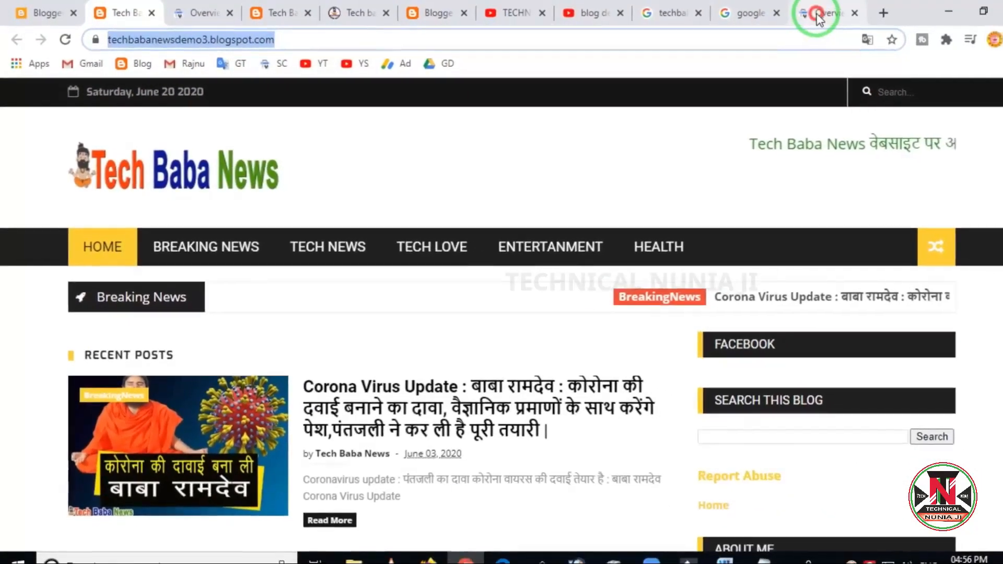
left_click(891, 16)
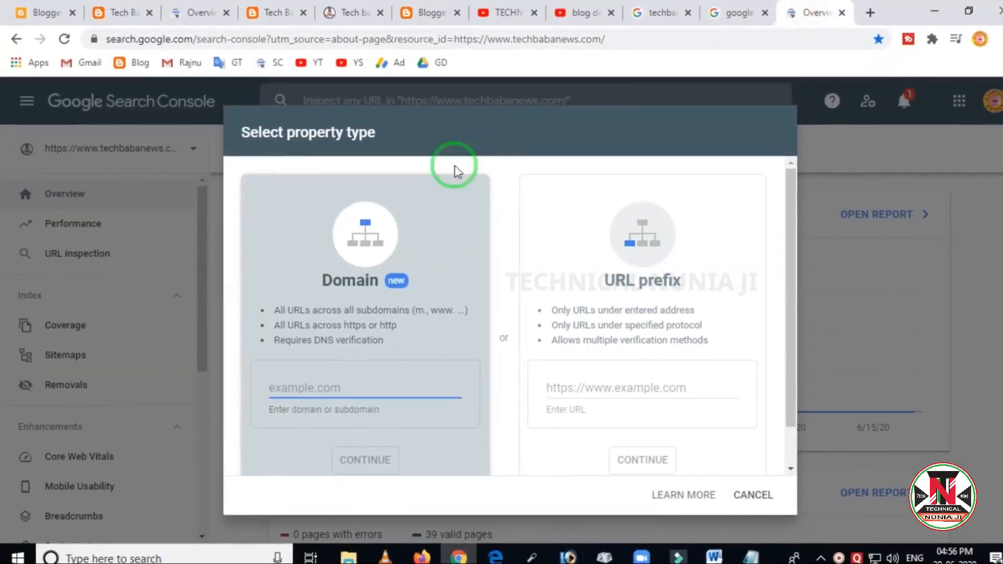
left_click(315, 373)
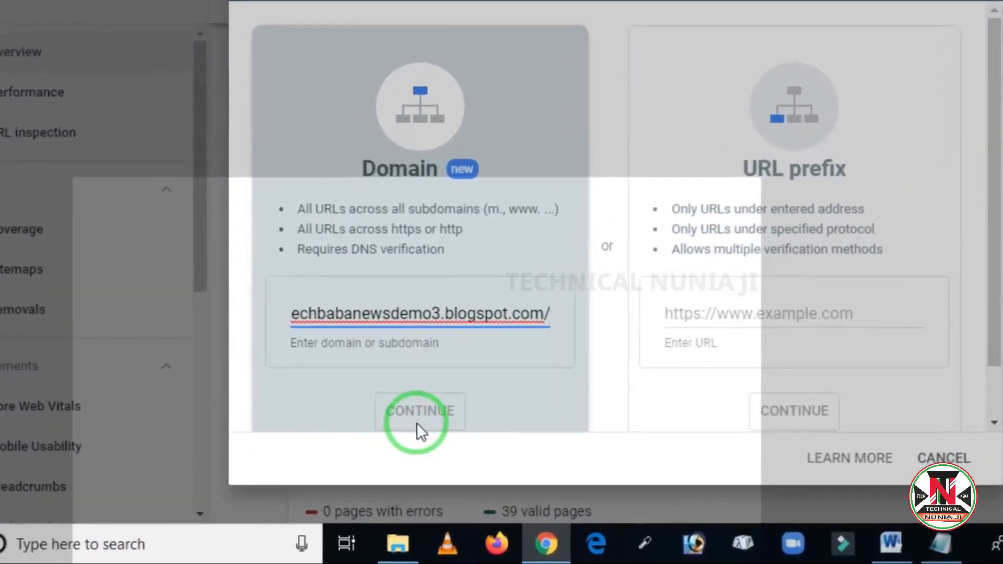
left_click(356, 458)
left_click(301, 424)
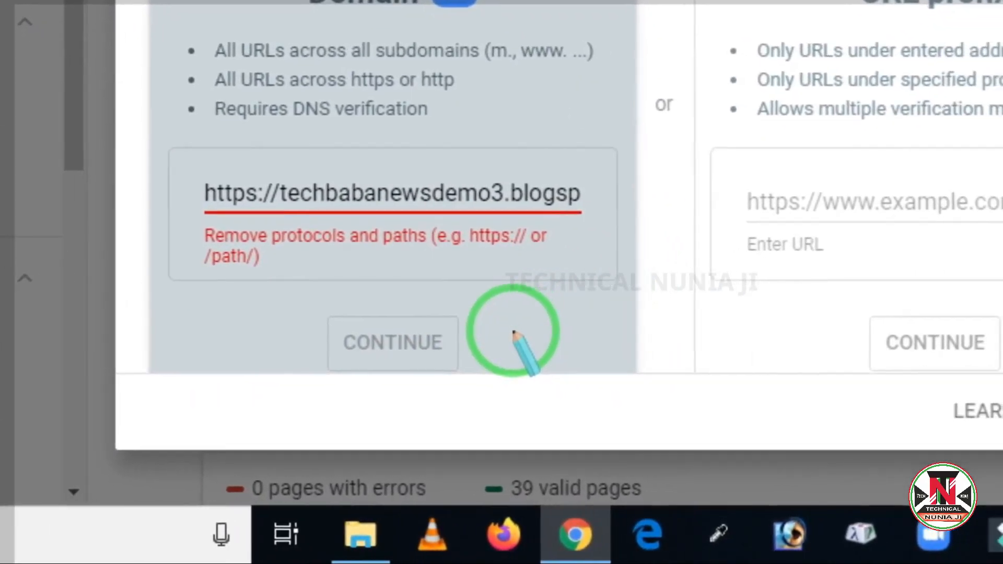
key("Escape")
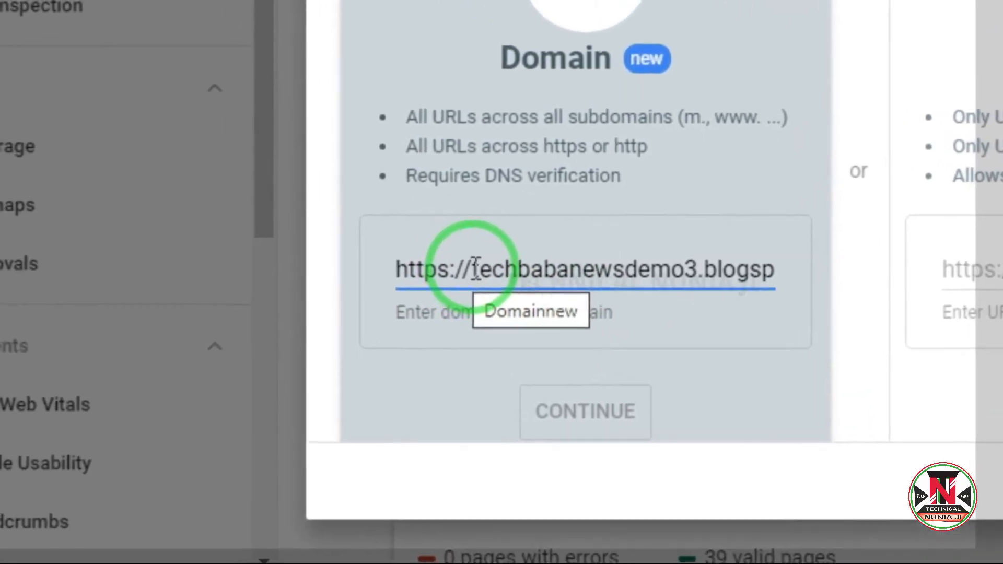
left_click(313, 209)
left_click_drag(485, 280, 413, 281)
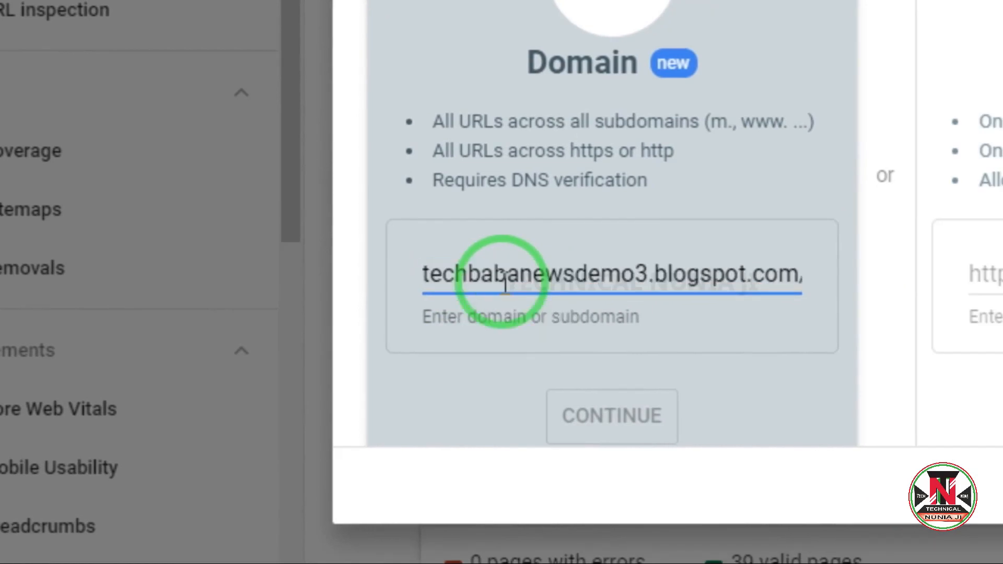
left_click(717, 269)
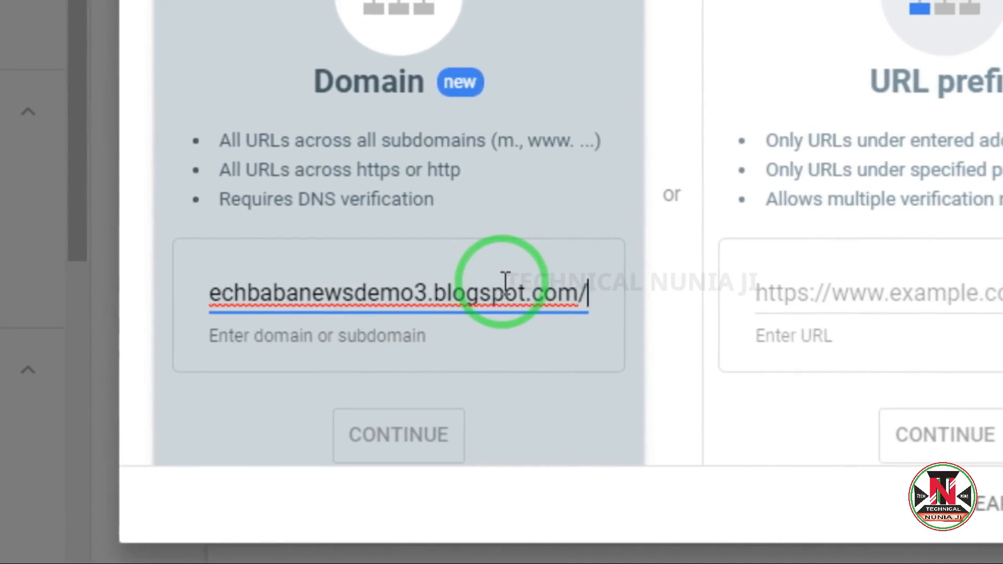
key("BackSpace")
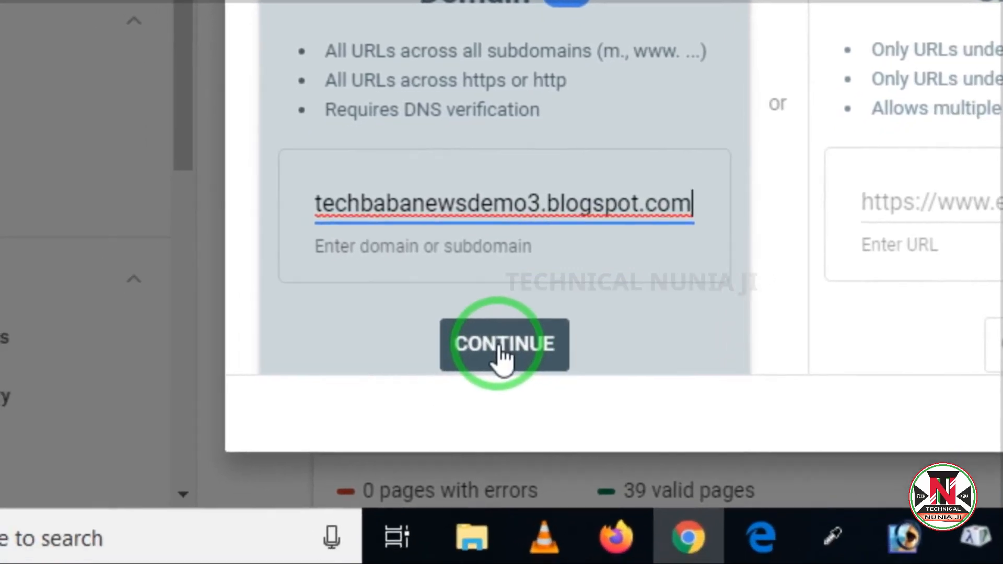
- Submit the domain for ownership verification, go to the new property and dismiss the Mobile First Indexing notice
left_click(486, 361)
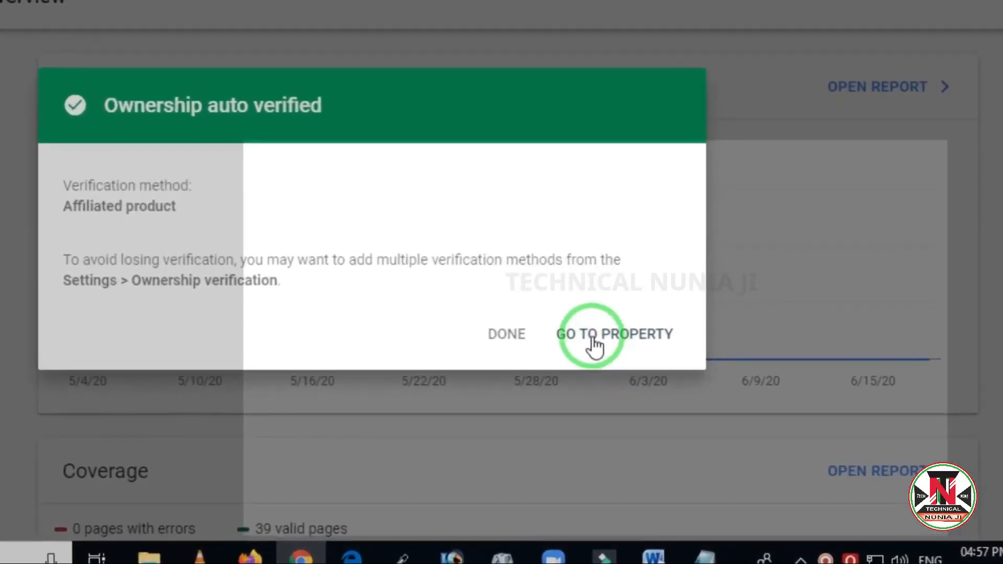
left_click(651, 388)
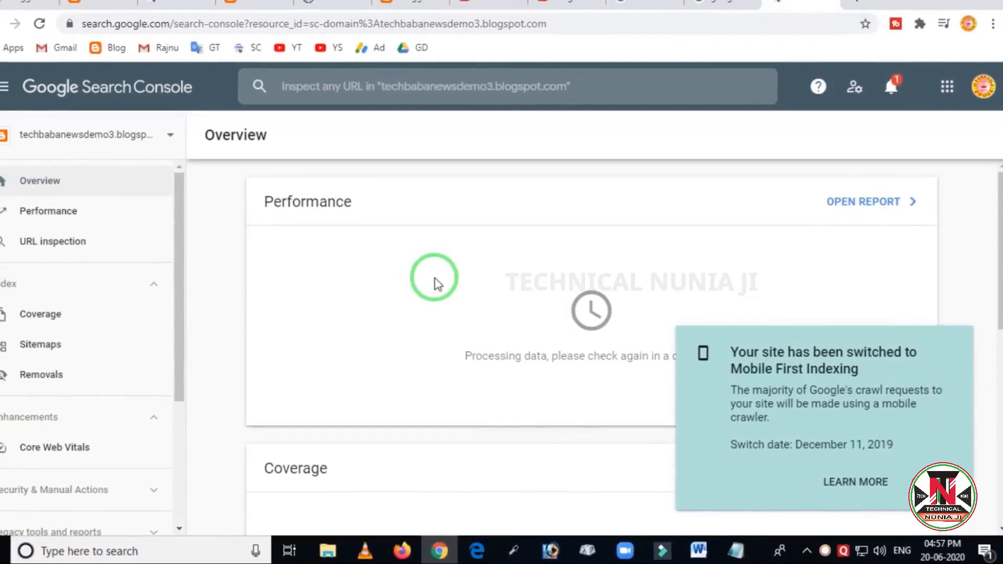
left_click(920, 479)
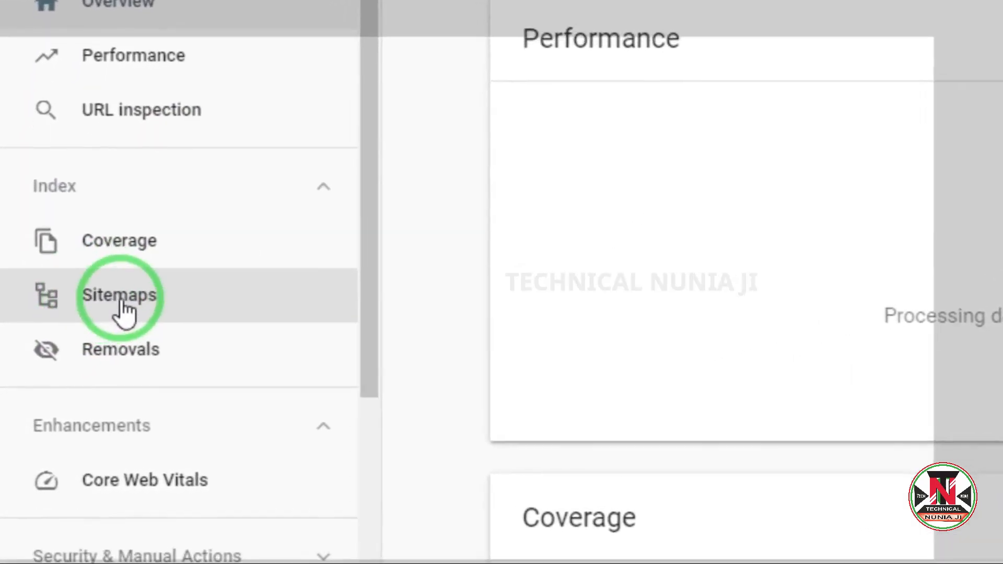
left_click(128, 305)
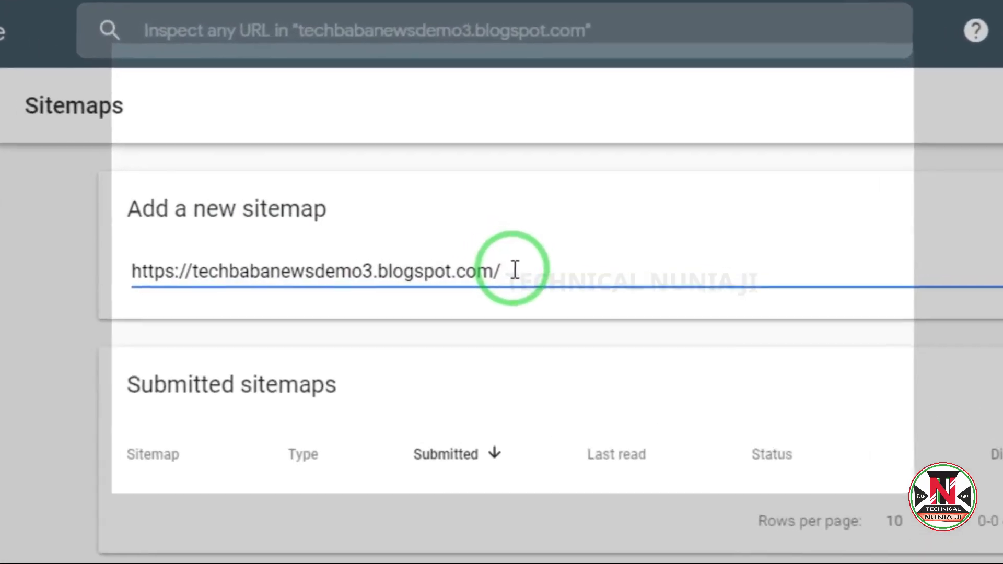
type("sitemap.xml")
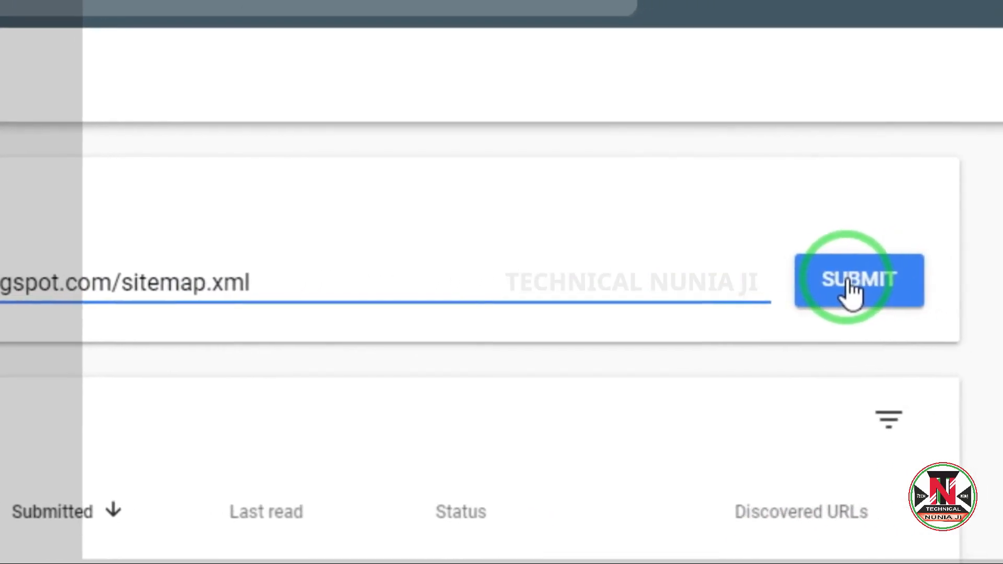
left_click(852, 290)
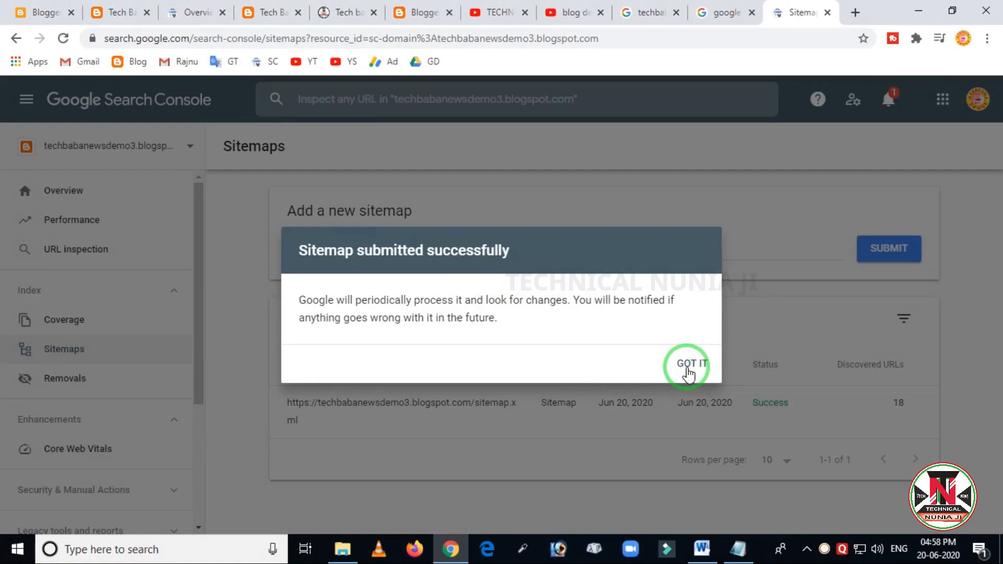
- Dismiss the sitemap submission confirmation and examine the submitted sitemap's status
left_click(688, 366)
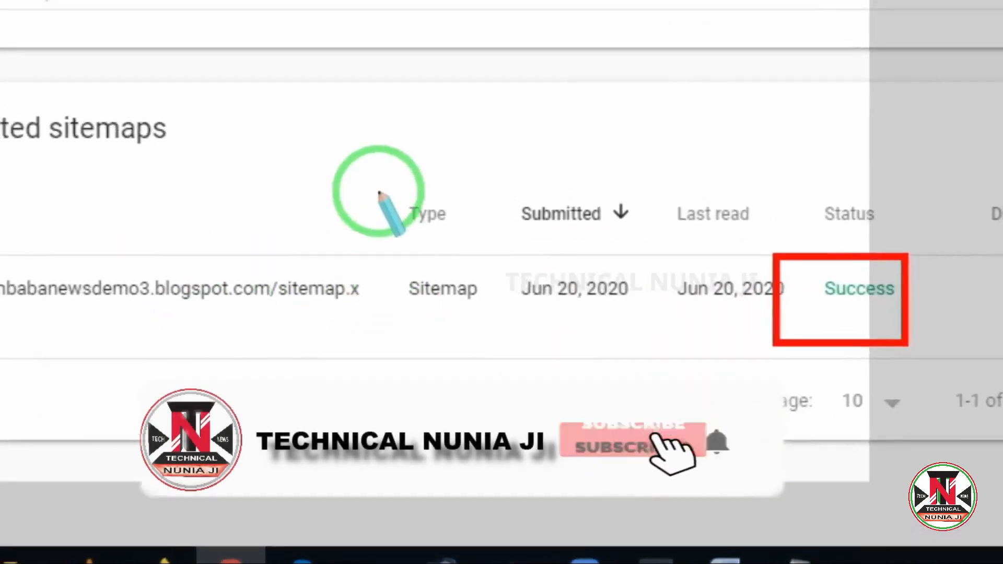
mouse_move(128, 149)
left_mouse_down()
mouse_move(173, 341)
mouse_move(235, 345)
left_mouse_up()
right_click(534, 303)
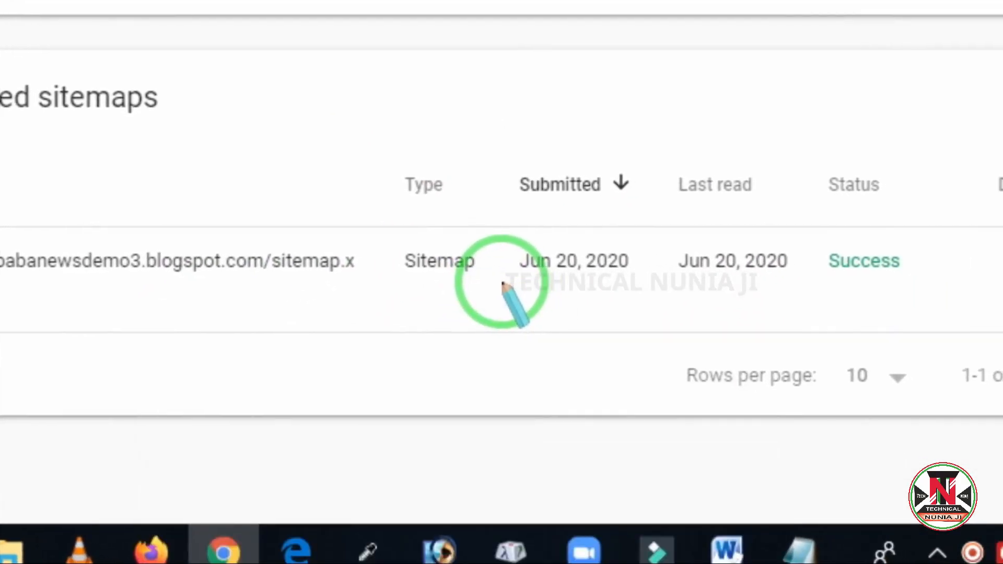
left_click_drag(805, 214, 906, 318)
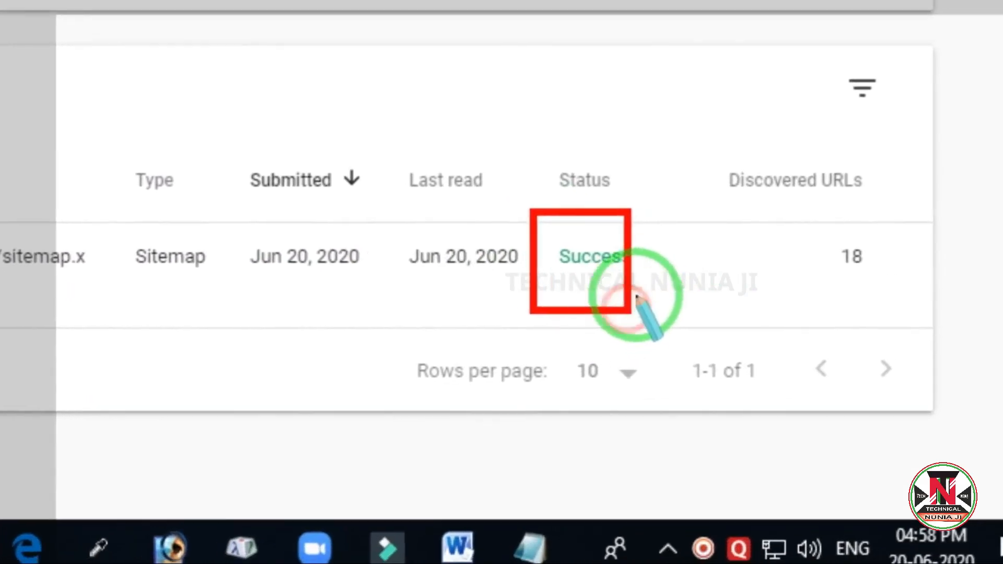
right_click(630, 257)
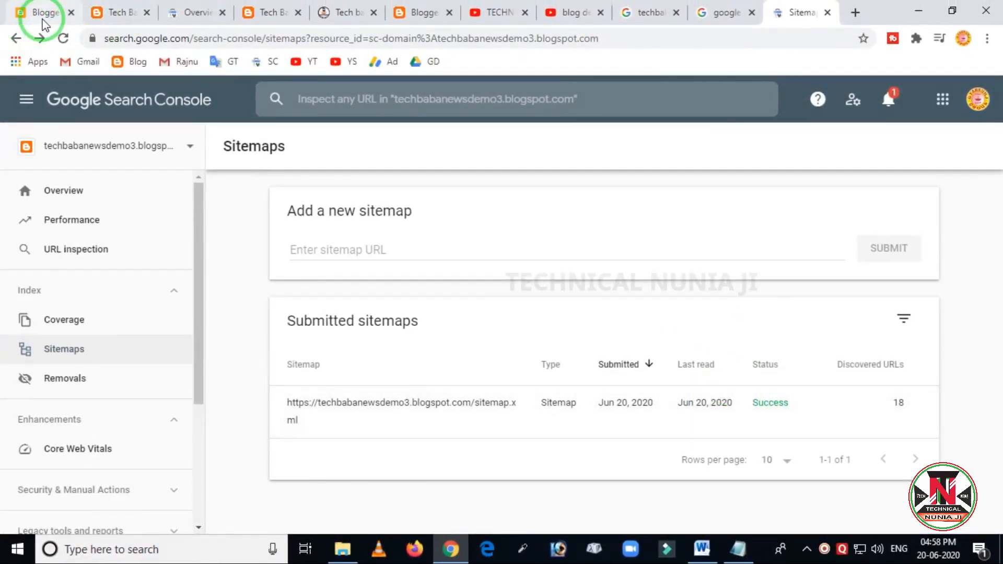
- Return to Blogger and open the Tech baba News blog's custom robots.txt content for reference
left_click(42, 20)
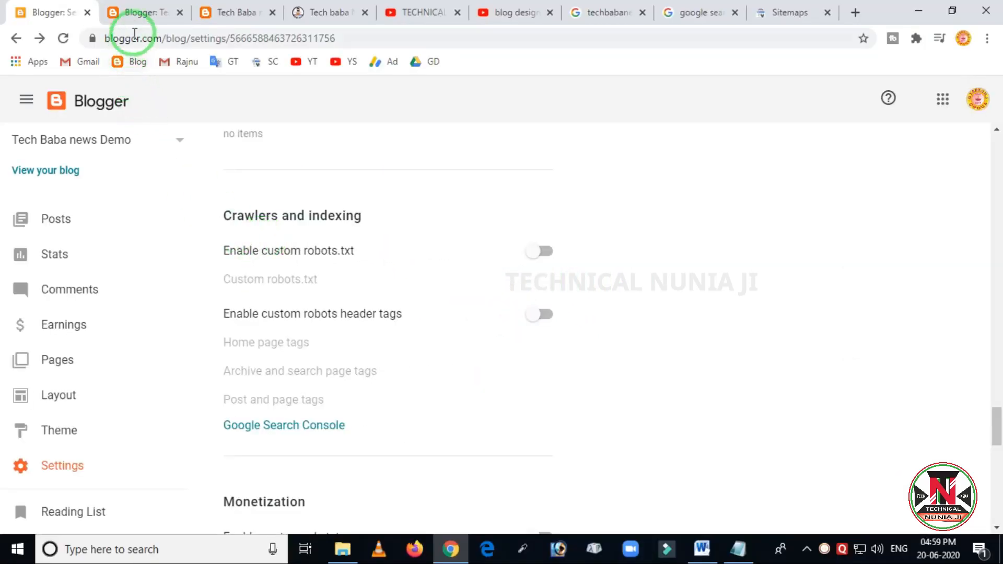
left_click(140, 13)
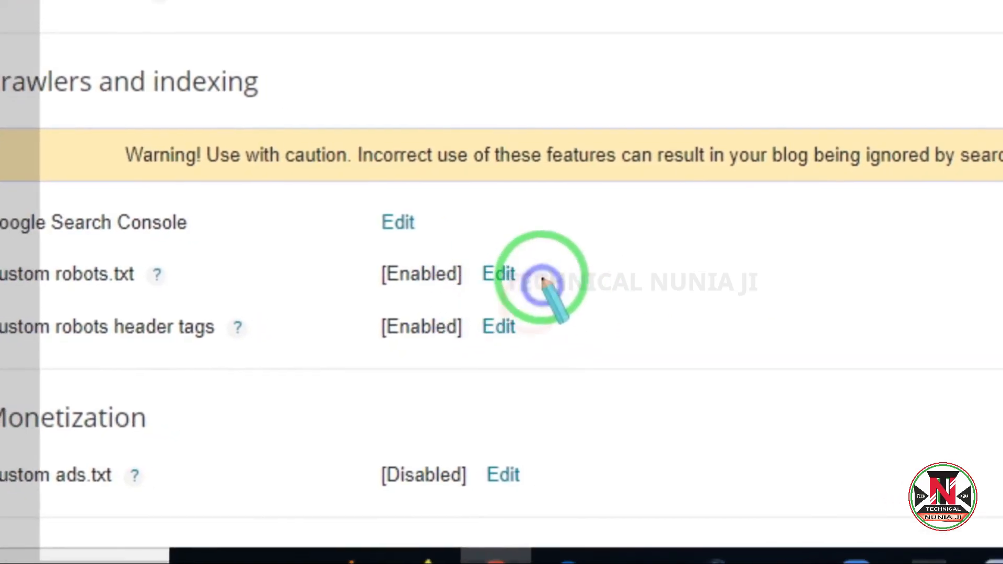
left_click(501, 276)
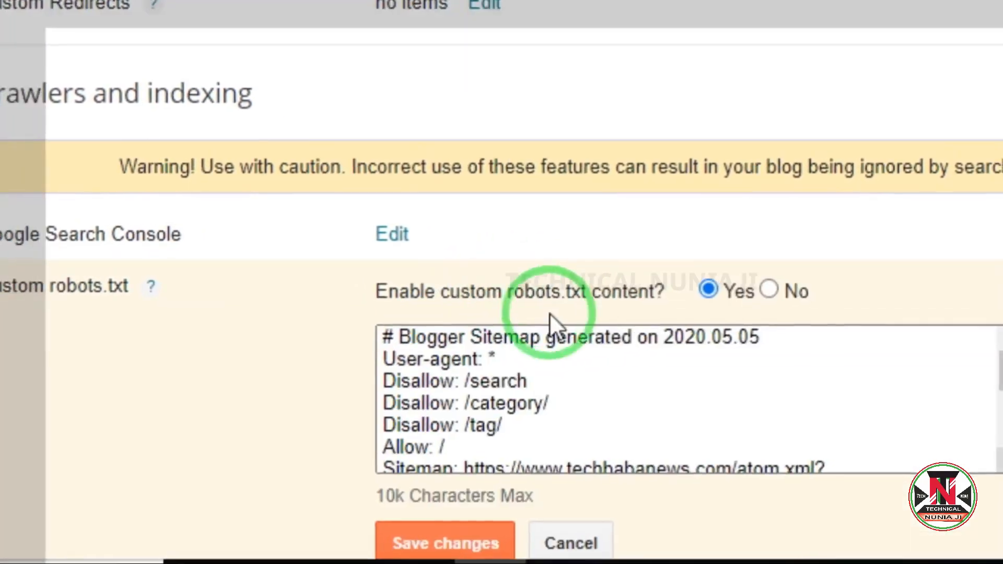
scroll(555, 402, "down", 2)
scroll(555, 403, "up", 2)
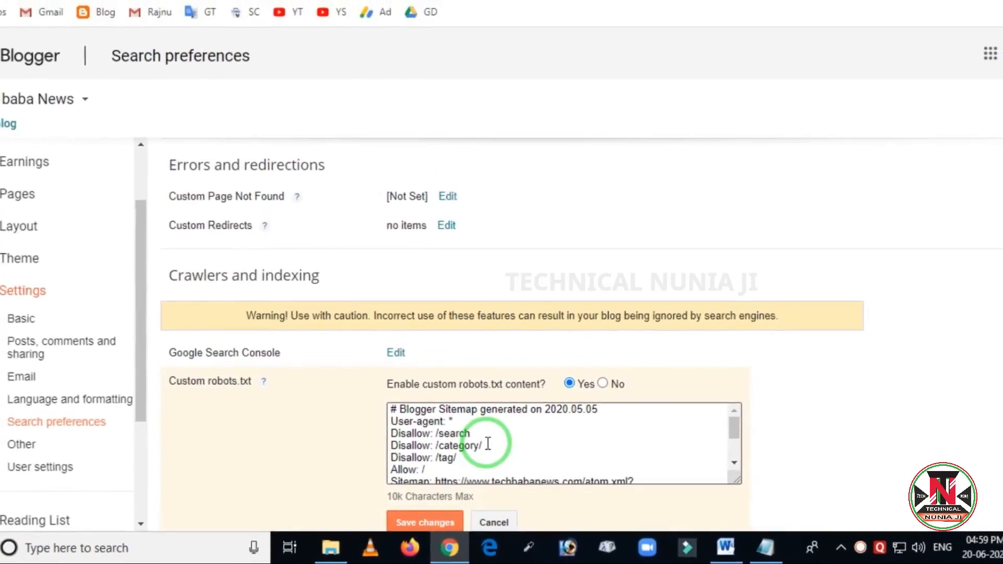
- Search Google for blogger sitemap generator and open the labnol.org Blogger Sitemap result
left_click(860, 6)
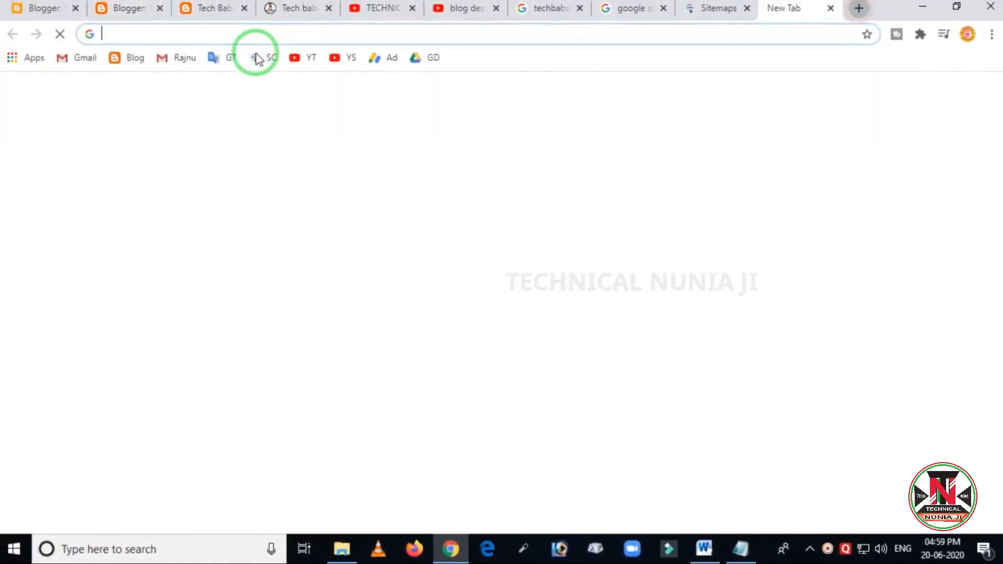
type("blo")
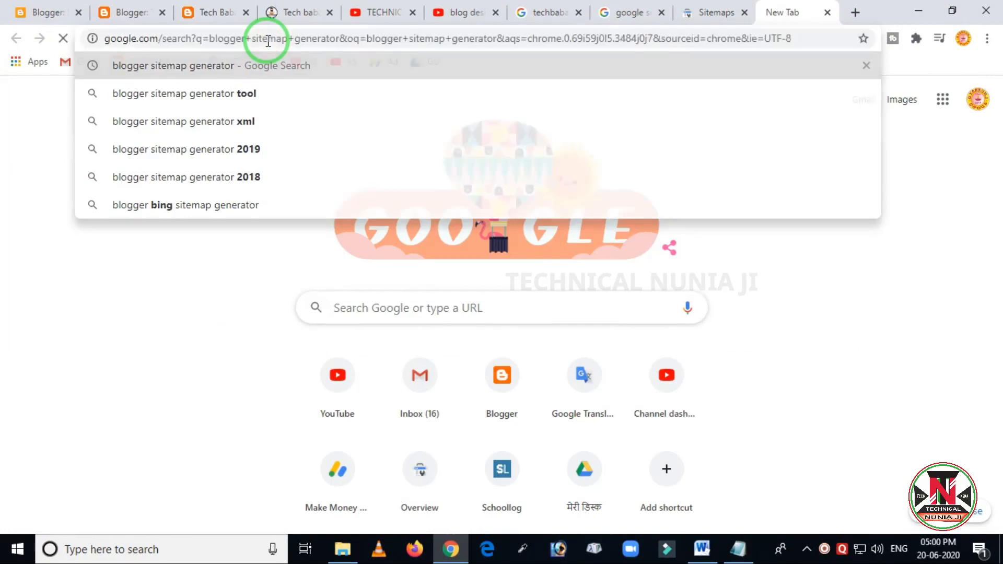
key("Return")
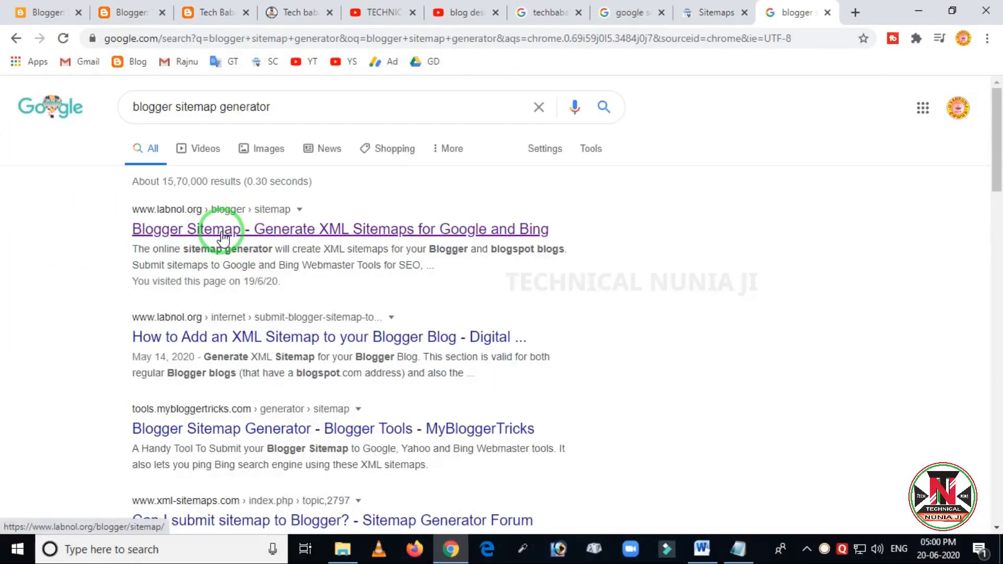
left_click(221, 229)
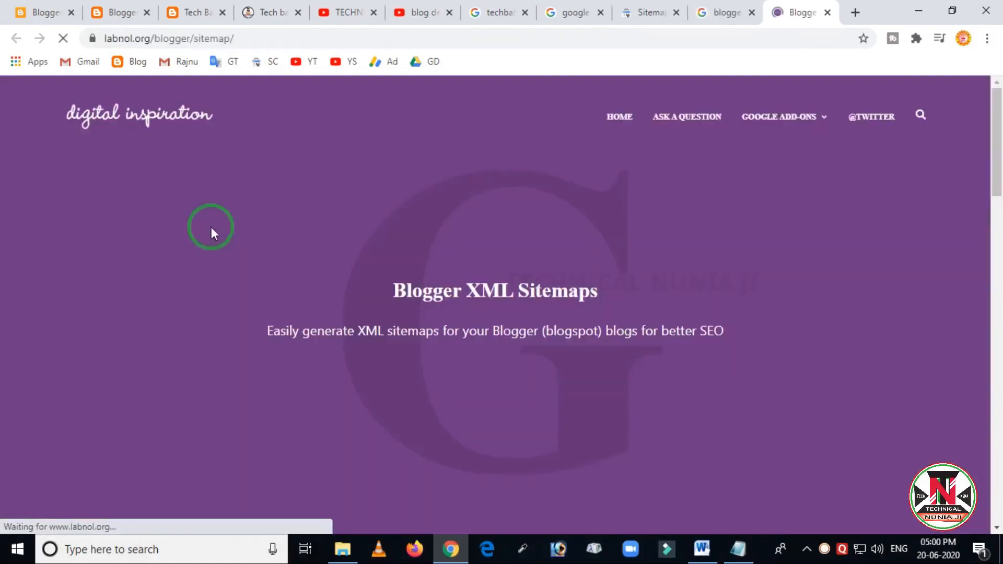
scroll(442, 308, "down", 10)
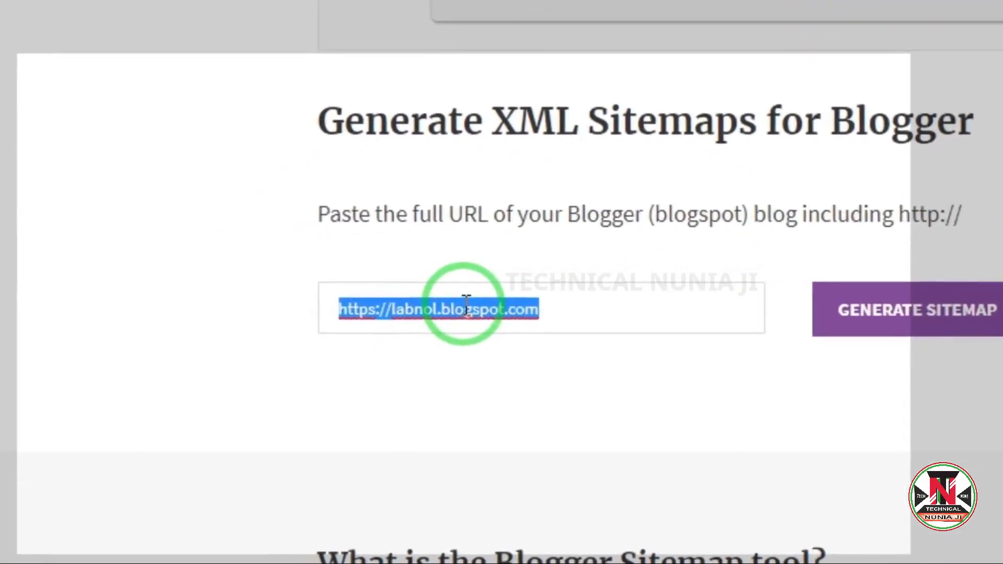
type("https://techbabanewsdemo3.blogspot.com/")
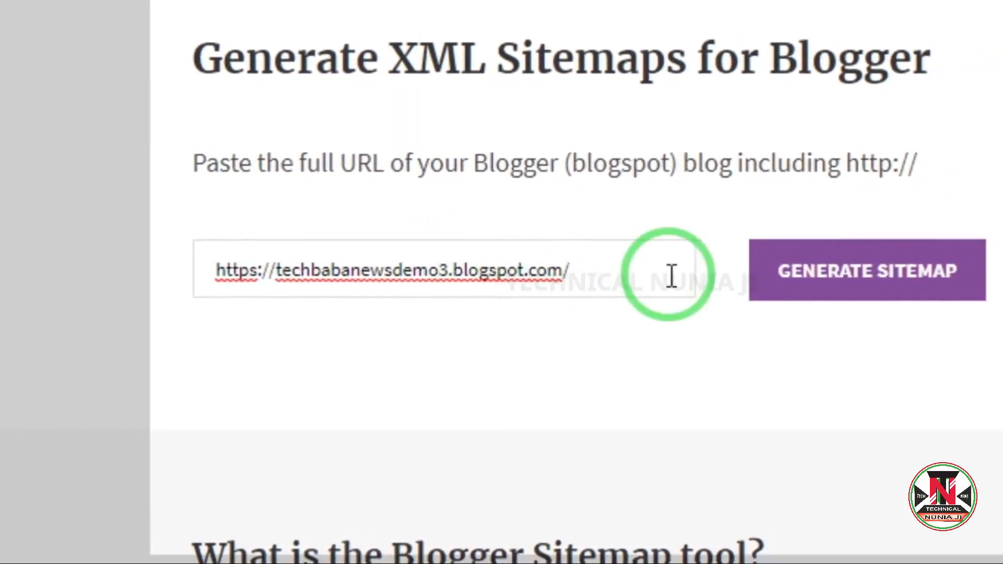
left_click(864, 287)
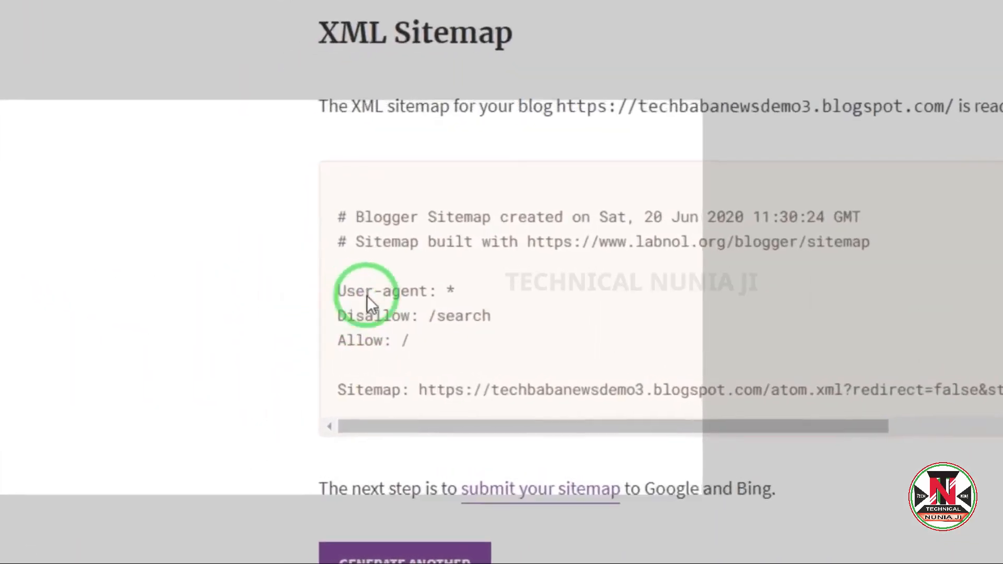
left_click_drag(353, 286, 852, 420)
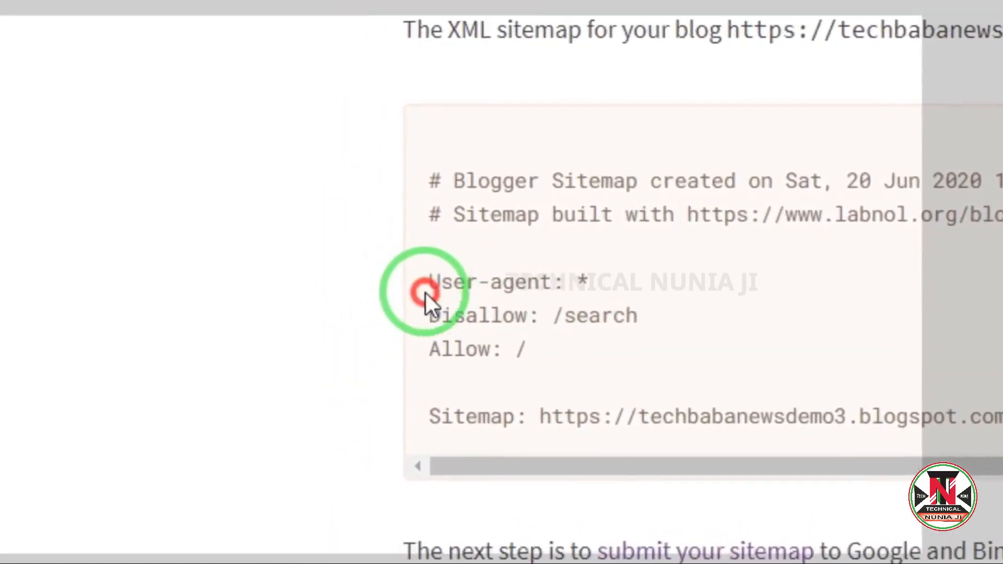
left_click_drag(870, 359, 876, 295)
key("ctrl+c")
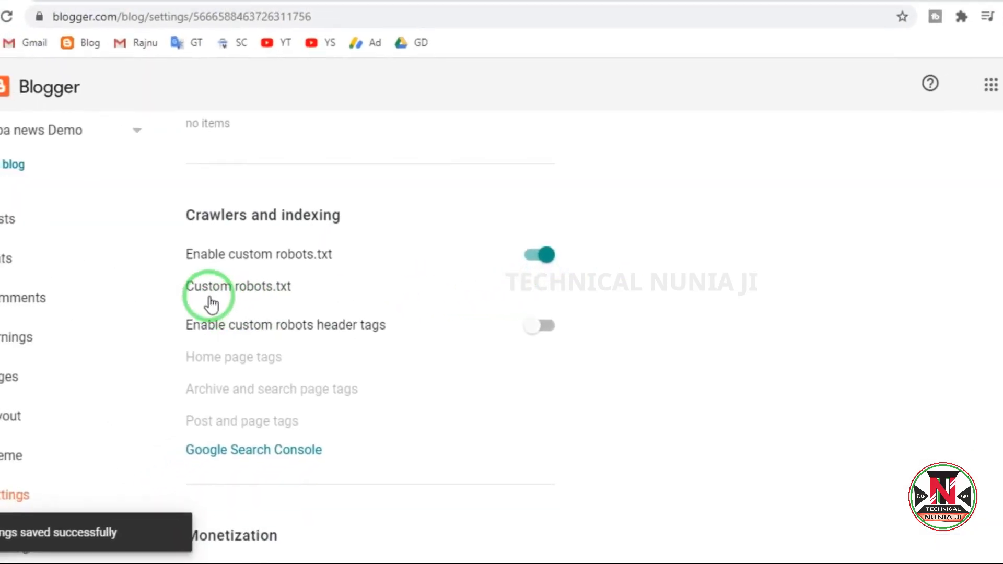
- Enable custom robots.txt for the Tech Baba news Demo blog and paste the generated sitemap text as its content
key("ctrl+alt+d")
mouse_move(158, 262)
left_mouse_down()
mouse_move(214, 322)
mouse_move(334, 309)
left_mouse_up()
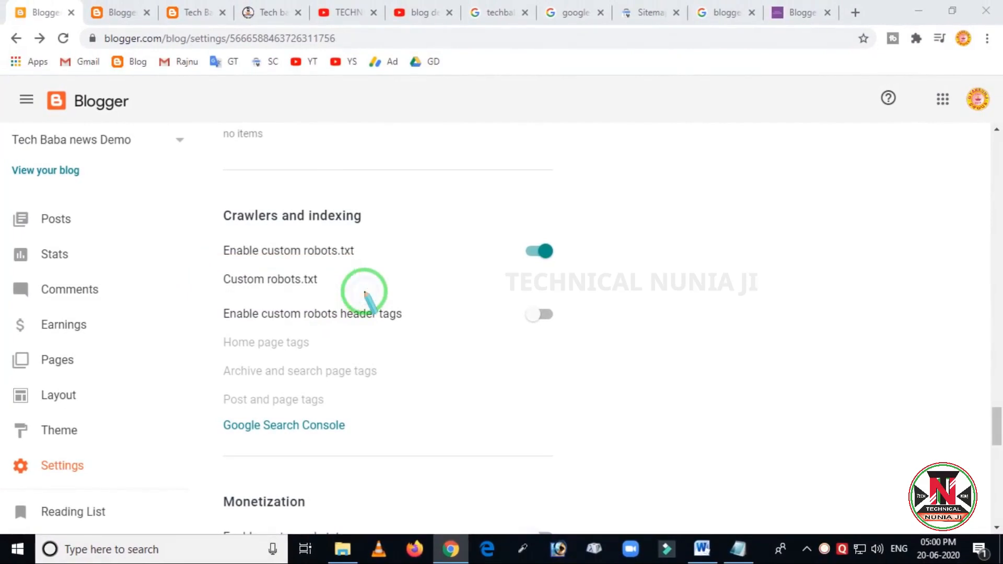
left_click(425, 299)
key("ctrl+v")
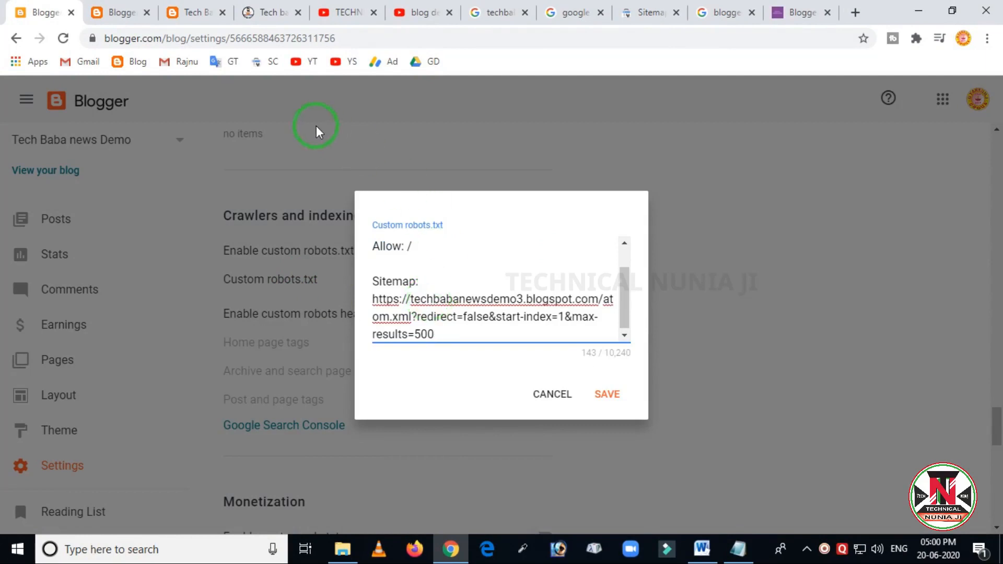
- Review the Disallow lines in the Tech baba News blog's custom robots.txt and return to the demo blog's settings
left_click(125, 14)
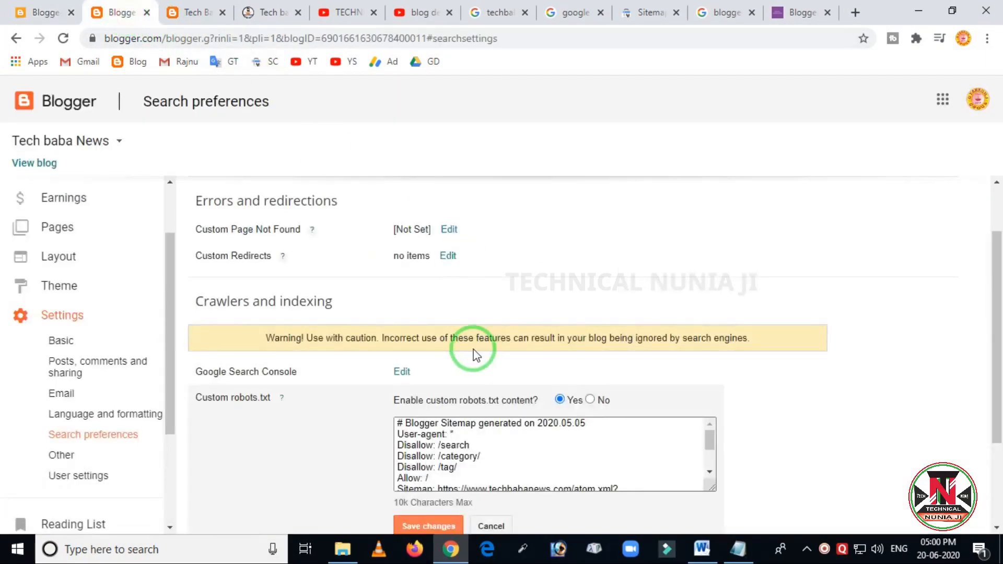
scroll(473, 354, "down", 3)
scroll(439, 334, "up", 1)
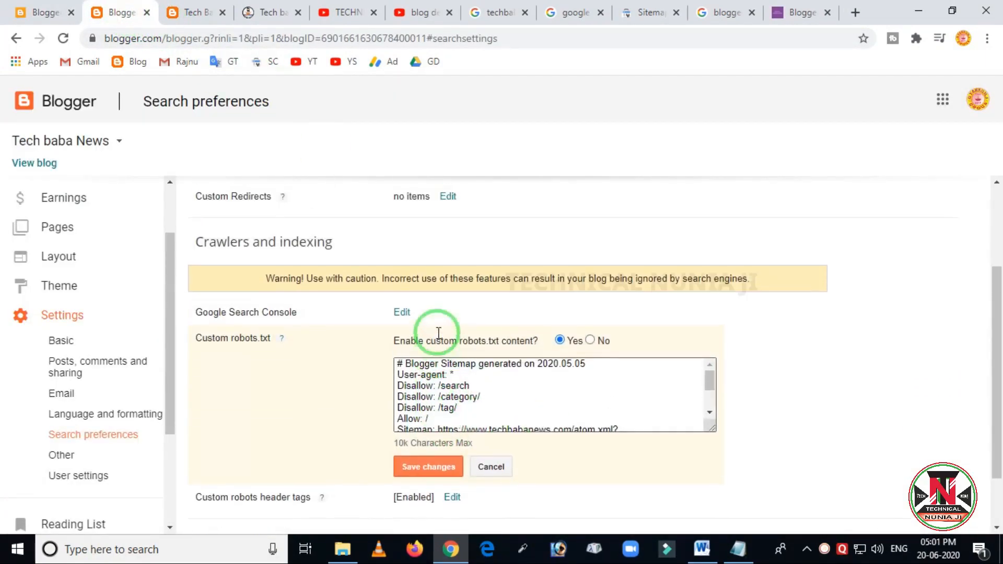
left_click(45, 11)
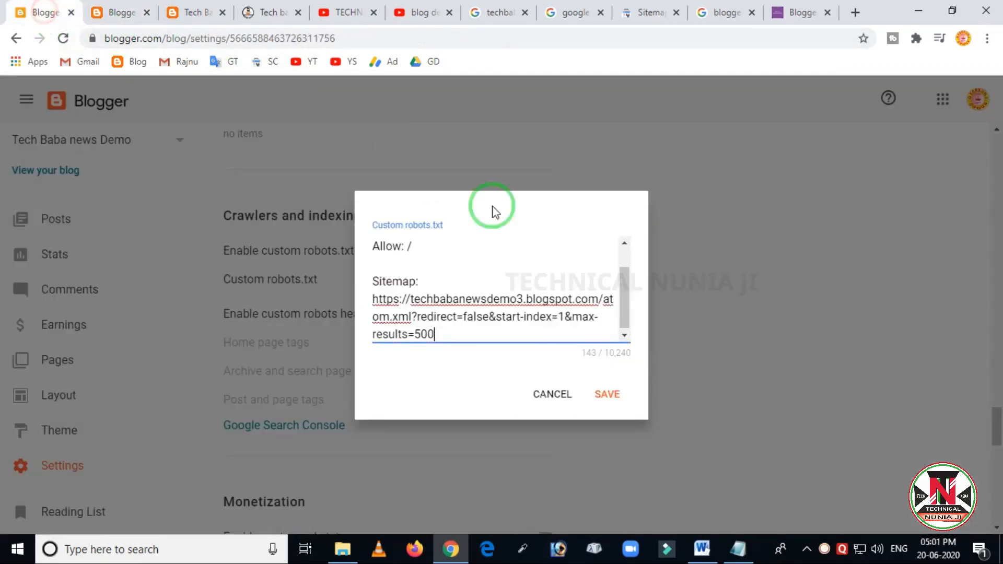
- Add the lines Disallow: /category/ and Disallow: /tag/ below Disallow: /search in the custom robots.txt
scroll(444, 252, "up", 1)
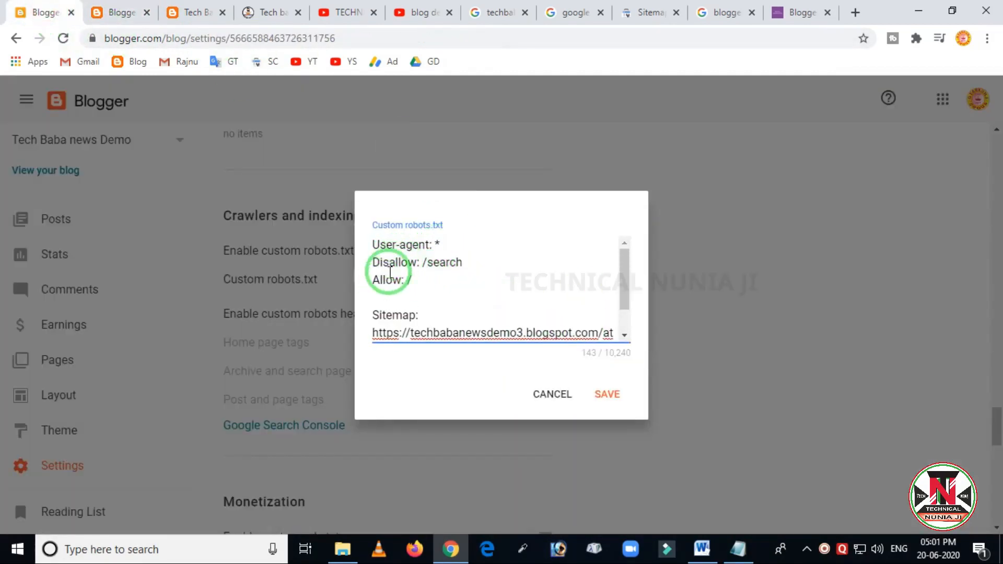
left_click_drag(439, 263, 355, 267)
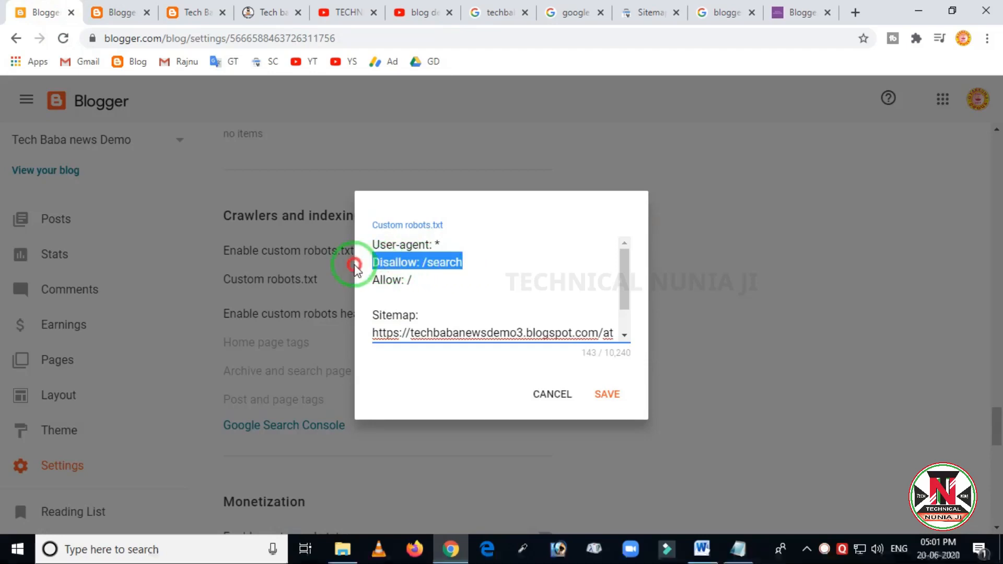
left_click(449, 272)
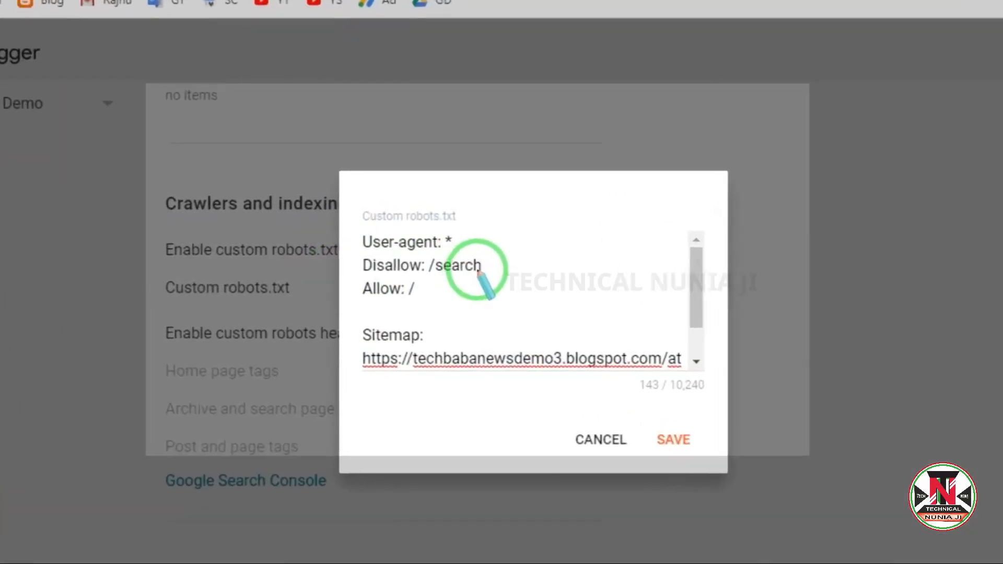
left_click_drag(469, 257, 435, 287)
left_click(500, 270)
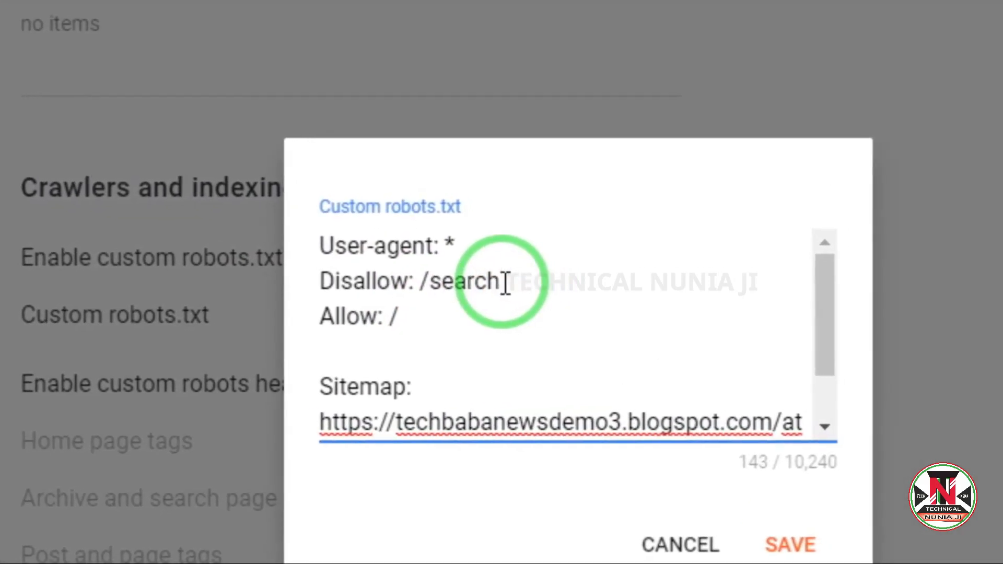
left_click_drag(505, 282, 320, 282)
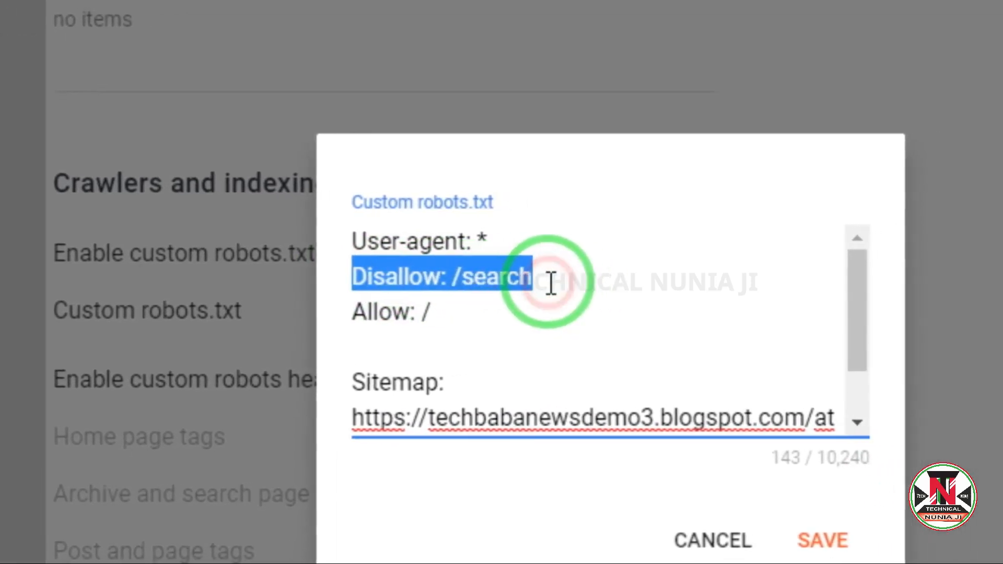
left_click(574, 282)
key("Return")
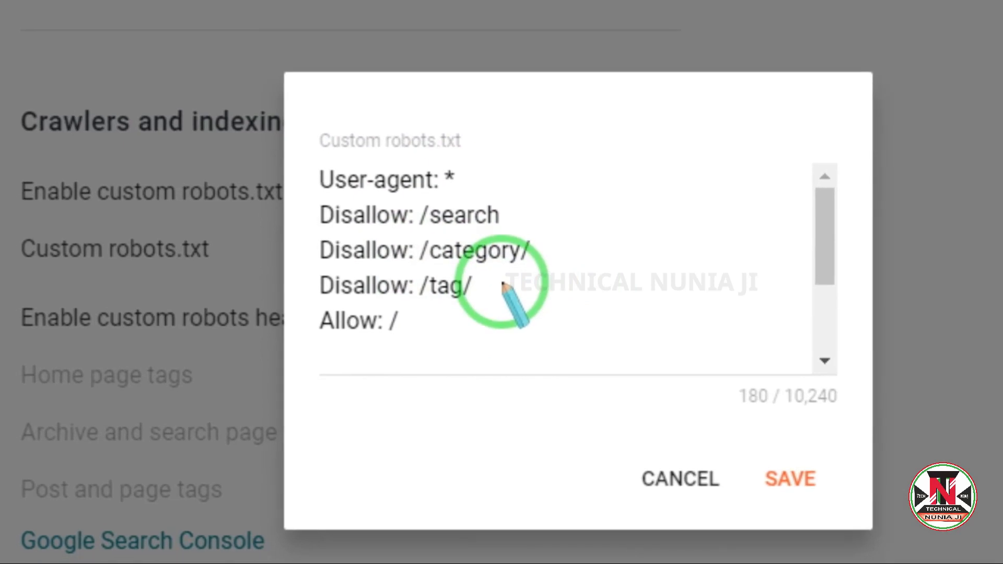
- Examine the start-index and max-results parameters of the Sitemap entry in the custom robots.txt
left_click(504, 284)
scroll(515, 296, "down", 3)
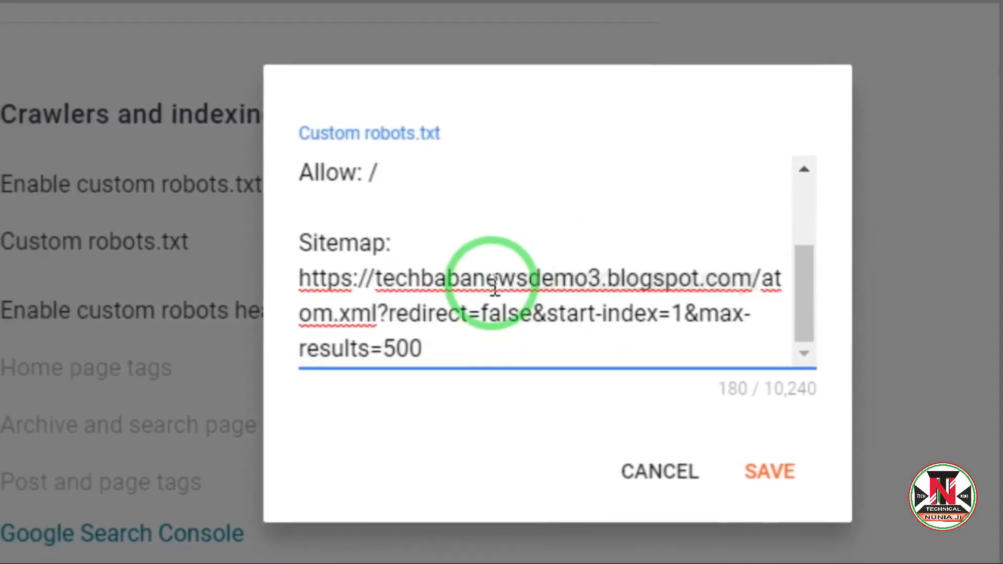
key("ctrl+shift+3")
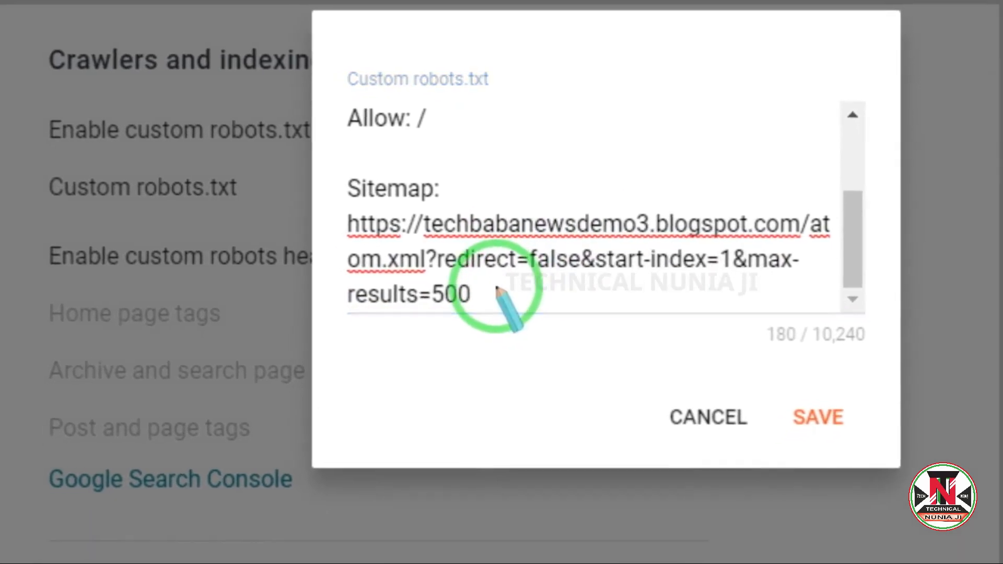
left_click_drag(486, 270, 421, 321)
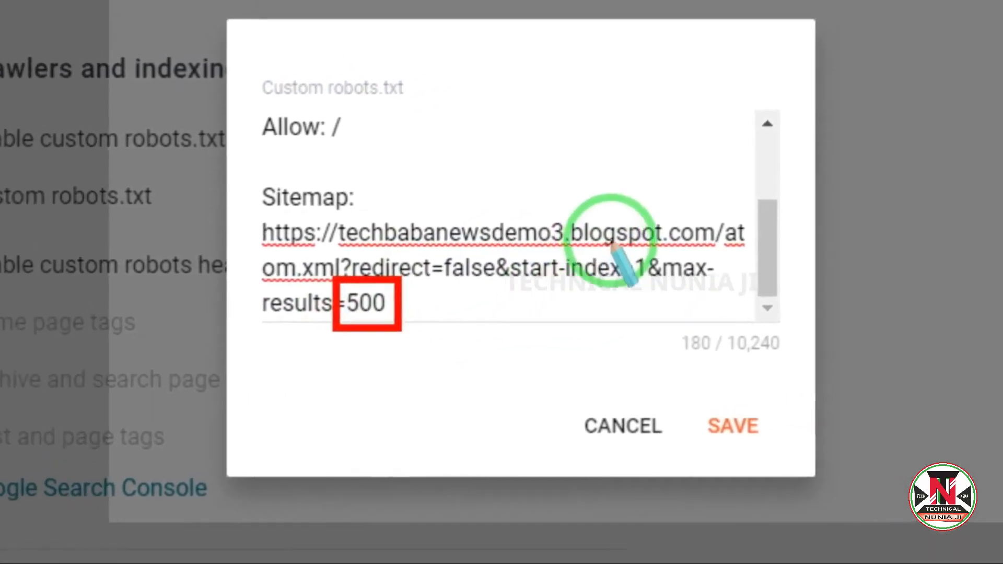
left_click_drag(613, 244, 652, 313)
right_click(547, 282)
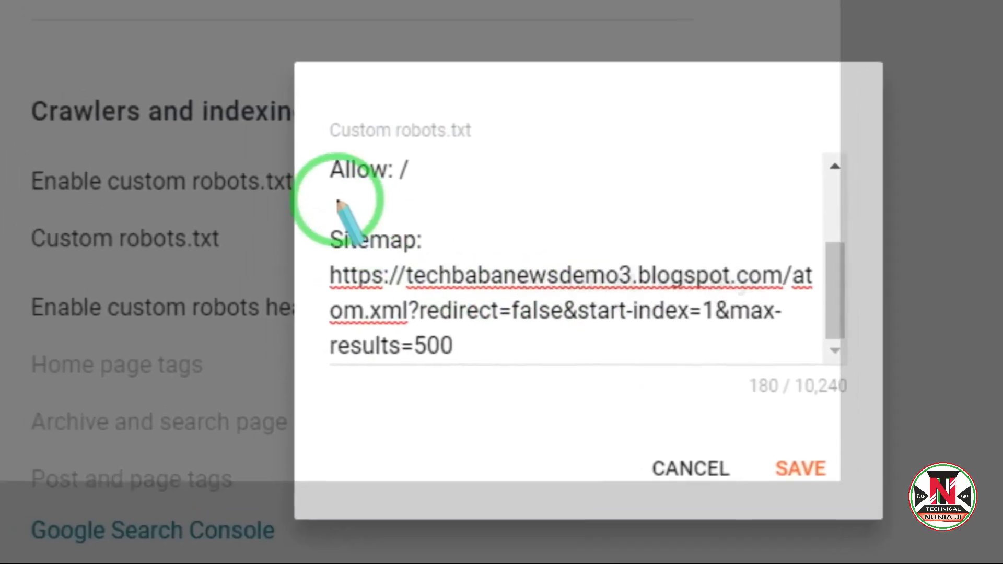
mouse_move(254, 163)
left_mouse_down()
mouse_move(320, 234)
mouse_move(354, 233)
left_mouse_up()
right_click(383, 215)
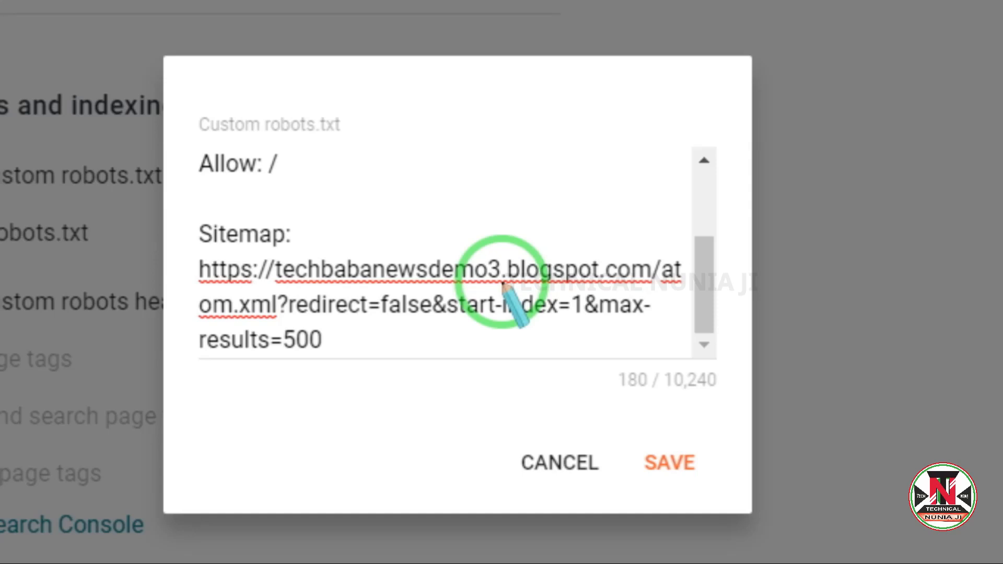
- Duplicate the Sitemap entry on a new line of the custom robots.txt and set the copy's start-index to 501
left_click(520, 319)
left_click(319, 337)
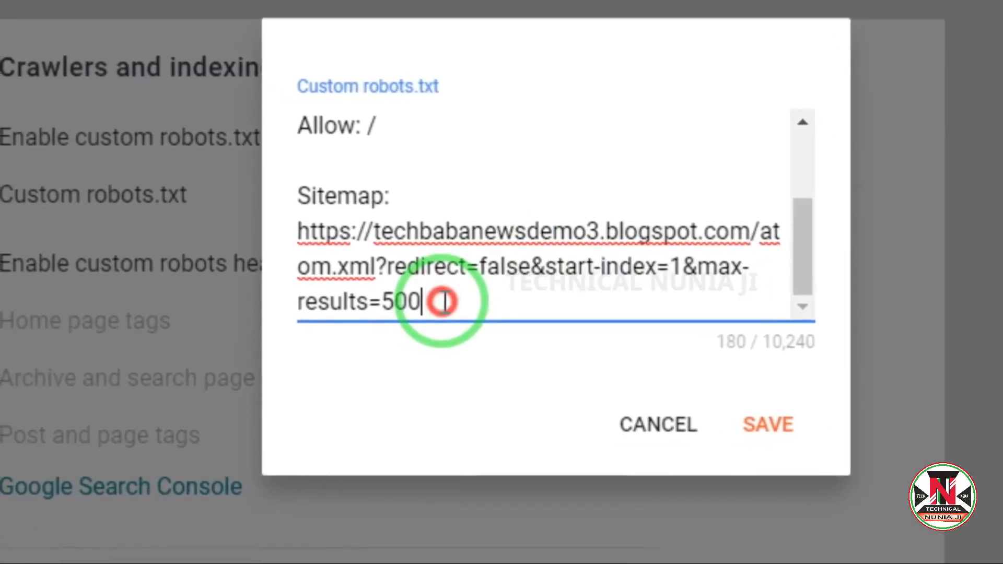
left_click_drag(443, 289, 301, 195)
key("ctrl+c")
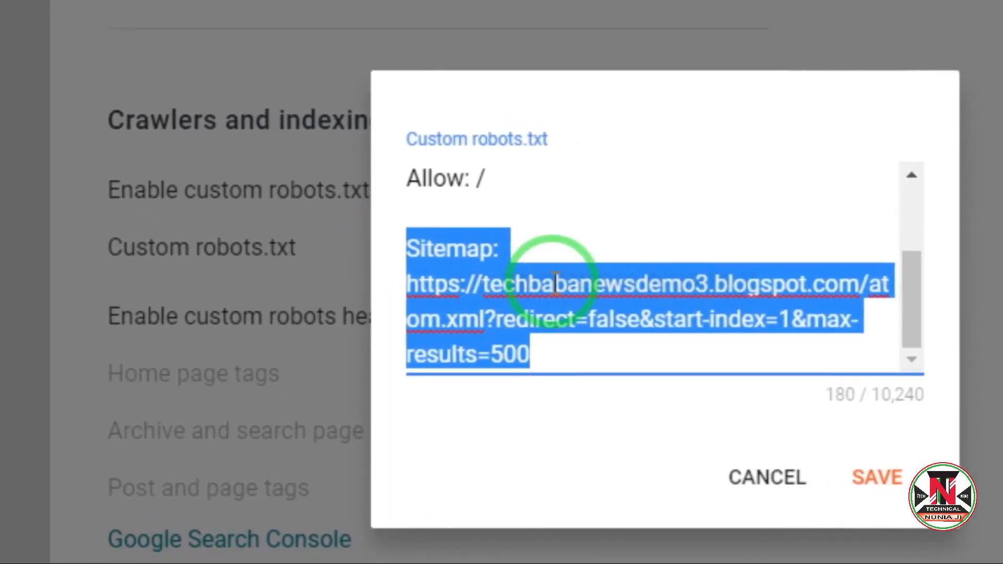
left_click(563, 358)
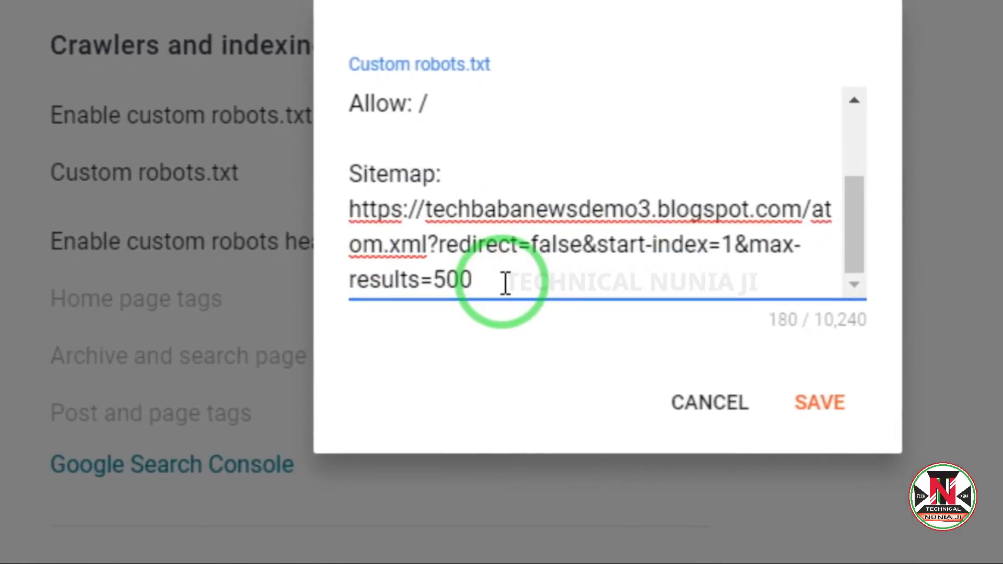
key("Return")
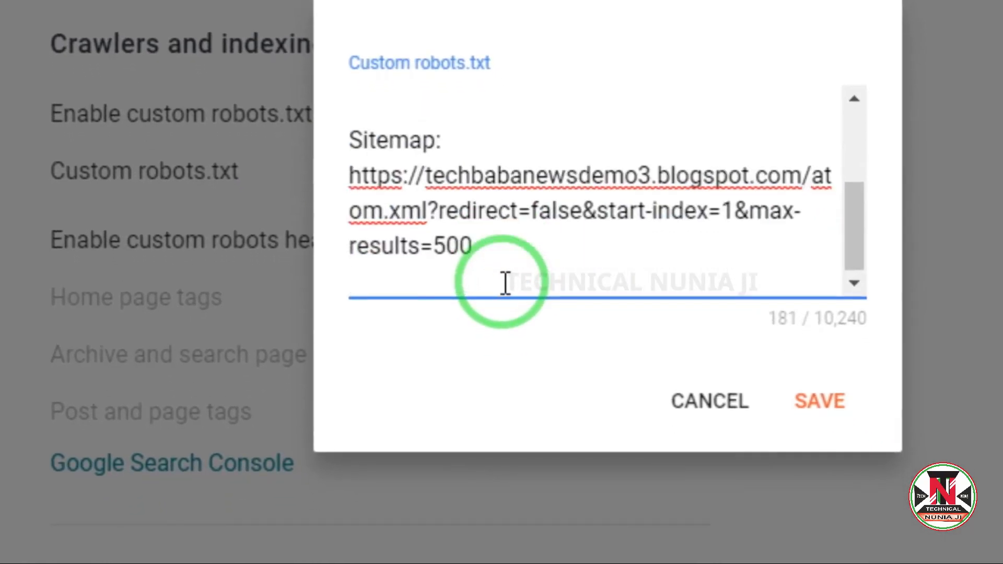
key("ctrl+v")
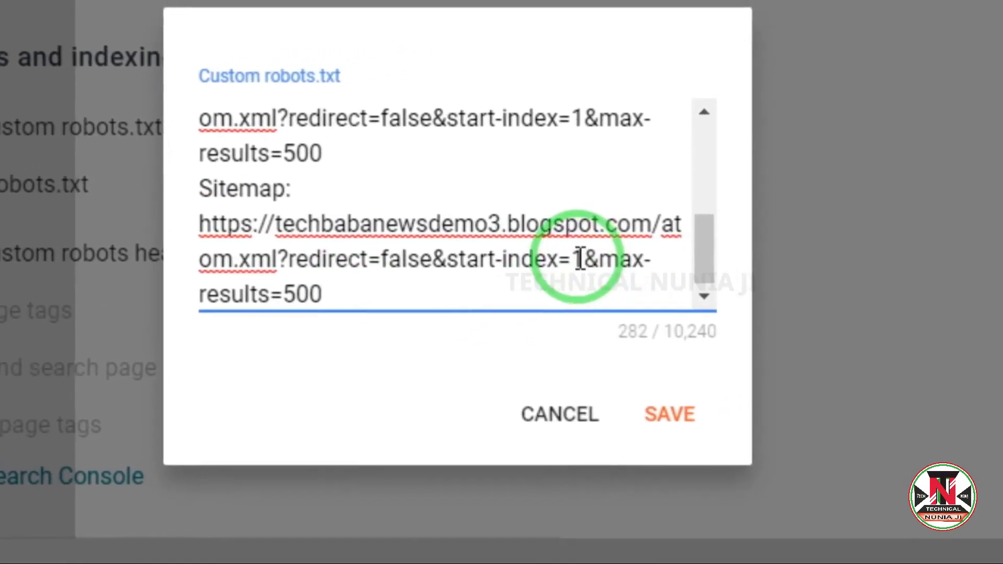
left_click(581, 260)
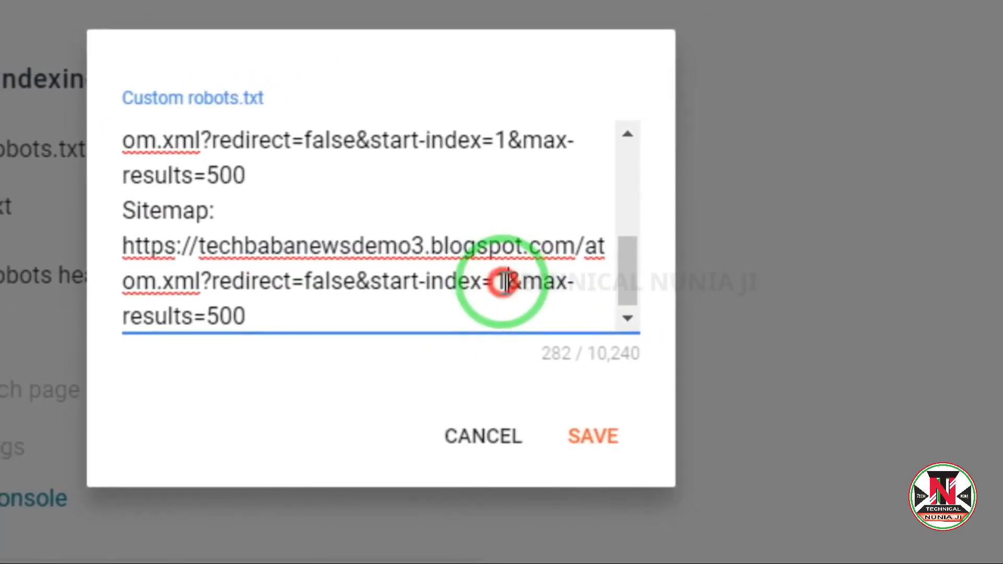
double_click(503, 283)
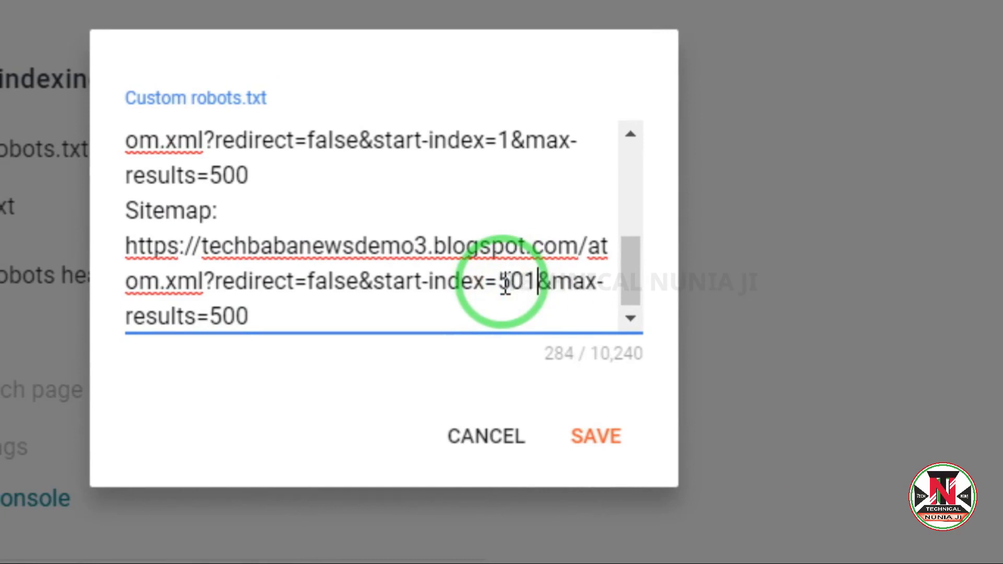
type("501")
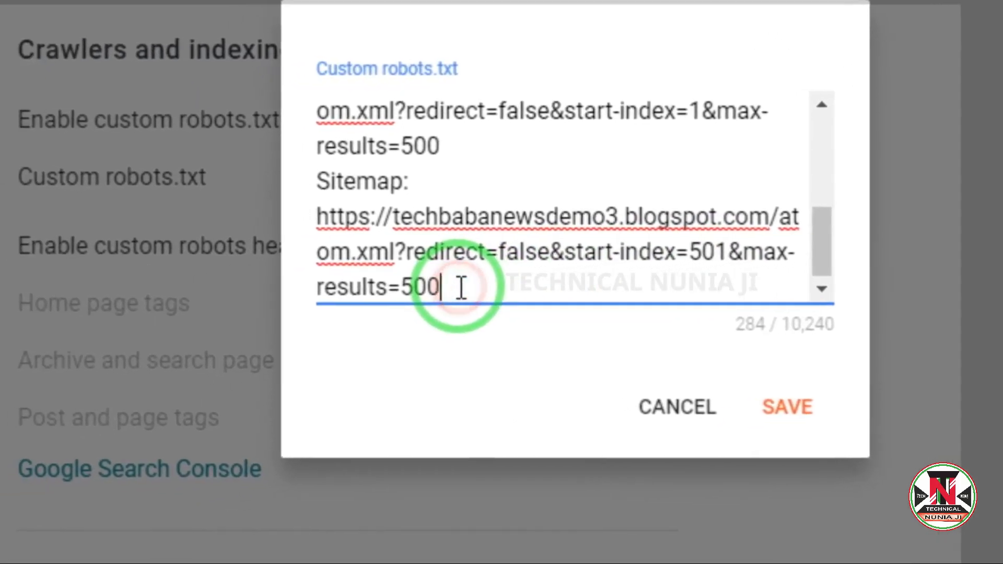
- Add a third copy of the Sitemap entry with start-index=1001 and save the custom robots.txt
key("Return")
key("ctrl+v")
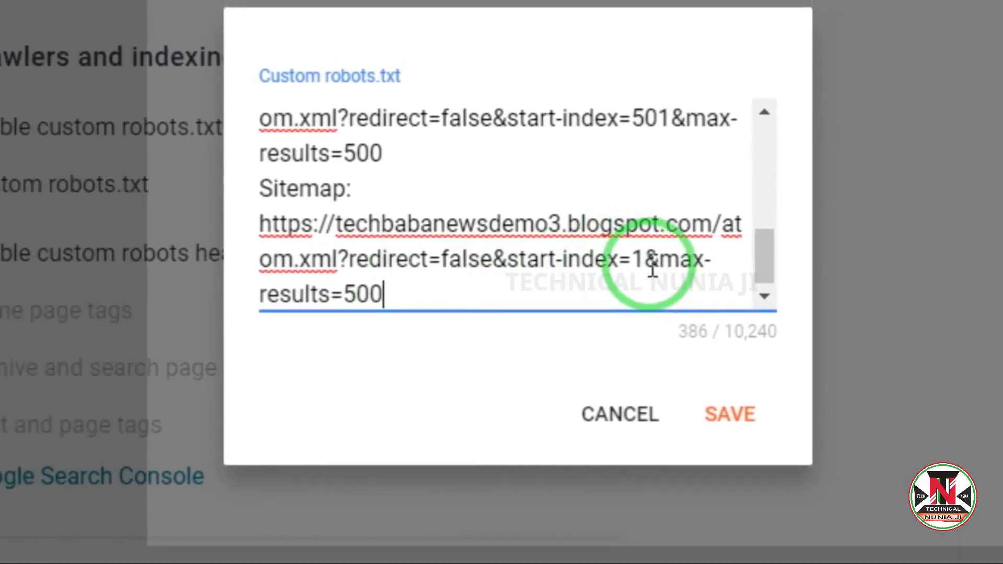
left_click(723, 249)
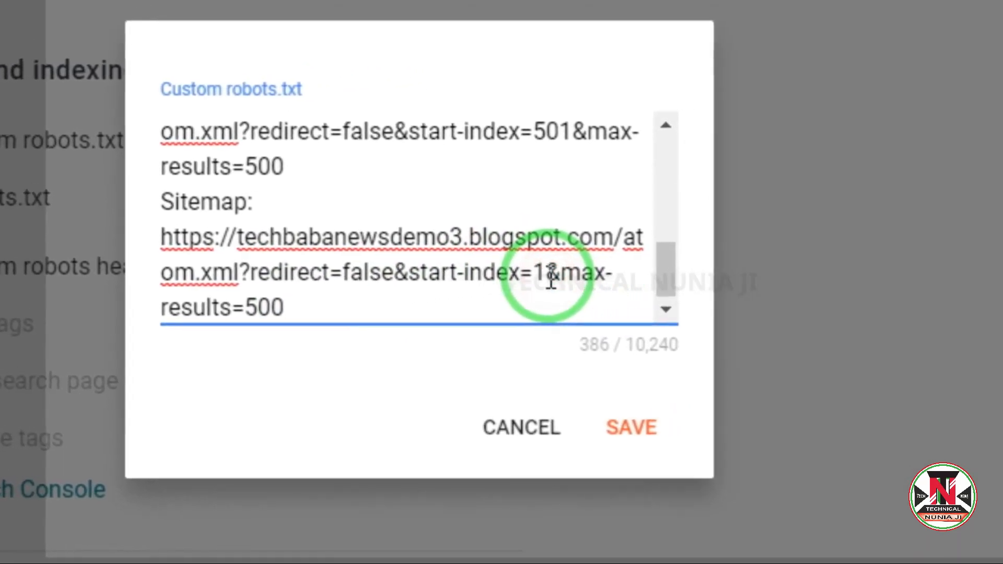
type("001")
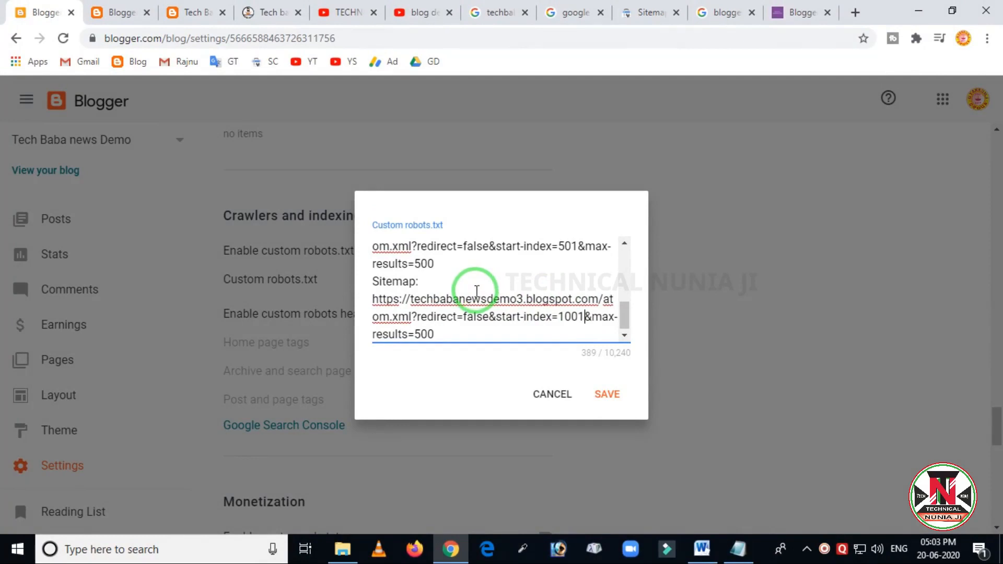
left_click(607, 396)
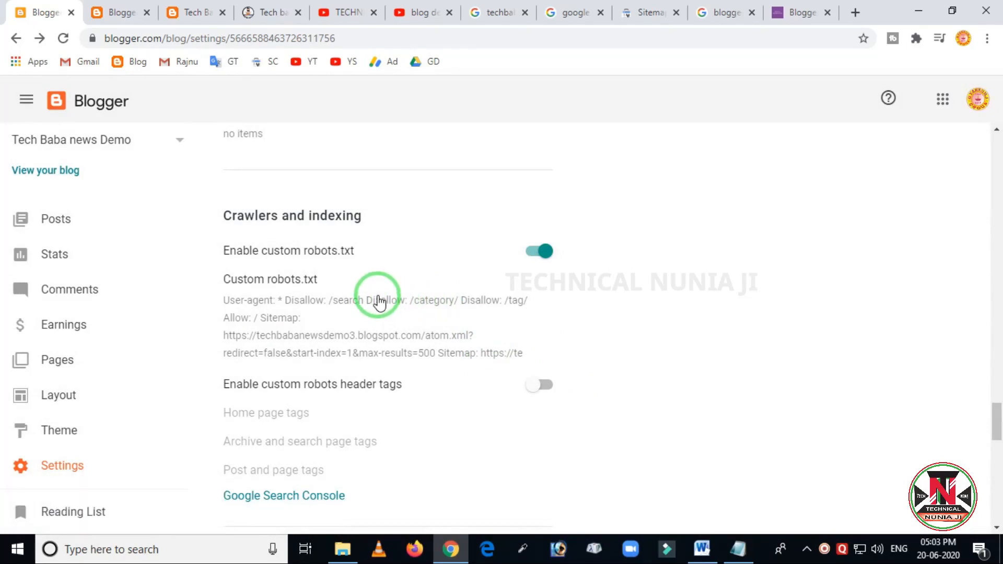
- Check the status of the submitted sitemap for techbabanewsdemo3.blogspot.com in Google Search Console
left_click(636, 16)
key("ctrl+alt+d")
mouse_move(728, 359)
left_mouse_down()
mouse_move(734, 418)
mouse_move(827, 445)
left_mouse_up()
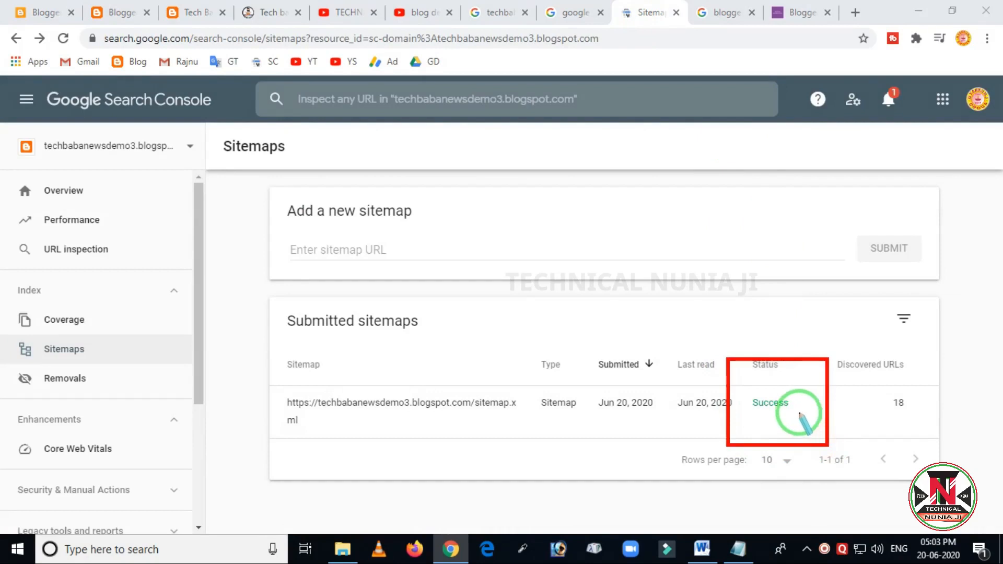
right_click(797, 412)
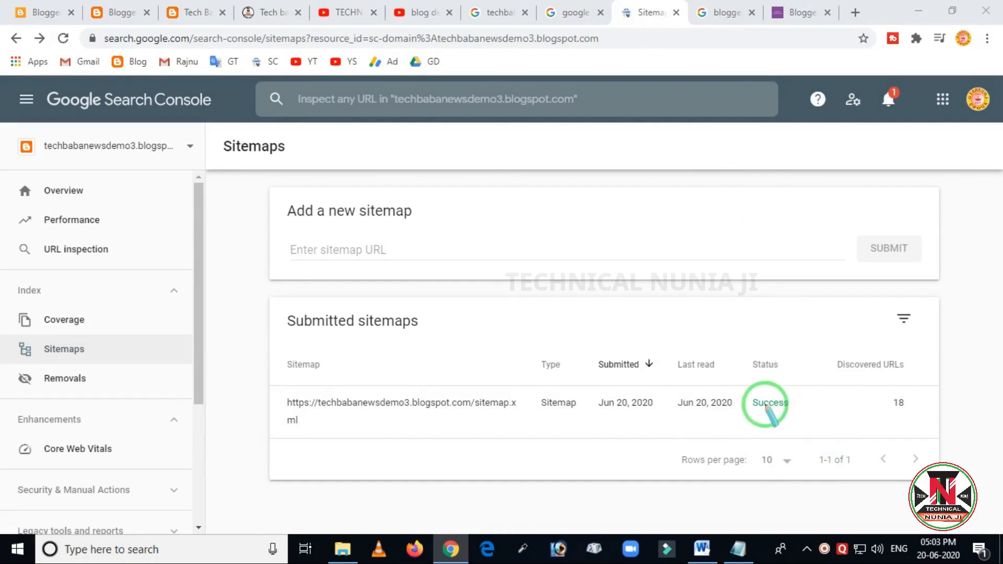
key("Escape")
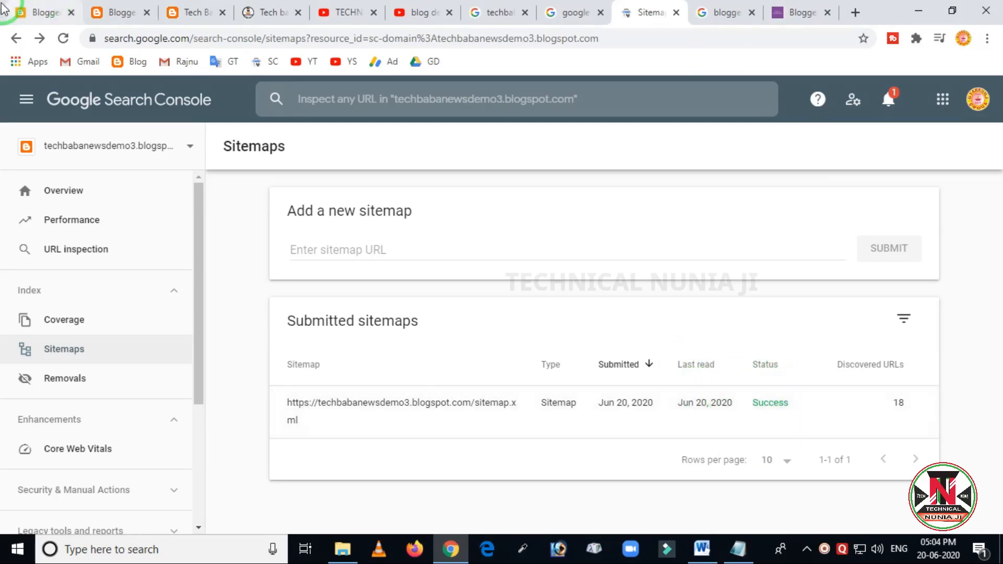
- Return to the Tech Baba news Demo blog's Blogger settings and enable custom robots header tags
left_click(44, 13)
scroll(255, 293, "down", 1)
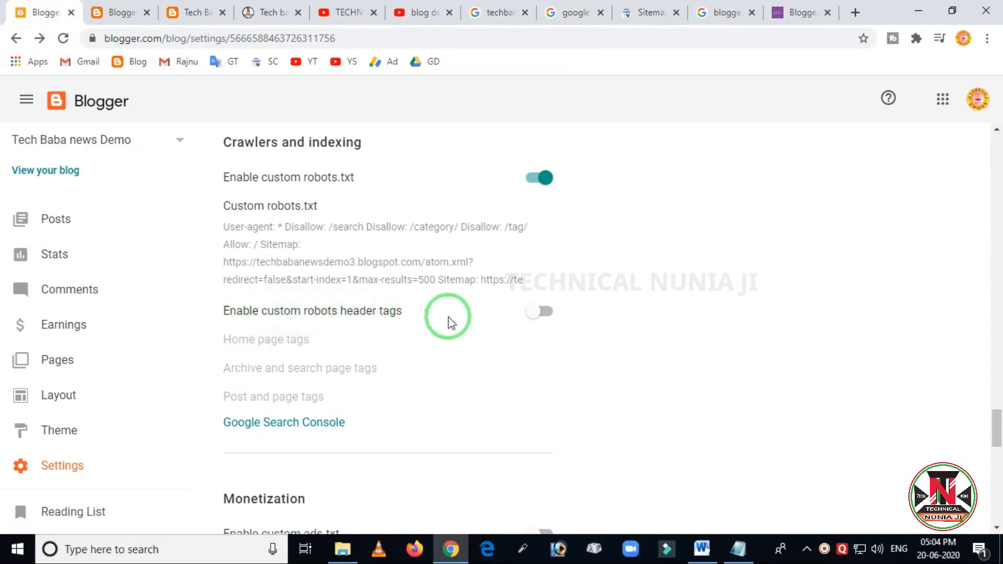
left_click(535, 313)
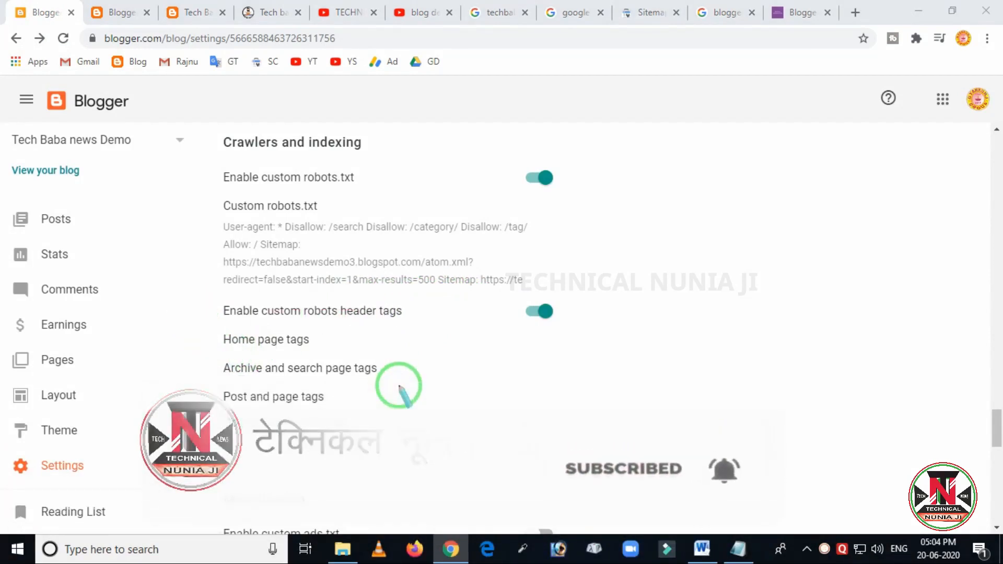
- Review the custom robots header tags set up in the Tech baba News blog's search preferences, leaving its robots.txt editor without saving
left_click(198, 12)
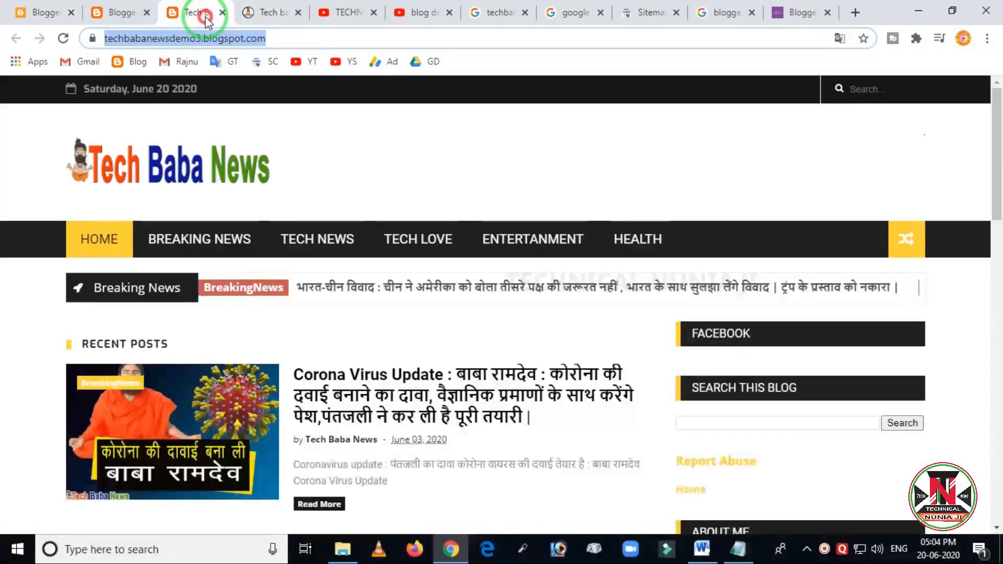
left_click(125, 15)
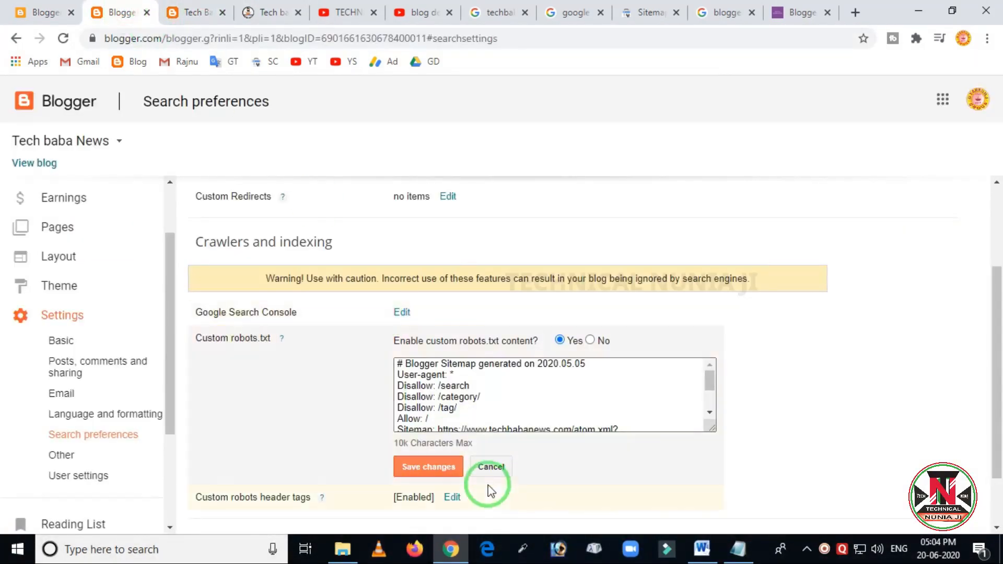
left_click(492, 467)
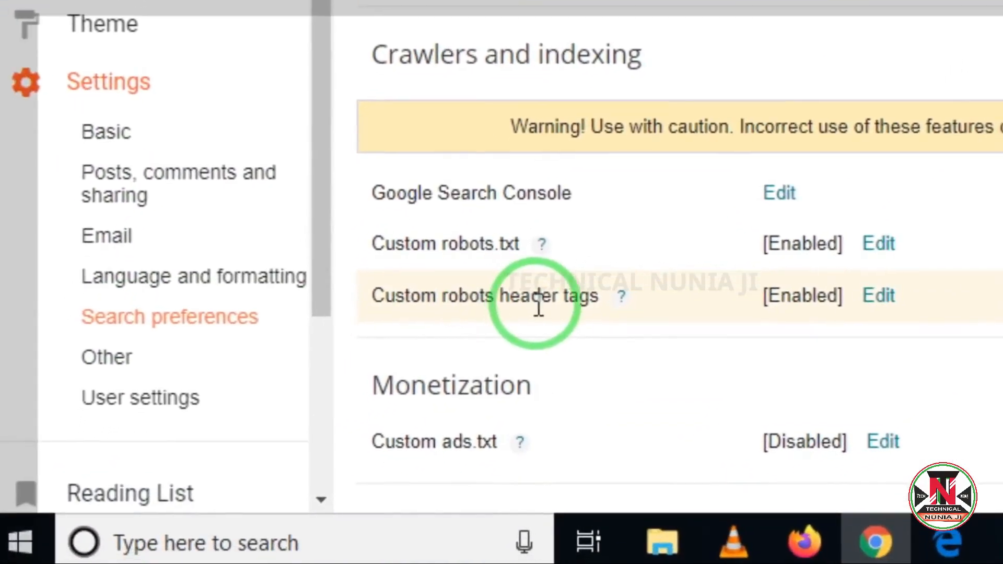
left_click(879, 296)
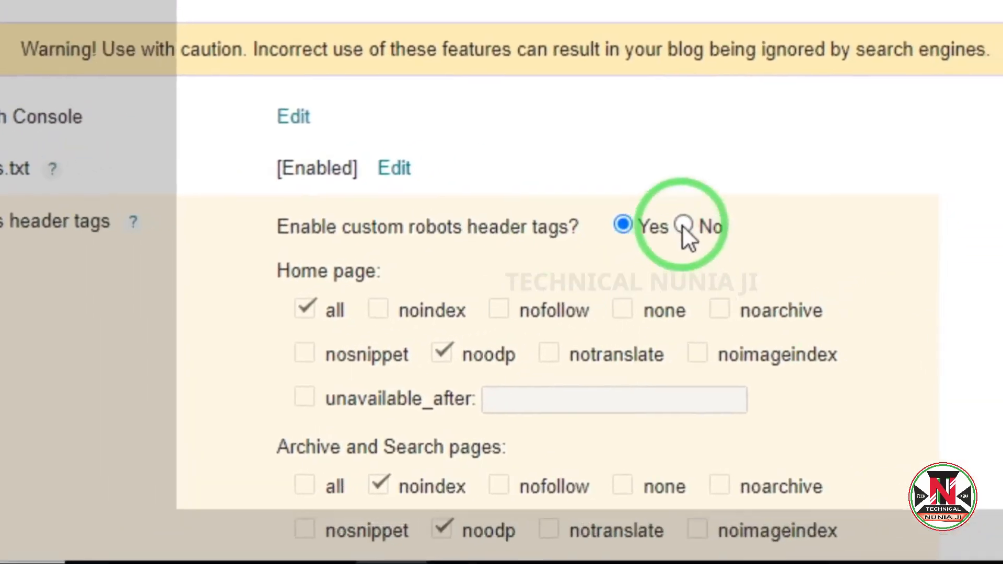
left_click(607, 251)
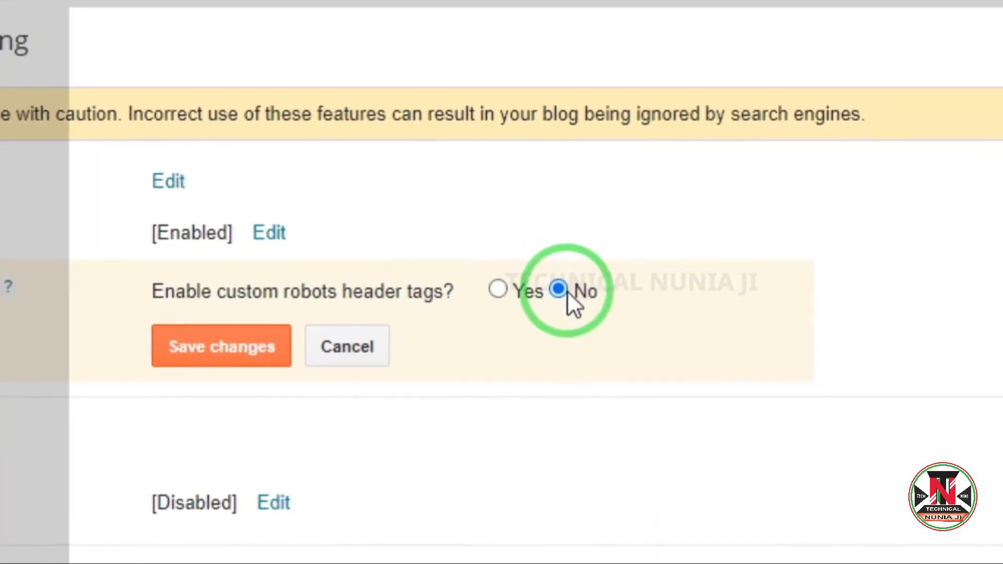
left_click(490, 286)
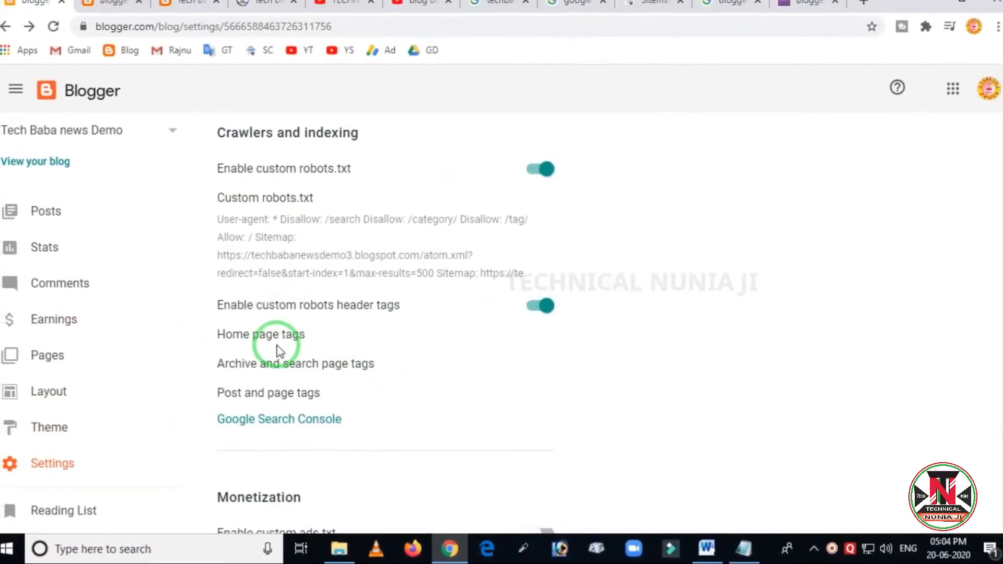
- Turn on the all and noodp robot tags for the demo blog's home page and save them
left_click(263, 342)
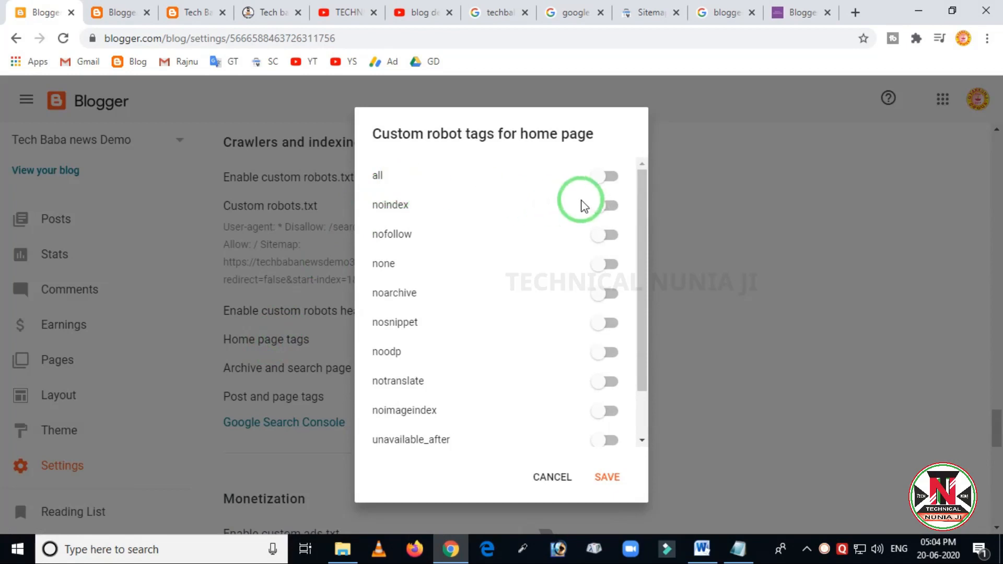
left_click(609, 181)
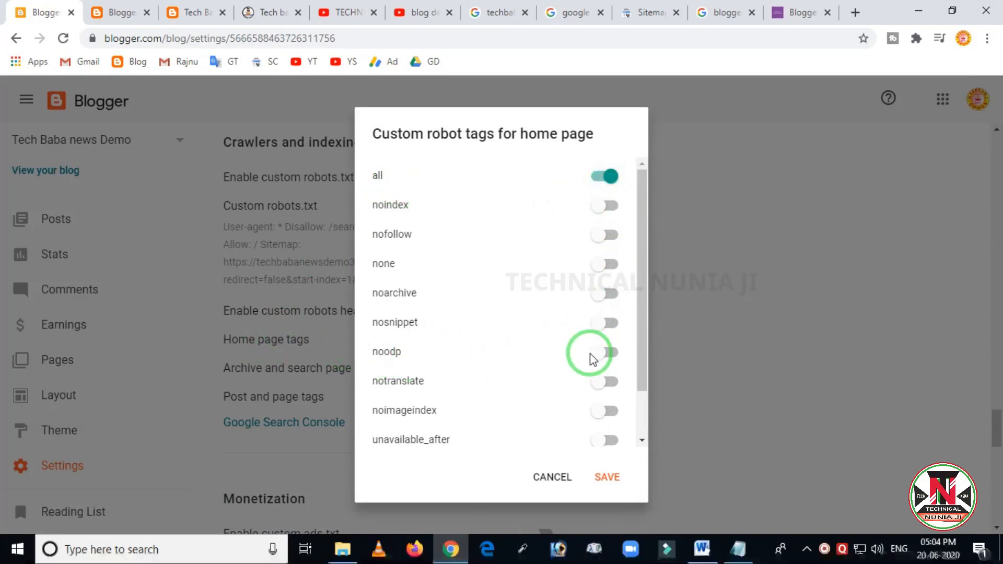
left_click(613, 355)
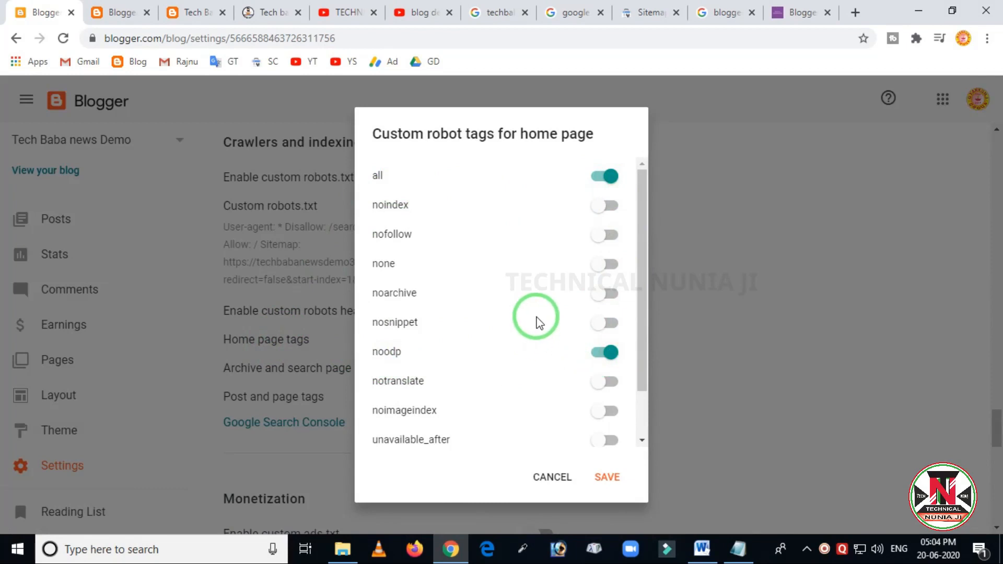
left_click(604, 480)
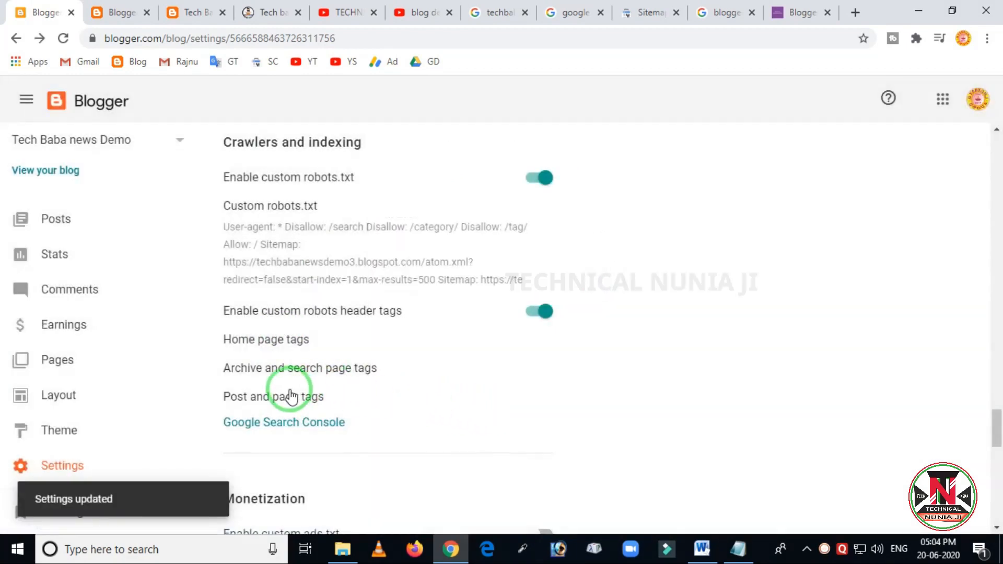
- Turn on the noindex and noodp robot tags for archive and search pages and save them
left_click_drag(206, 350, 393, 380)
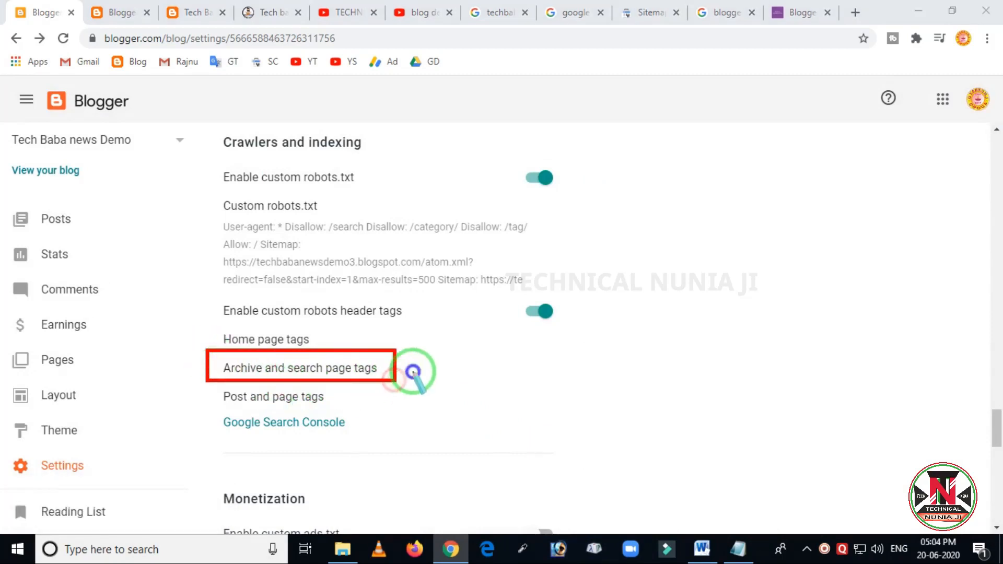
key("Escape")
left_click(353, 370)
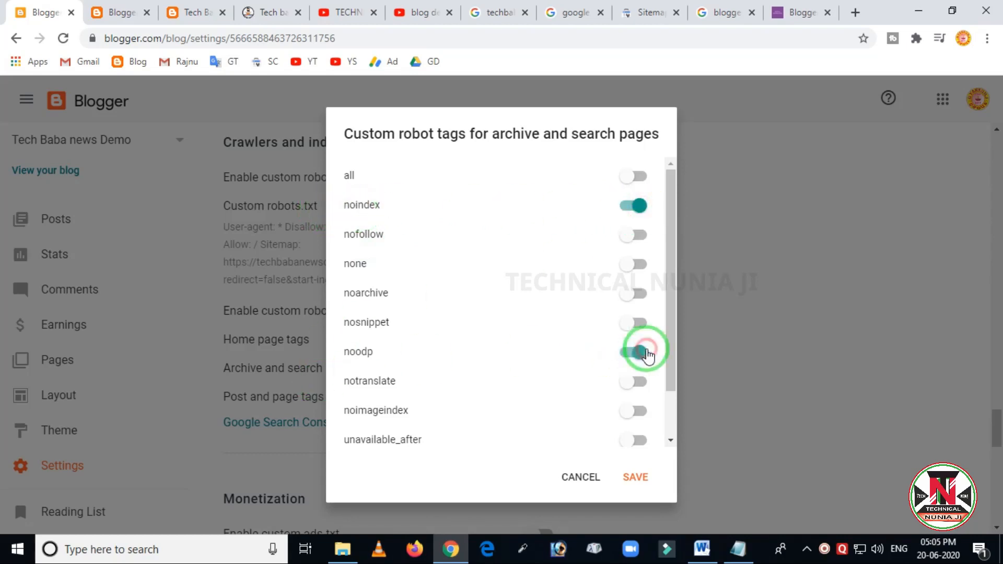
left_click(636, 476)
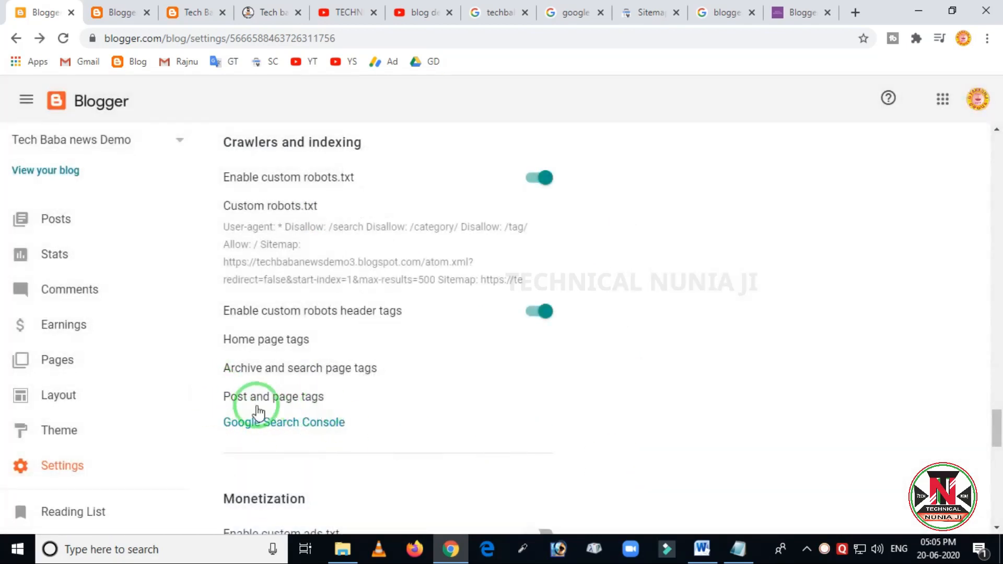
- Turn on the all and noodp robot tags for posts and pages and save them
left_click(316, 402)
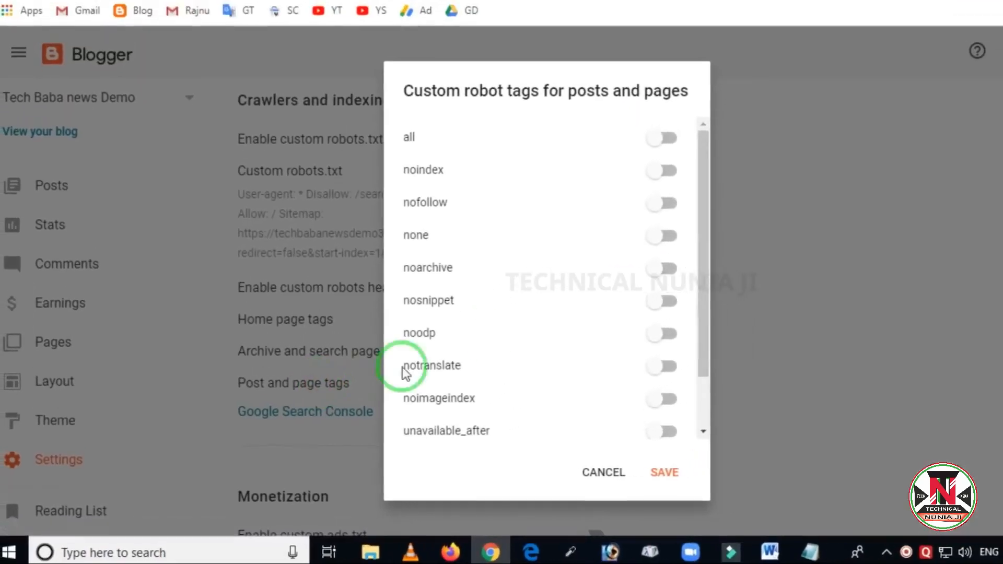
left_click(639, 156)
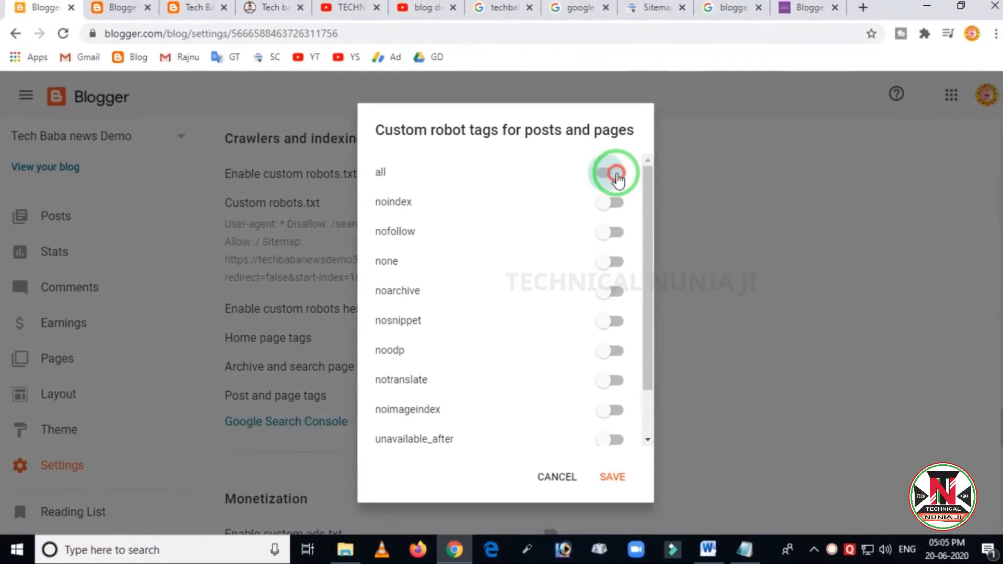
left_click(627, 354)
left_click(612, 323)
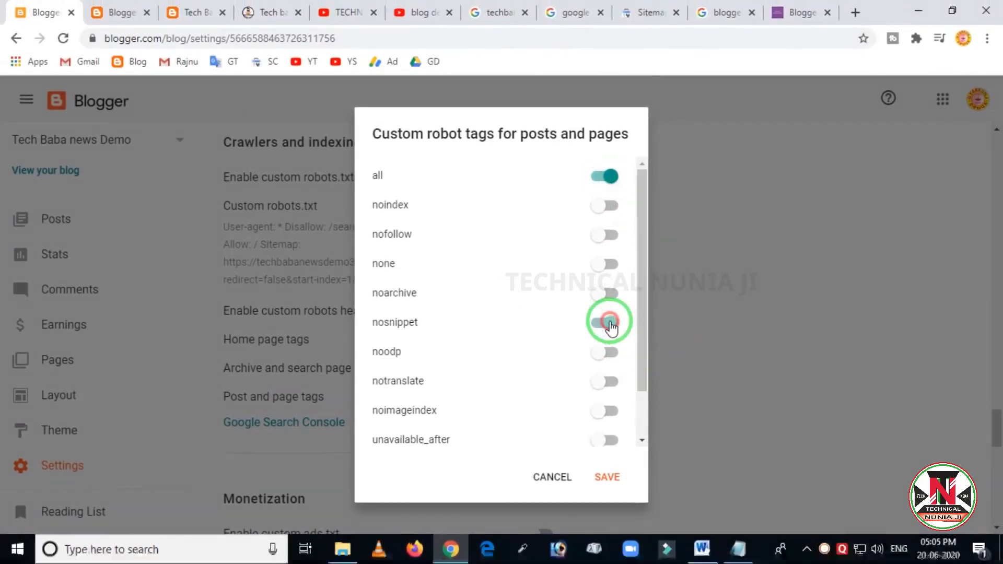
left_click(603, 321)
left_click(611, 353)
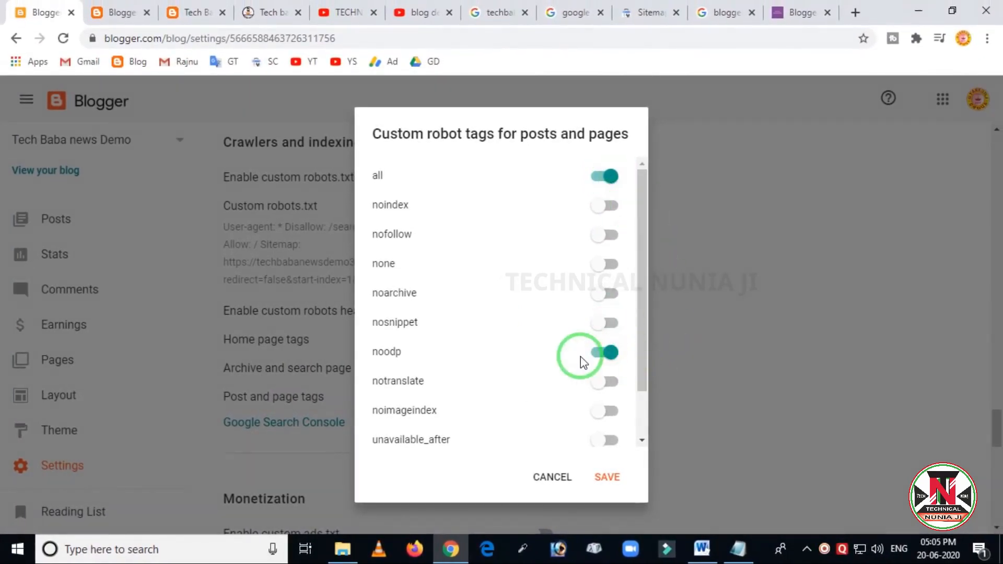
left_click(601, 480)
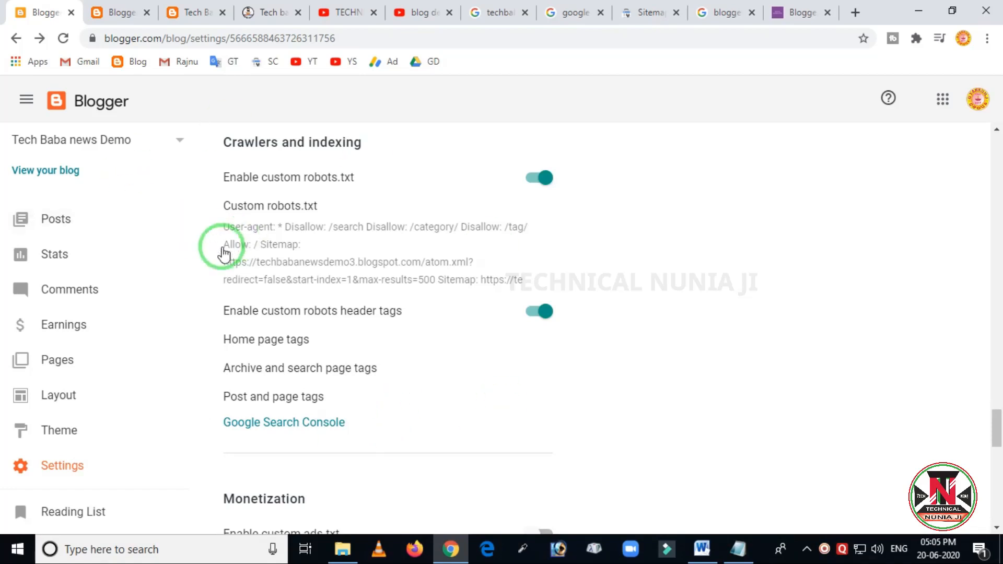
- Open the demo blog's newest post, Corona Virus Update, on the live site and copy its URL
left_click(63, 219)
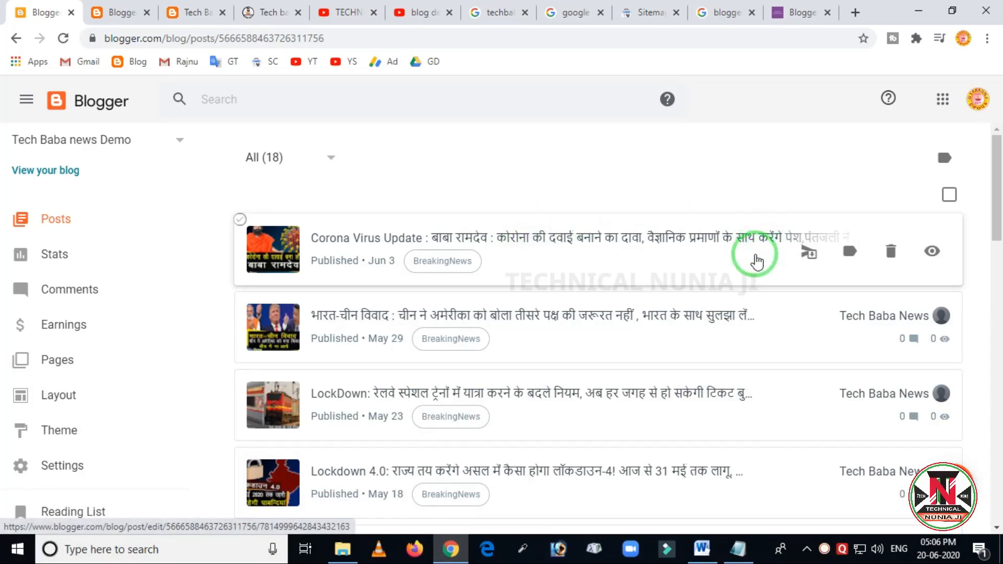
left_click(936, 254)
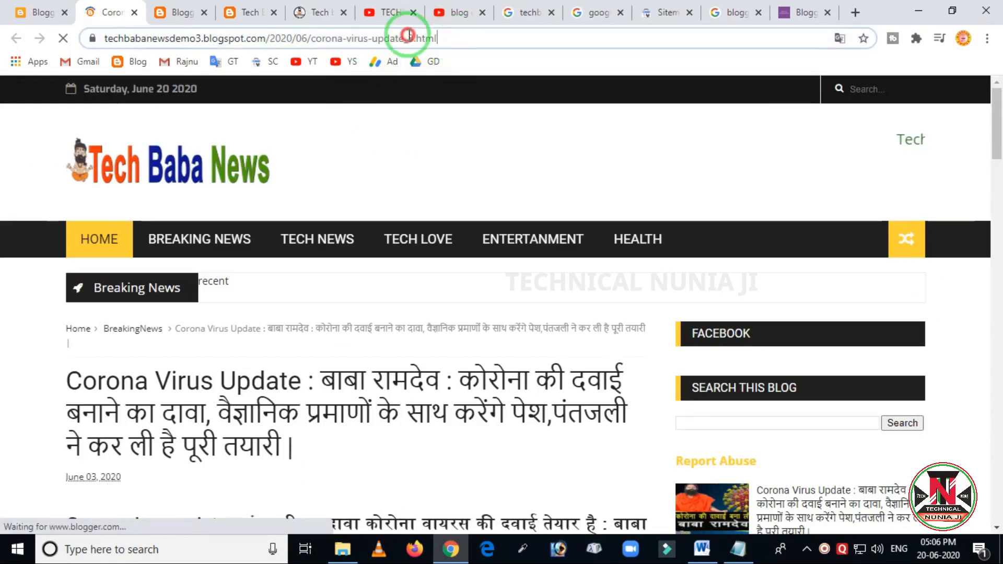
left_click(79, 38)
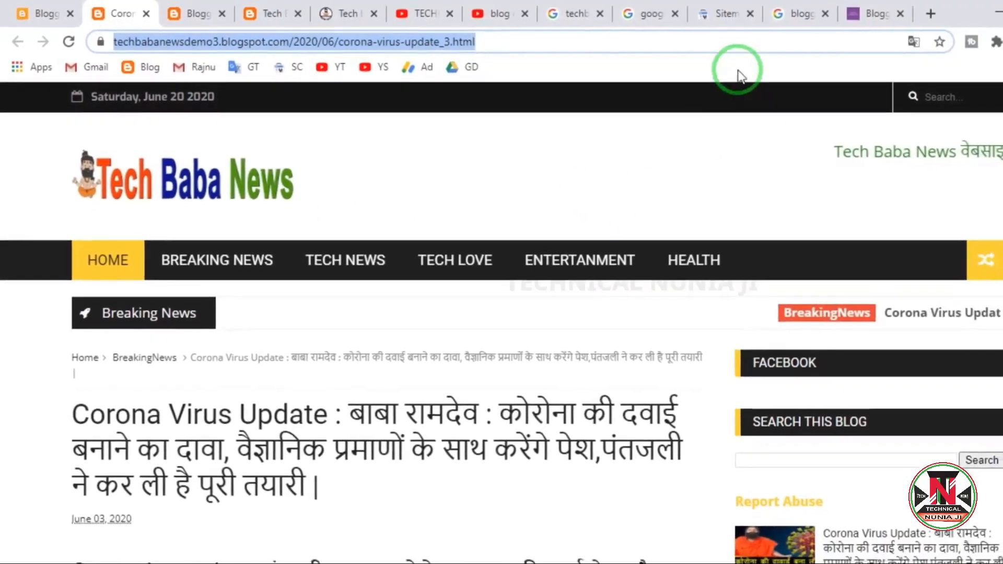
left_click(728, 13)
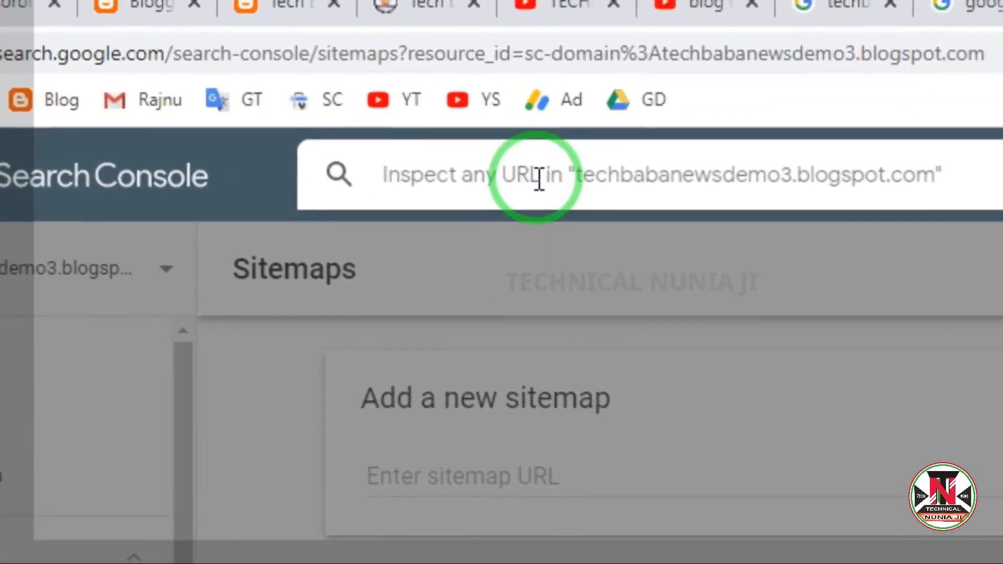
left_click(541, 178)
key("ctrl+v")
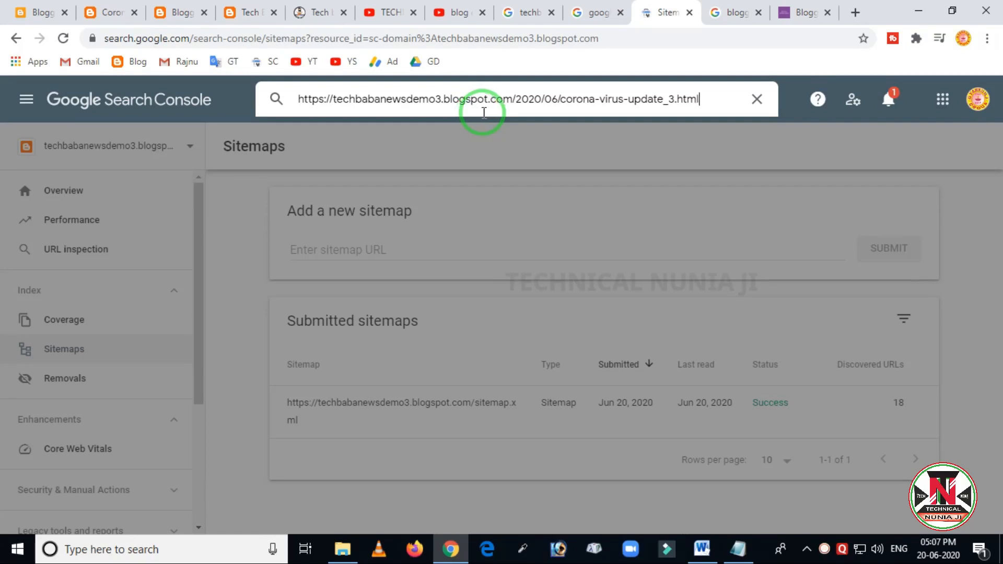
key("Return")
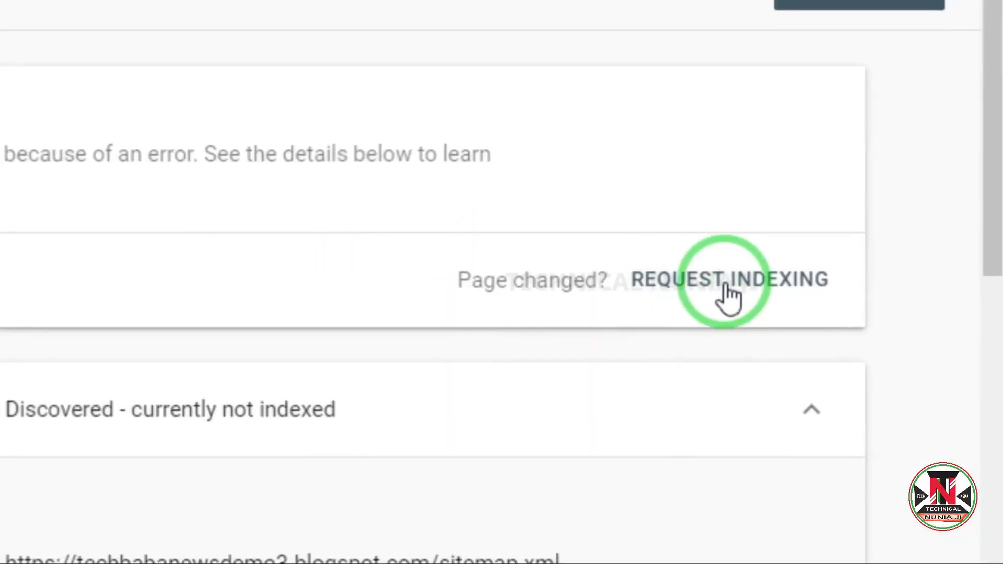
- Request indexing for the inspected post URL, completing the image check for mountains or hills
left_click(689, 282)
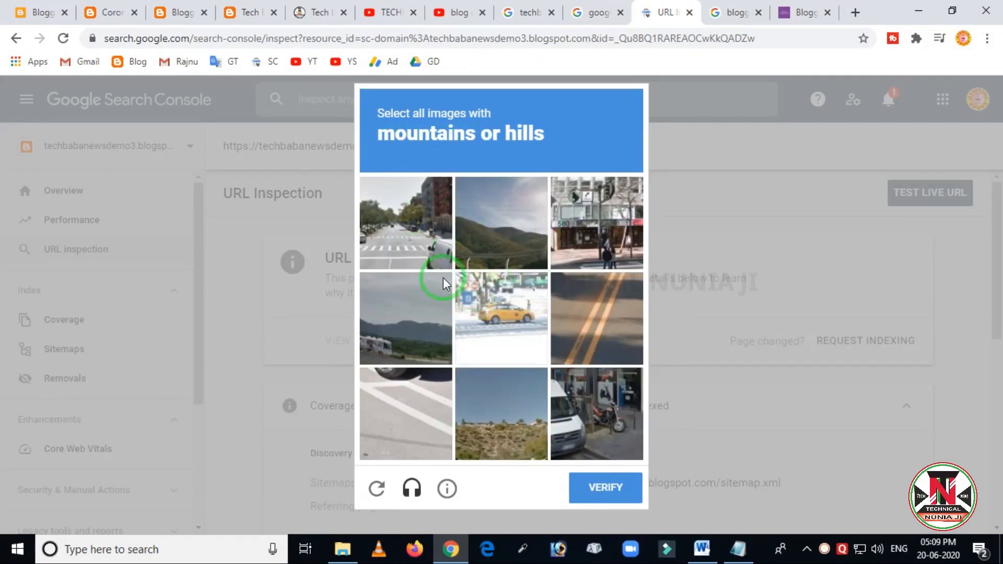
left_click(480, 226)
left_click(416, 309)
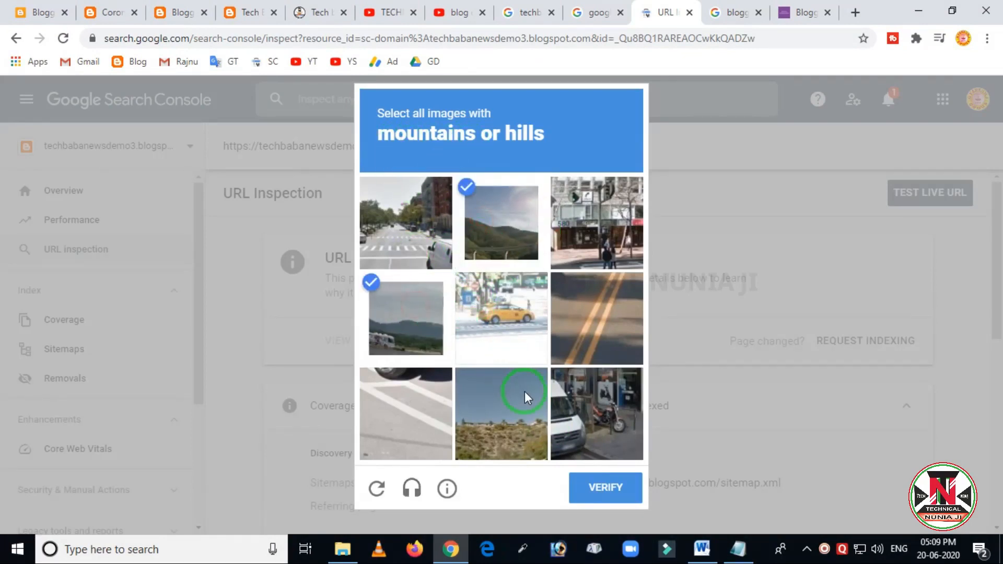
left_click(520, 391)
left_click(581, 475)
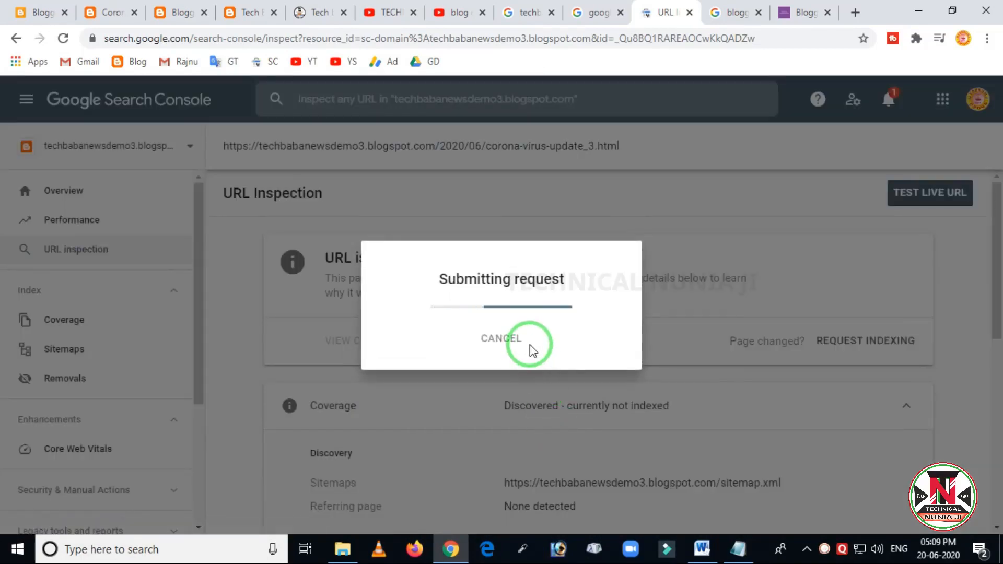
left_click(706, 362)
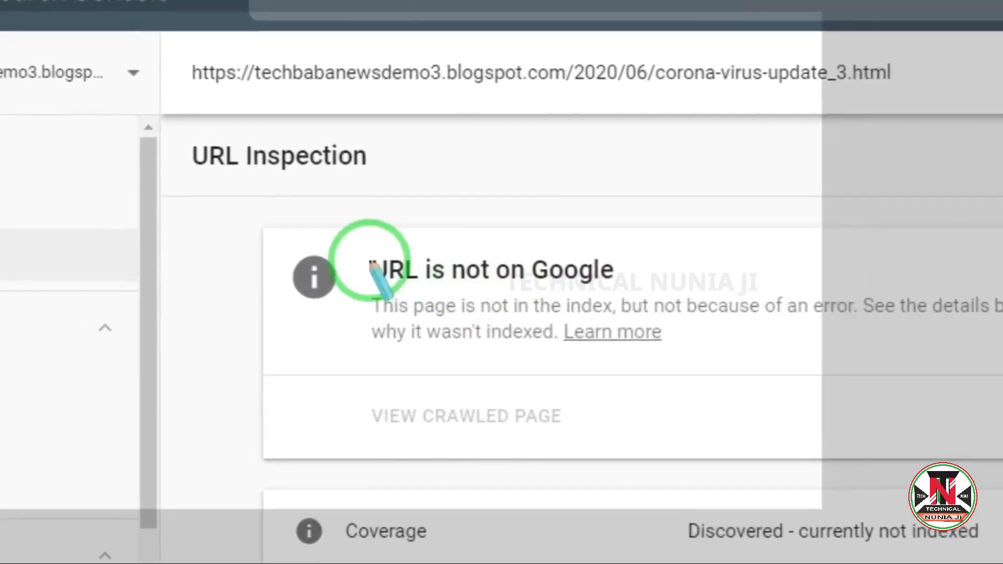
- Review the post URL's index status and indexing request, and run a live test of the URL
left_click_drag(340, 222, 643, 328)
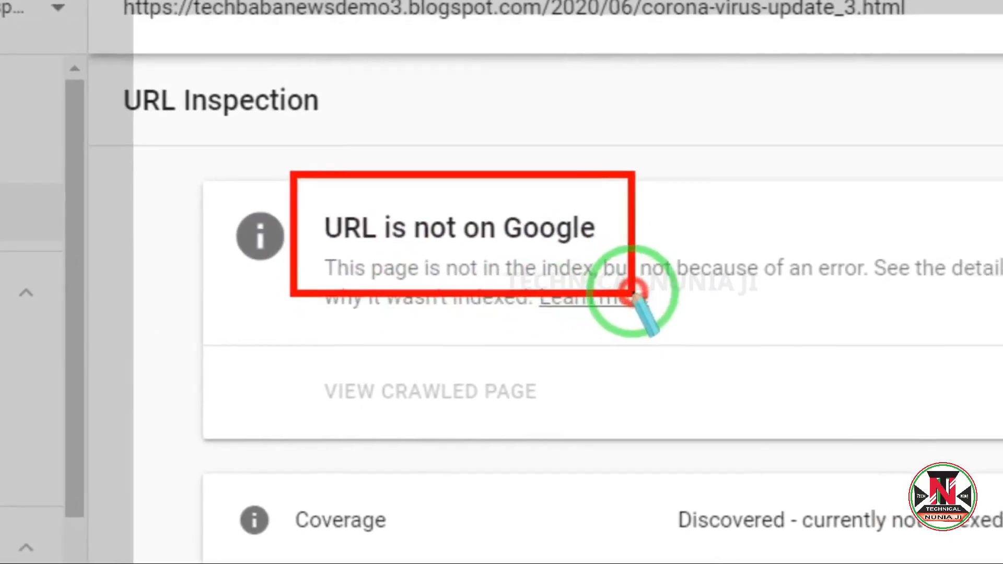
right_click(640, 274)
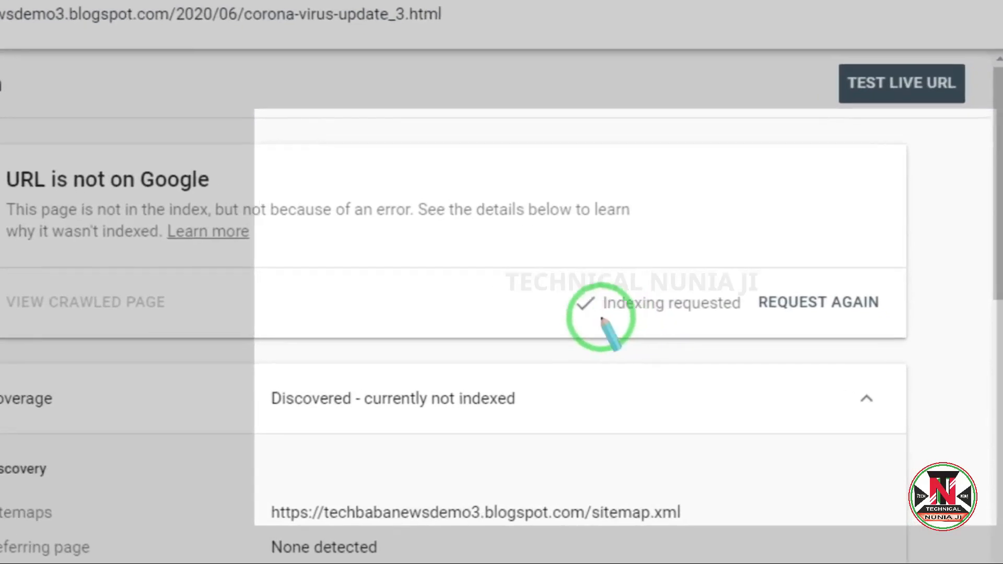
mouse_move(692, 306)
left_mouse_down()
mouse_move(692, 325)
mouse_move(747, 370)
left_mouse_up()
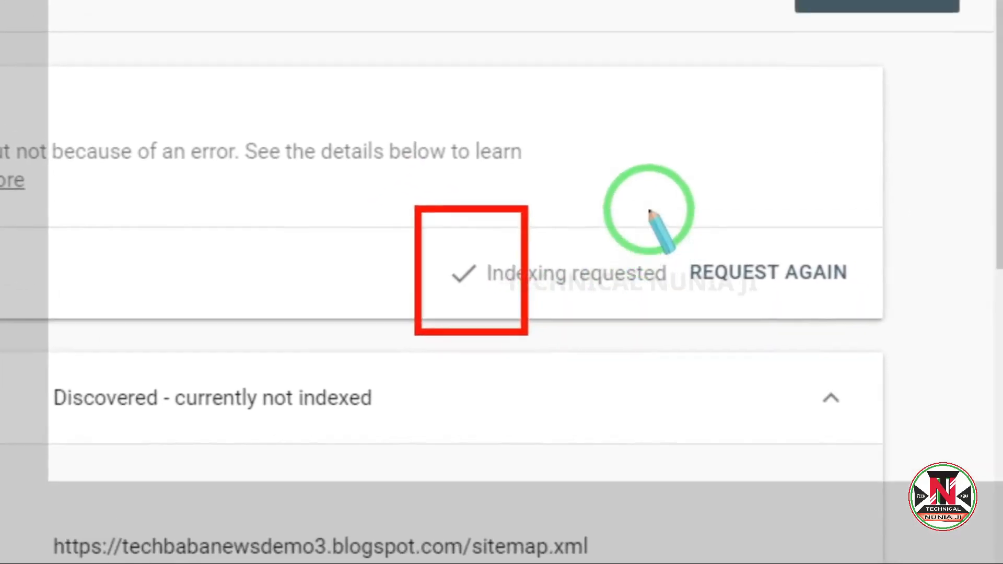
mouse_move(693, 197)
left_mouse_down()
mouse_move(868, 361)
mouse_move(846, 365)
left_mouse_up()
right_click(785, 332)
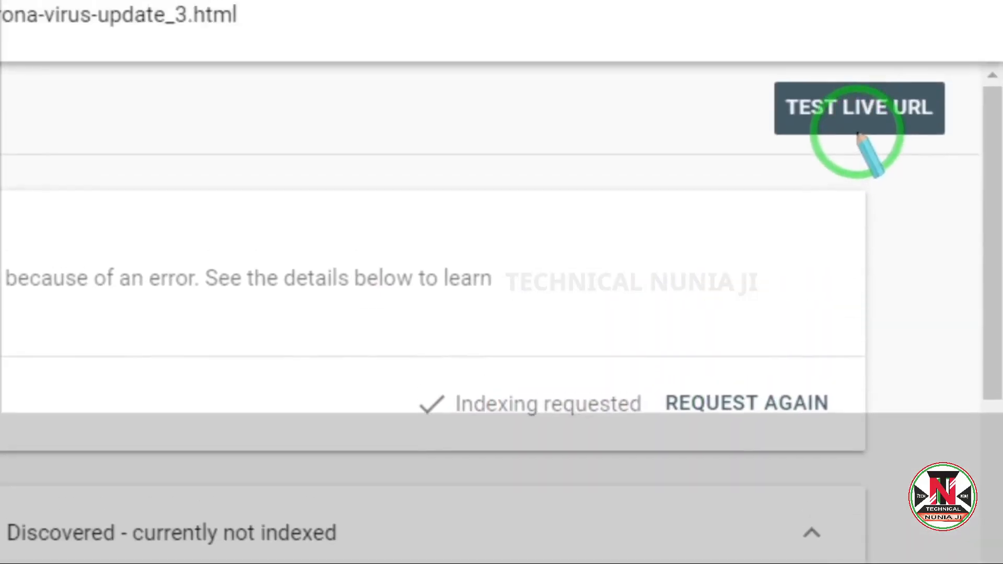
left_click(849, 119)
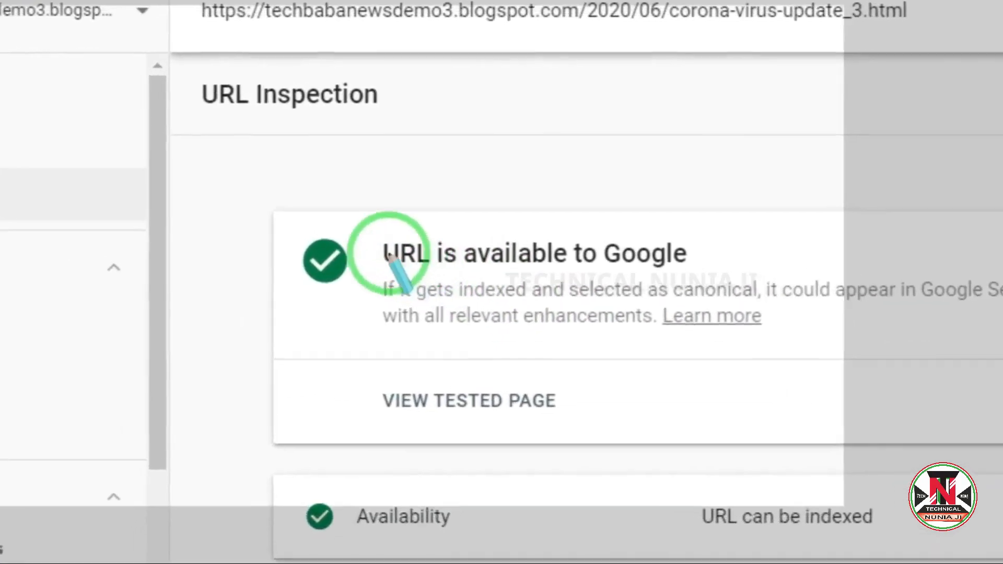
mouse_move(341, 194)
left_mouse_down()
mouse_move(420, 304)
mouse_move(589, 320)
mouse_move(716, 314)
mouse_move(718, 300)
left_mouse_up()
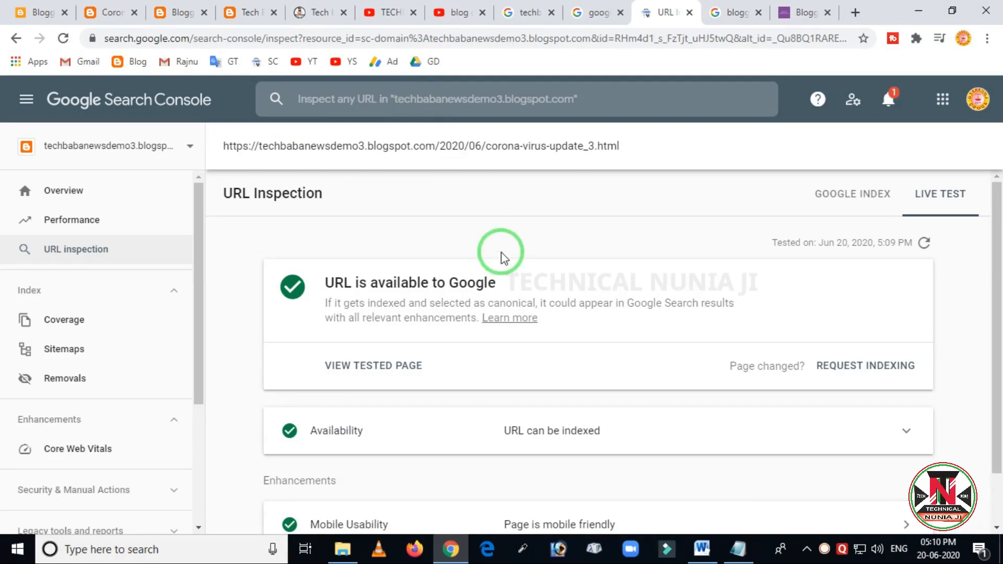
- Open the Corona Virus Update post in the Blogger editor and read through its content
left_click(35, 13)
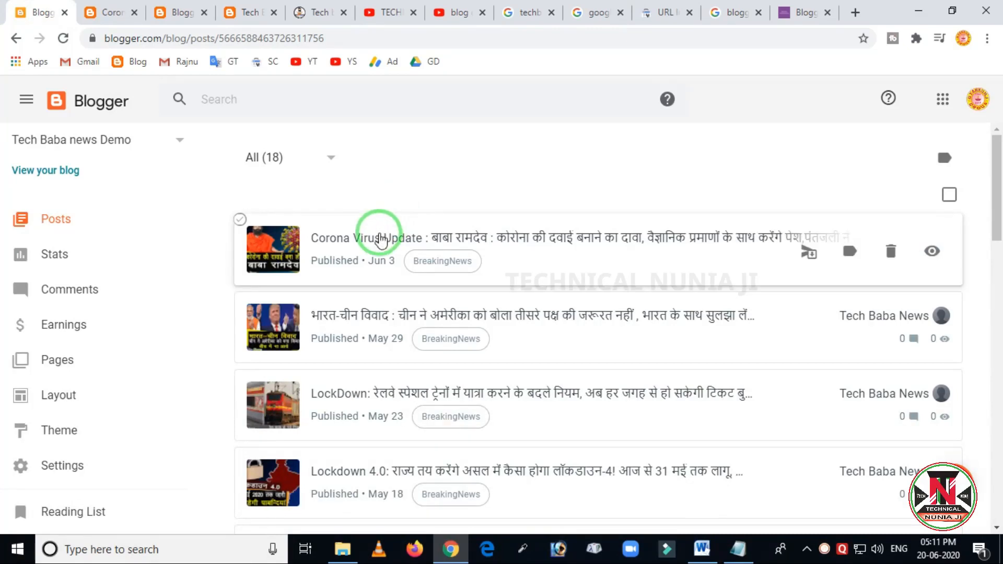
left_click(461, 239)
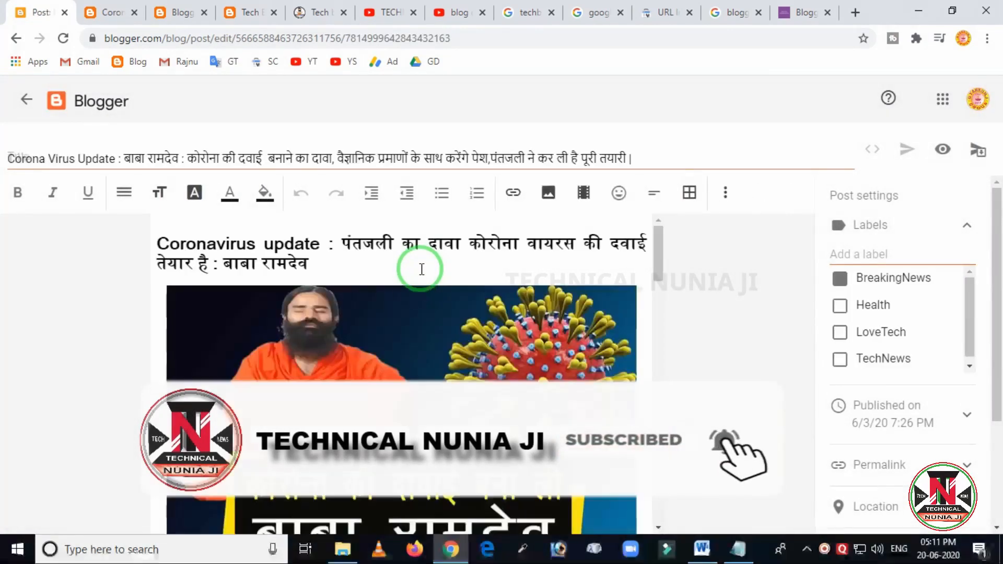
scroll(419, 282, "down", 6)
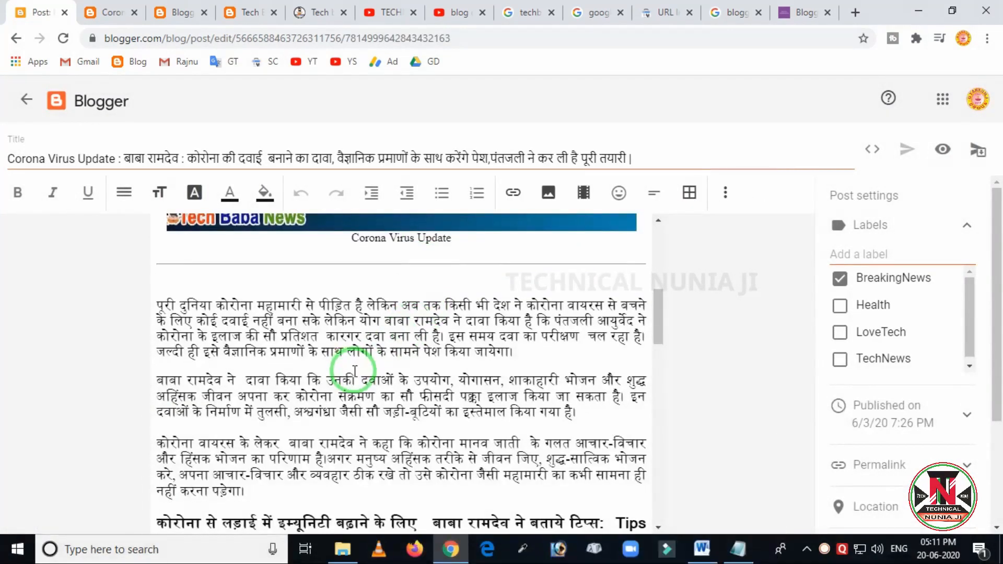
scroll(356, 372, "up", 5)
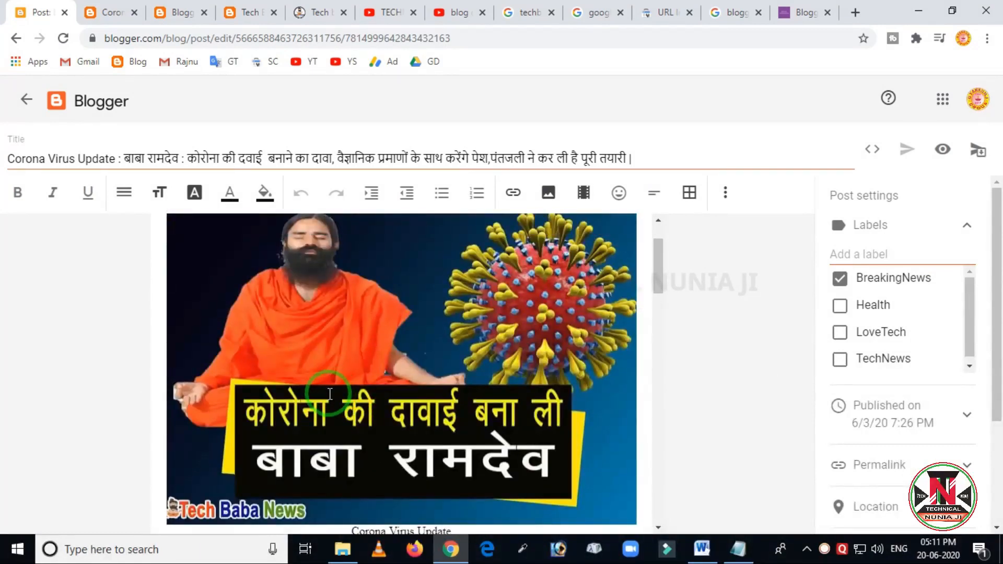
scroll(330, 394, "down", 5)
scroll(330, 393, "down", 4)
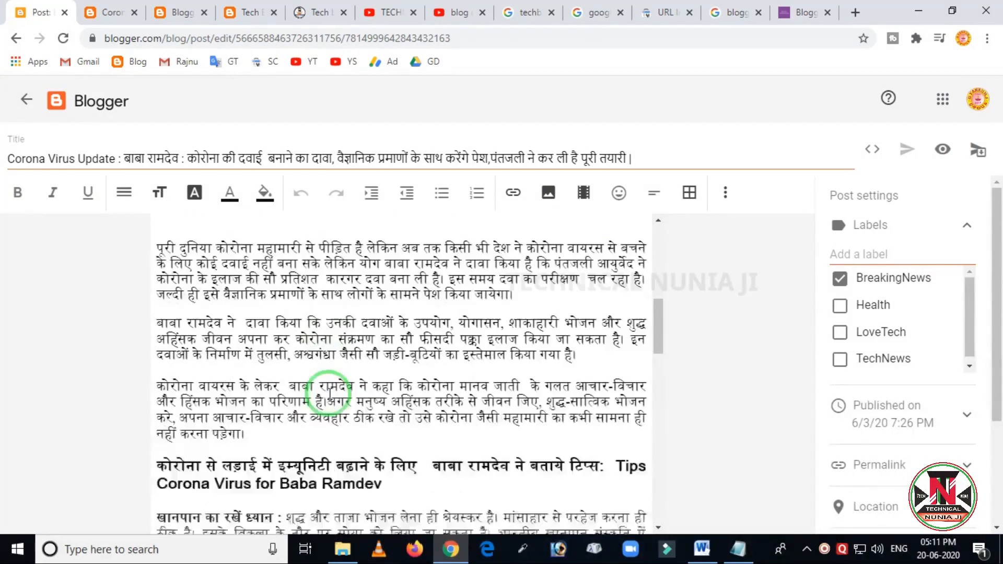
scroll(331, 393, "down", 4)
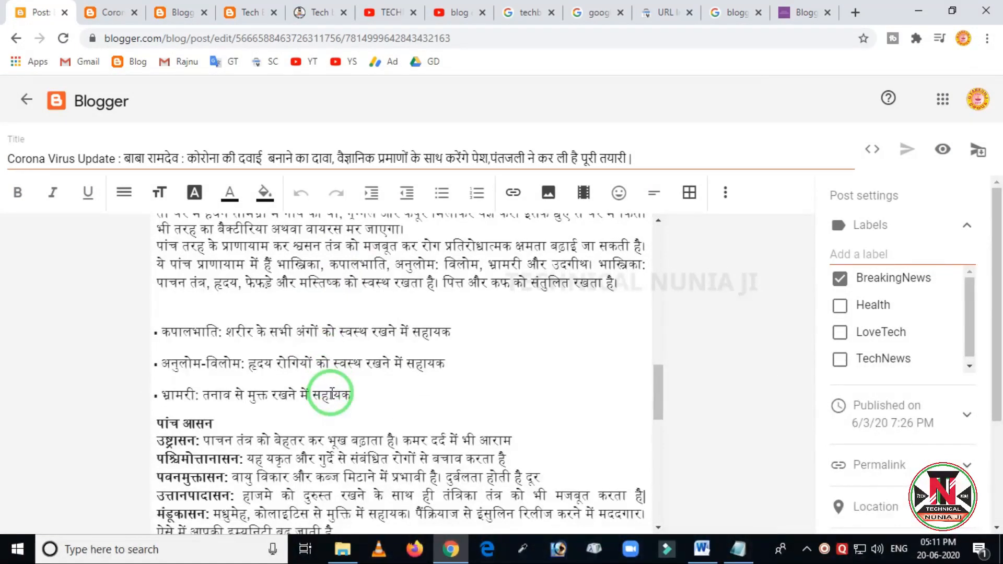
scroll(336, 388, "down", 3)
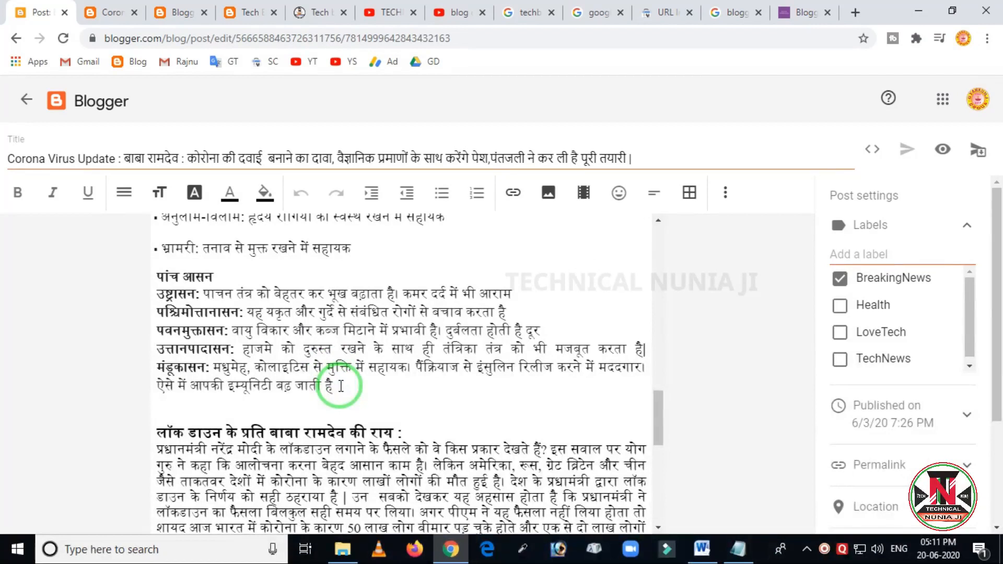
scroll(337, 390, "down", 8)
scroll(337, 391, "up", 6)
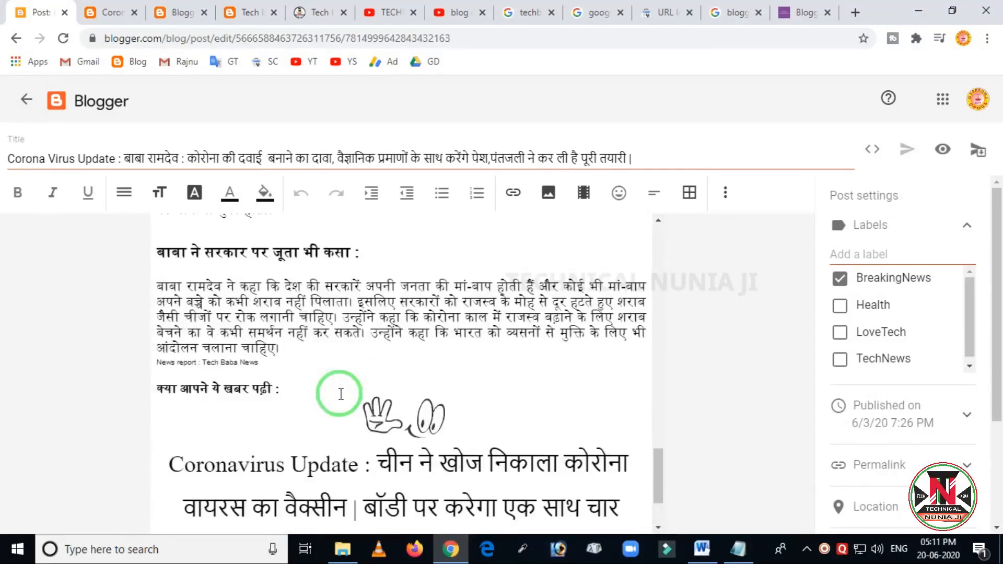
scroll(338, 397, "up", 4)
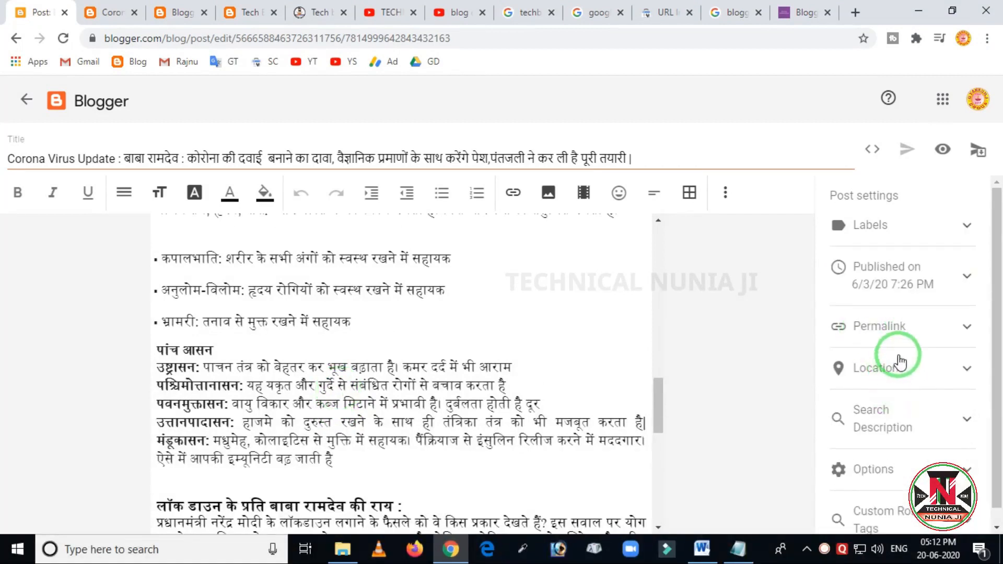
- Enter the post's search description "corona new update, corona latest news in hindi, coronavirus new udpate in hindi, techbabanews, tech baba news"
left_click_drag(998, 307, 1002, 267)
left_click_drag(1000, 183, 991, 320)
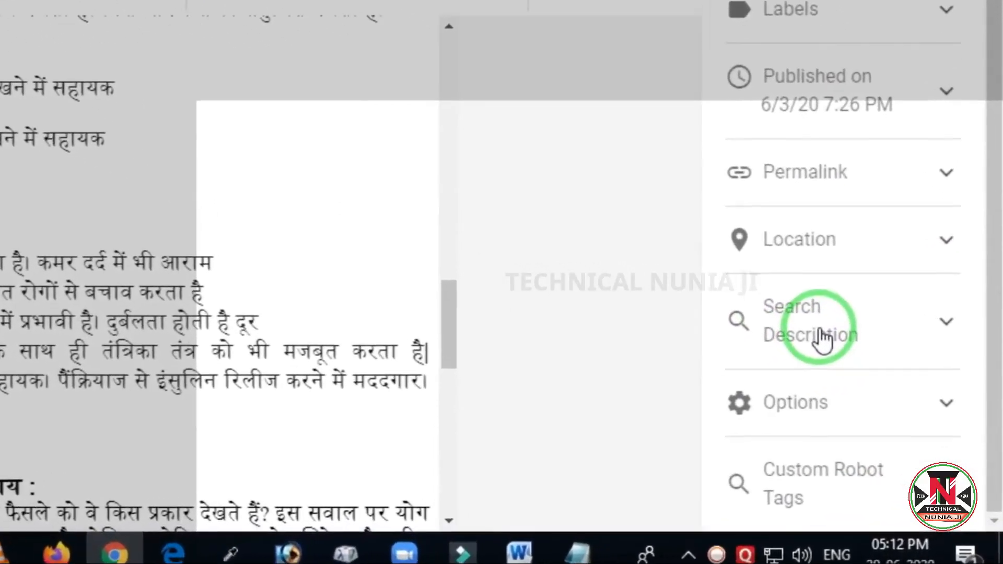
left_click(888, 409)
left_click(708, 354)
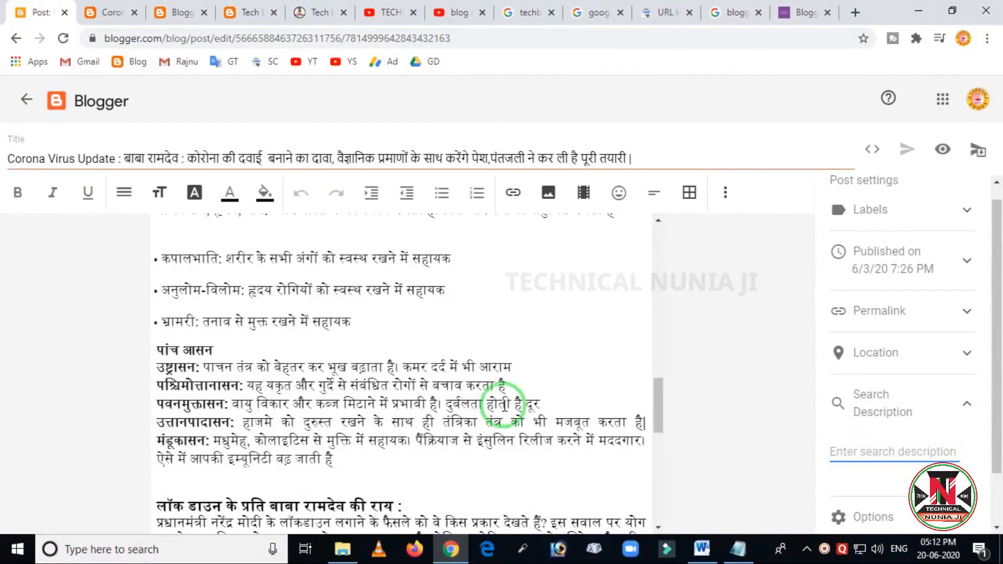
scroll(242, 349, "up", 15)
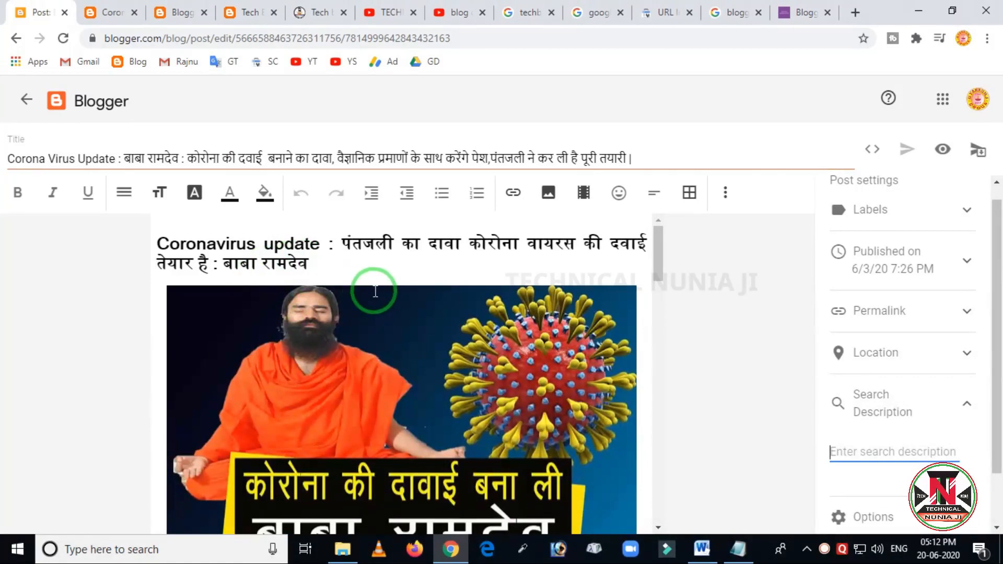
scroll(822, 344, "down", 2)
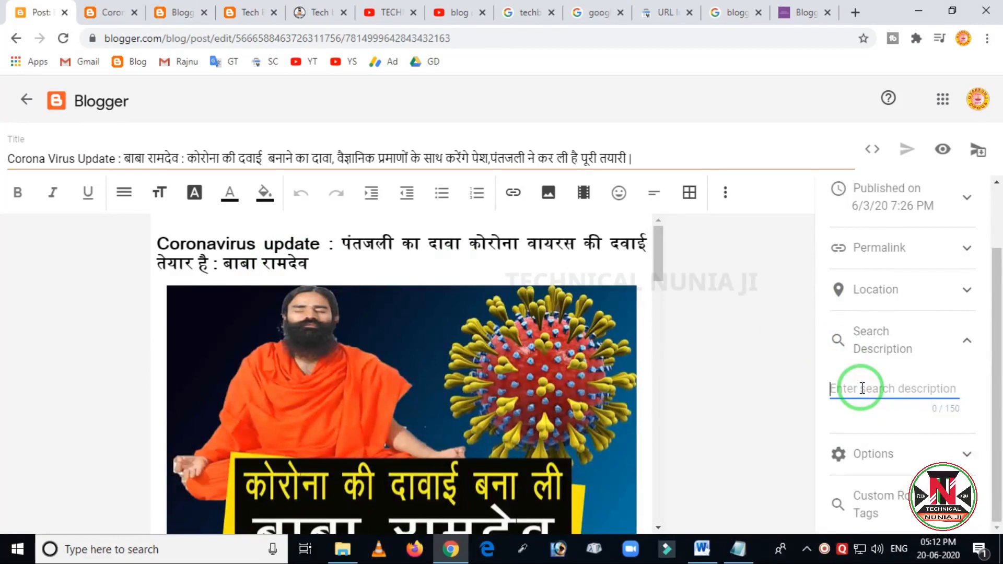
key("ctrl+v")
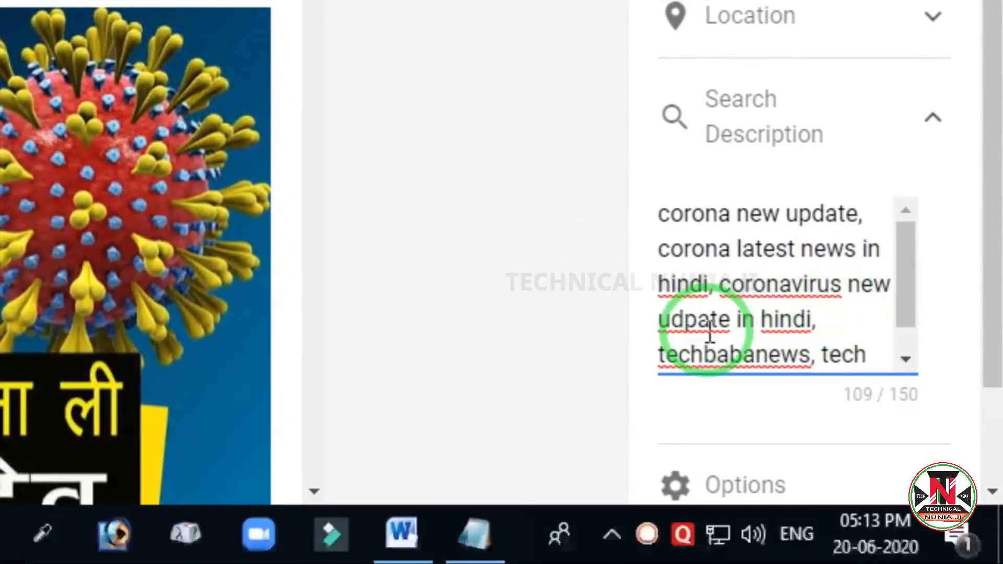
scroll(788, 345, "down", 1)
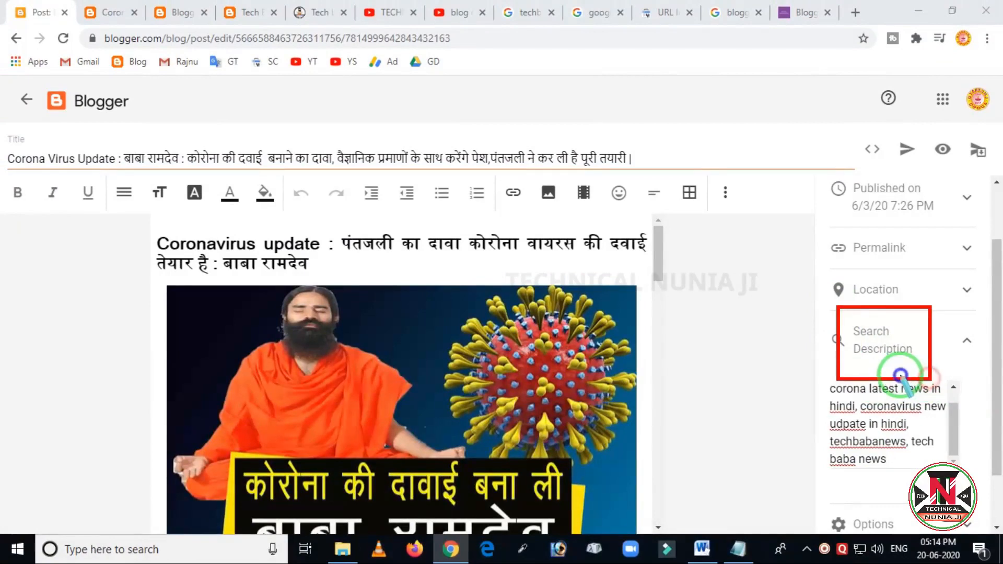
key("Escape")
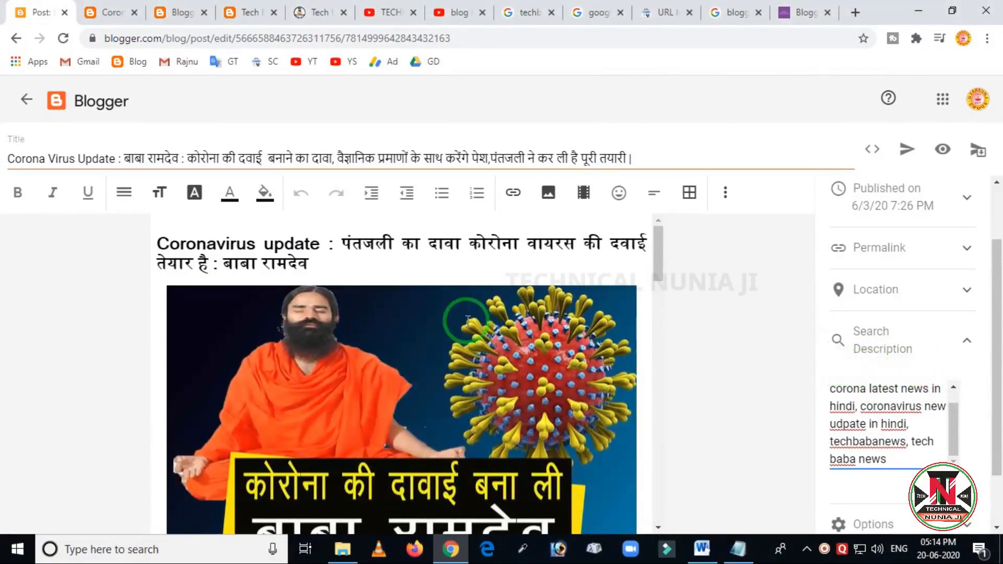
- Leave the post editor without updating the post and open the demo blog's settings
scroll(469, 321, "down", 10)
scroll(439, 347, "up", 10)
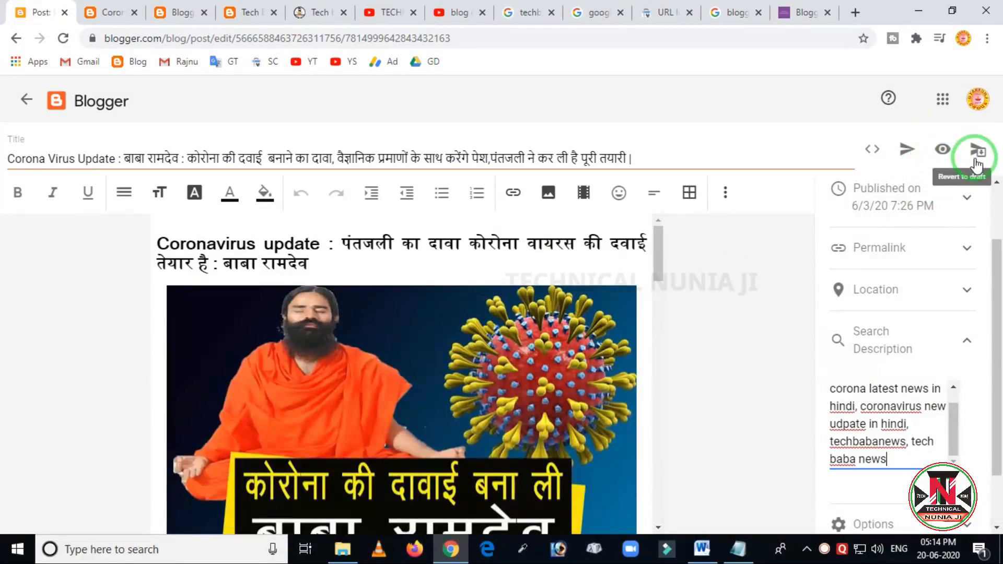
left_click(25, 100)
left_click(583, 127)
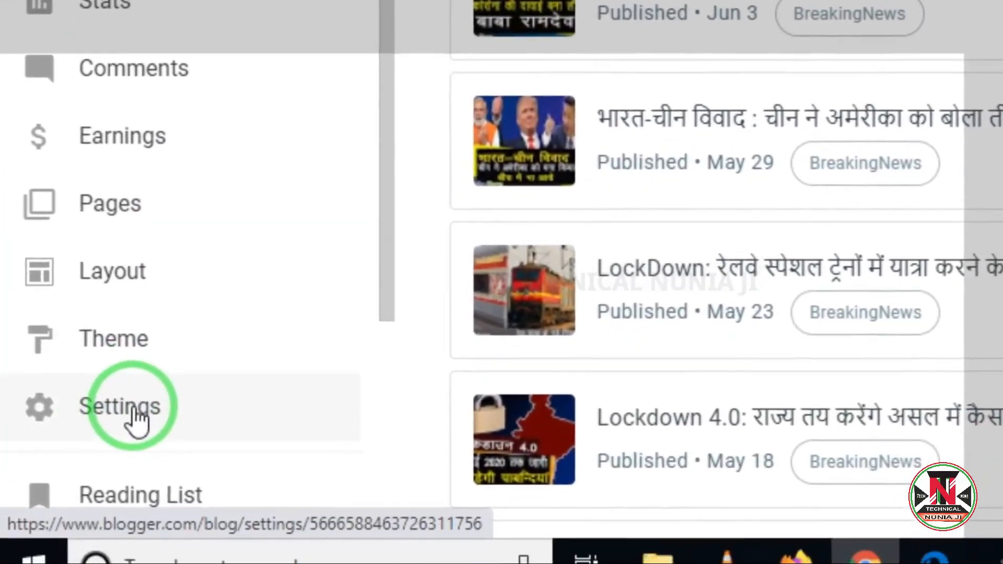
left_click(131, 469)
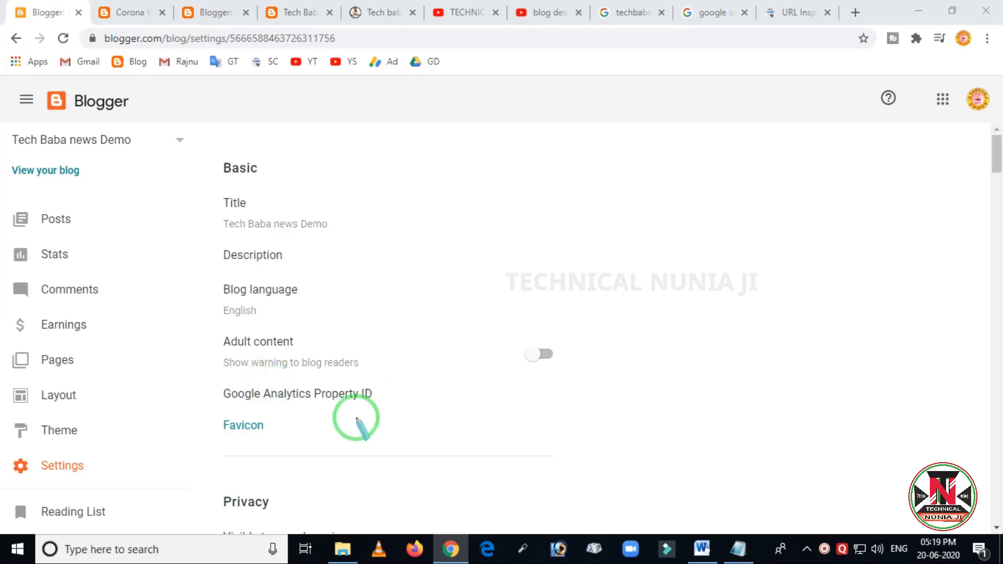
mouse_move(194, 324)
left_mouse_down()
mouse_move(226, 432)
mouse_move(421, 453)
left_mouse_up()
right_click(428, 429)
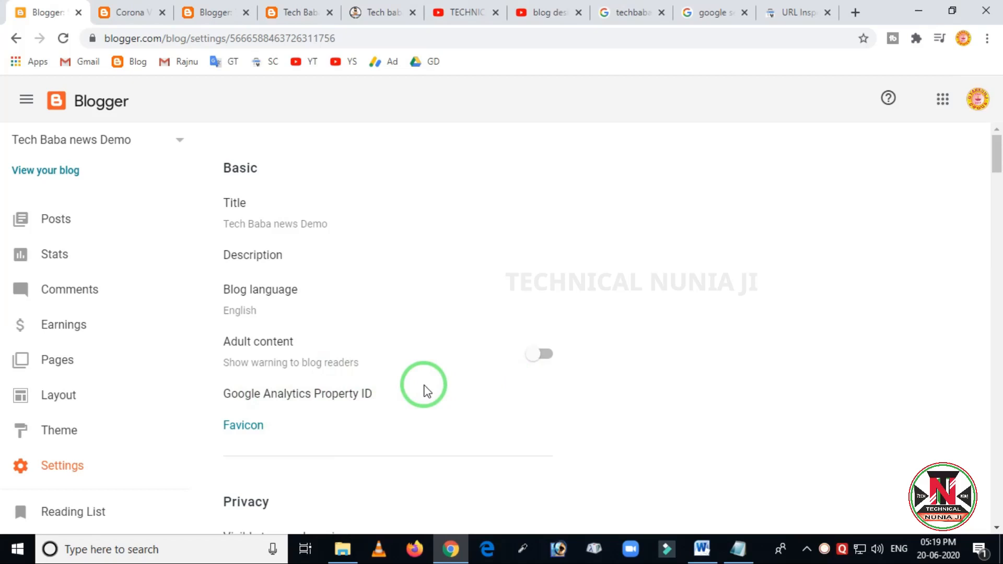
mouse_move(199, 141)
left_mouse_down()
mouse_move(198, 235)
mouse_move(405, 487)
mouse_move(528, 481)
left_mouse_up()
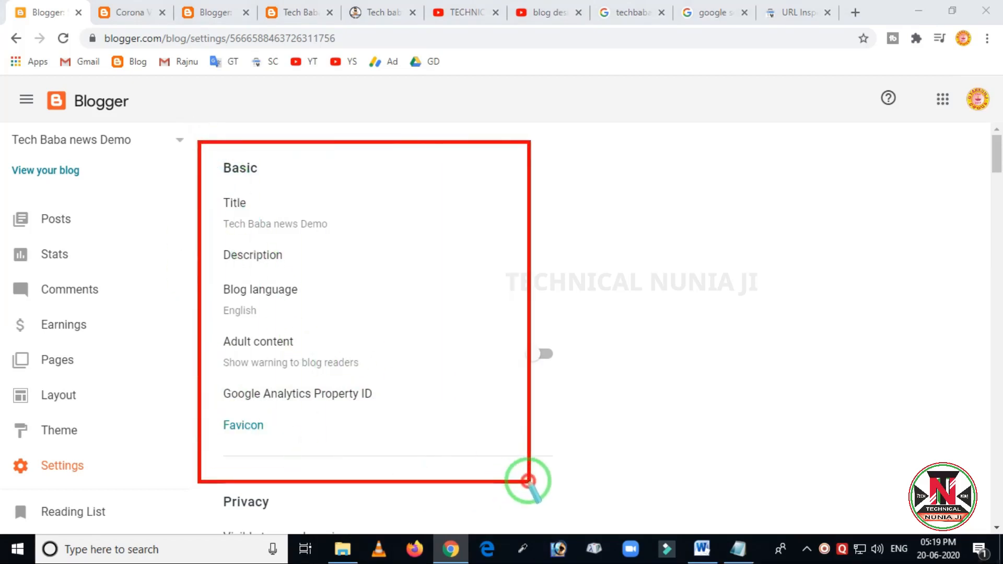
right_click(418, 427)
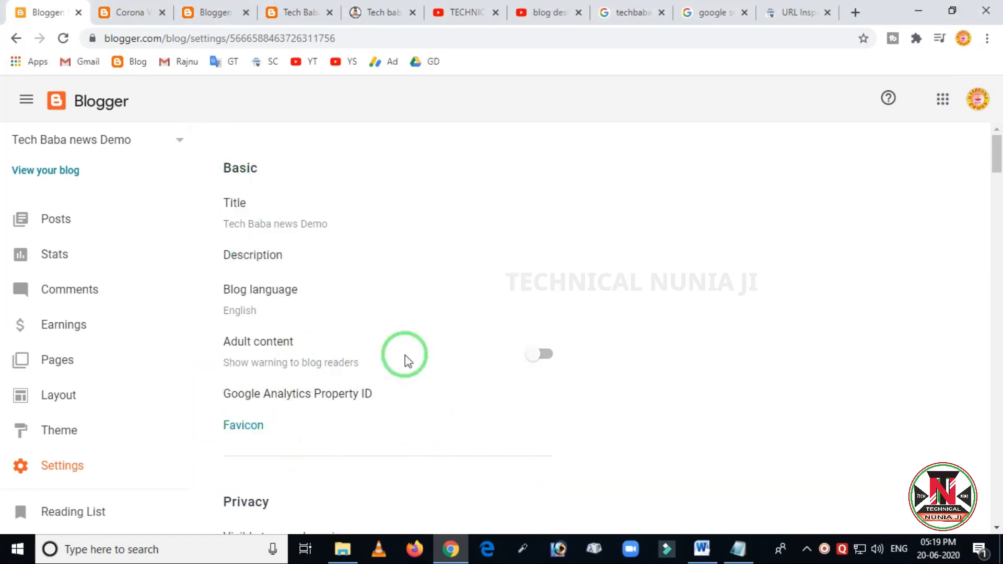
- Examine the Analytics Web Property ID setting in the existing Tech Baba News blog's other settings
left_click(214, 21)
scroll(104, 235, "up", 3)
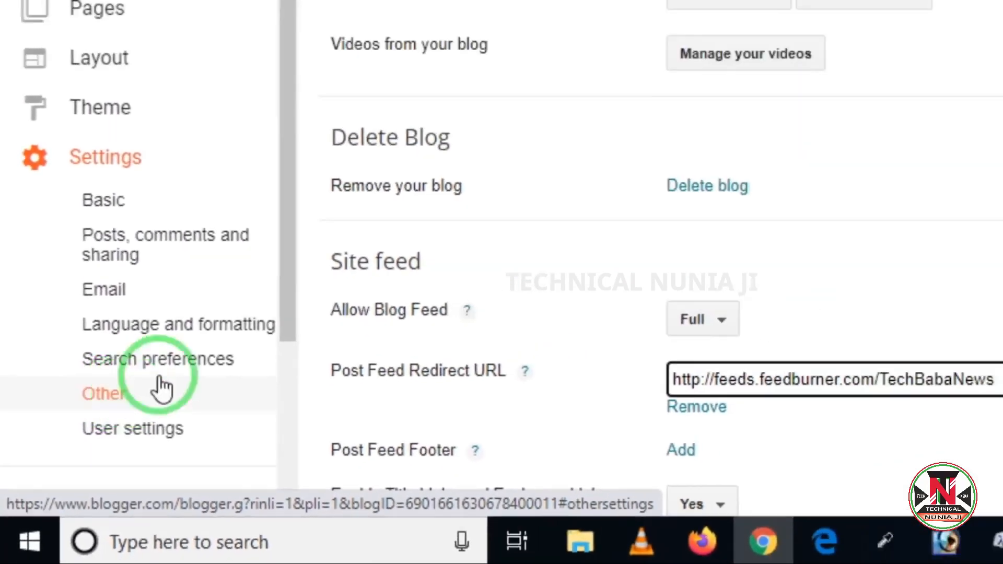
scroll(491, 206, "down", 4)
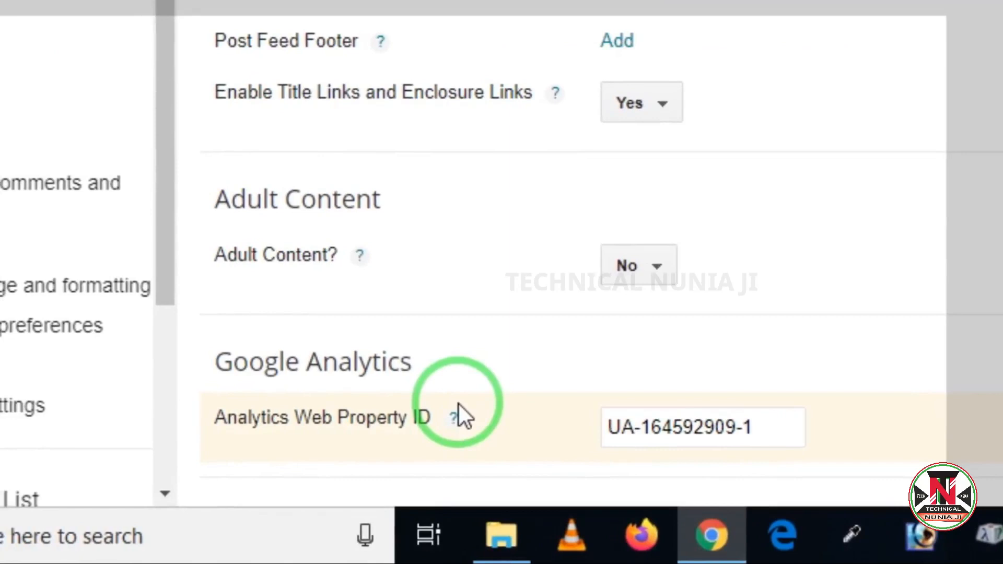
key("ctrl+alt+d")
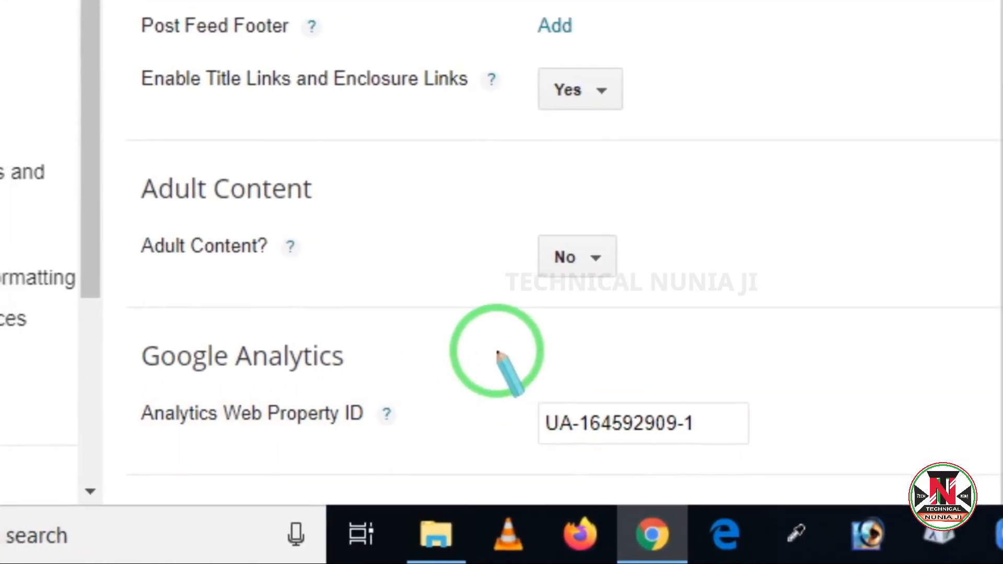
left_click_drag(558, 356, 630, 482)
left_click_drag(564, 482, 785, 482)
right_click(751, 434)
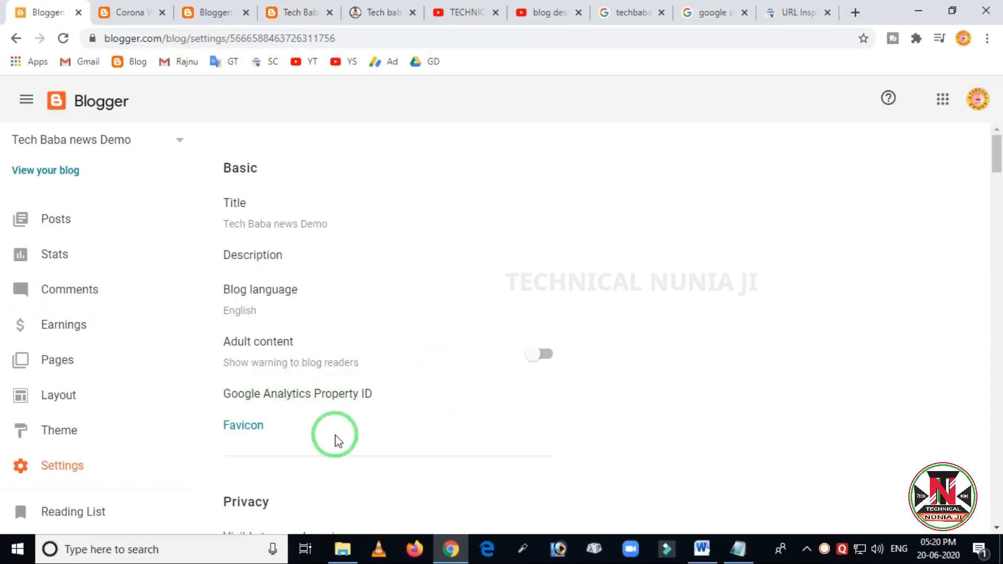
- Open the demo blog's Google Analytics Property ID for editing, and open Google Analytics in a new tab through a search for "google analytics"
left_click(306, 401)
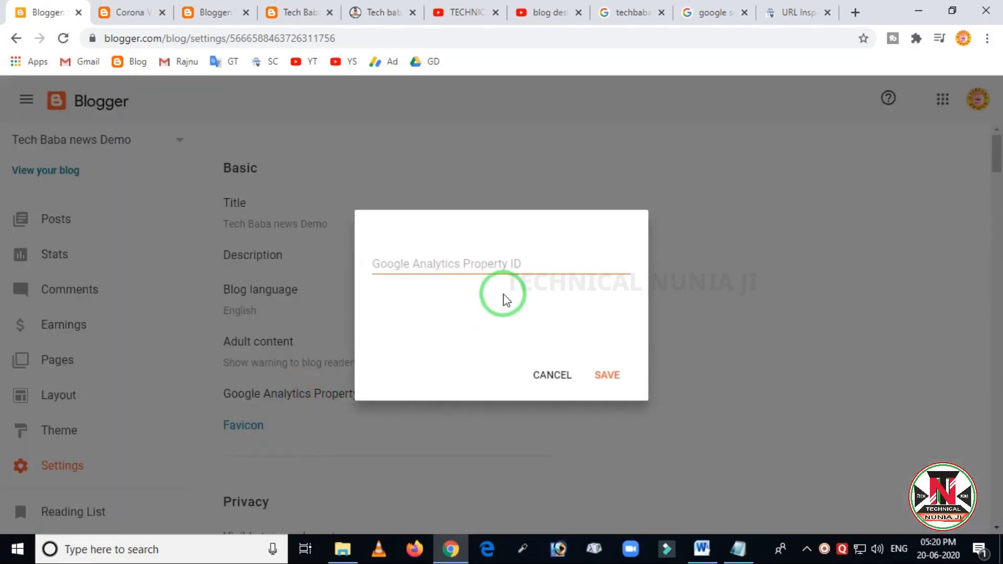
left_click(482, 261)
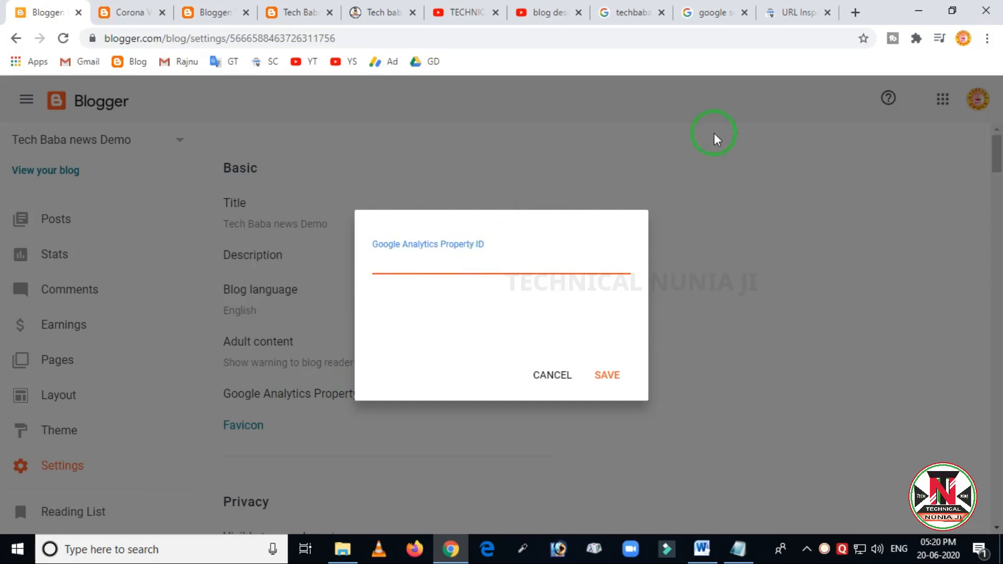
left_click(854, 15)
left_click(325, 42)
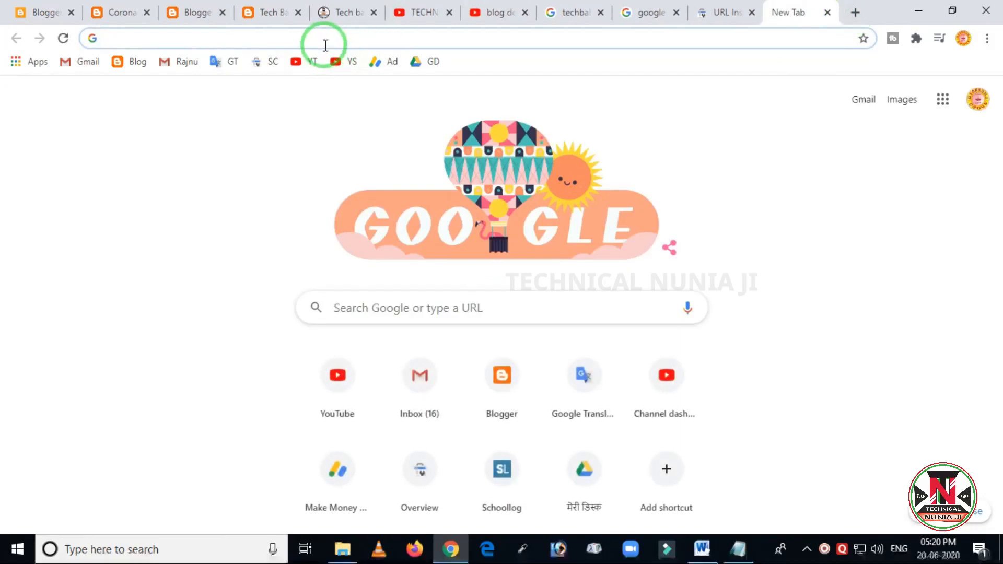
type("go")
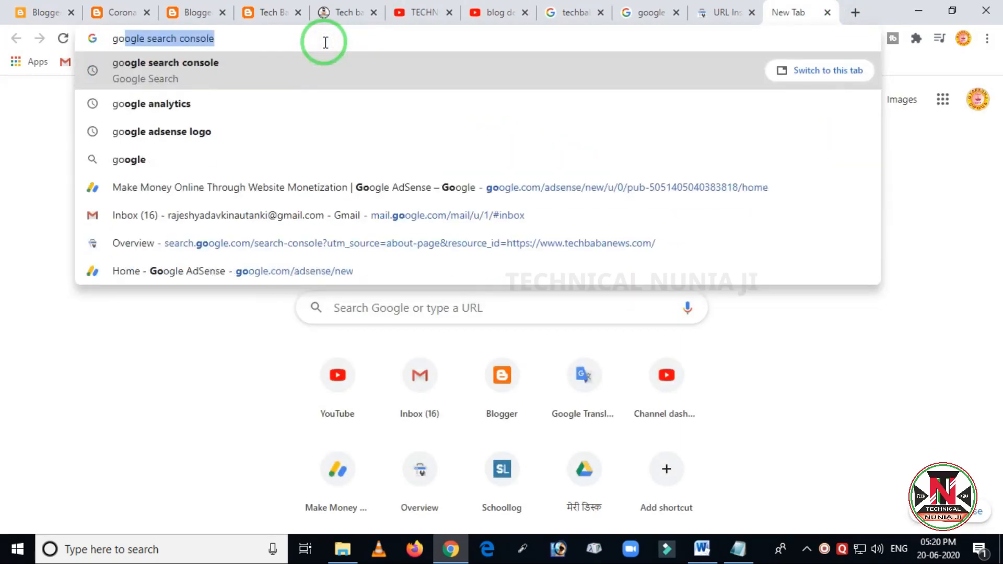
type("ogle")
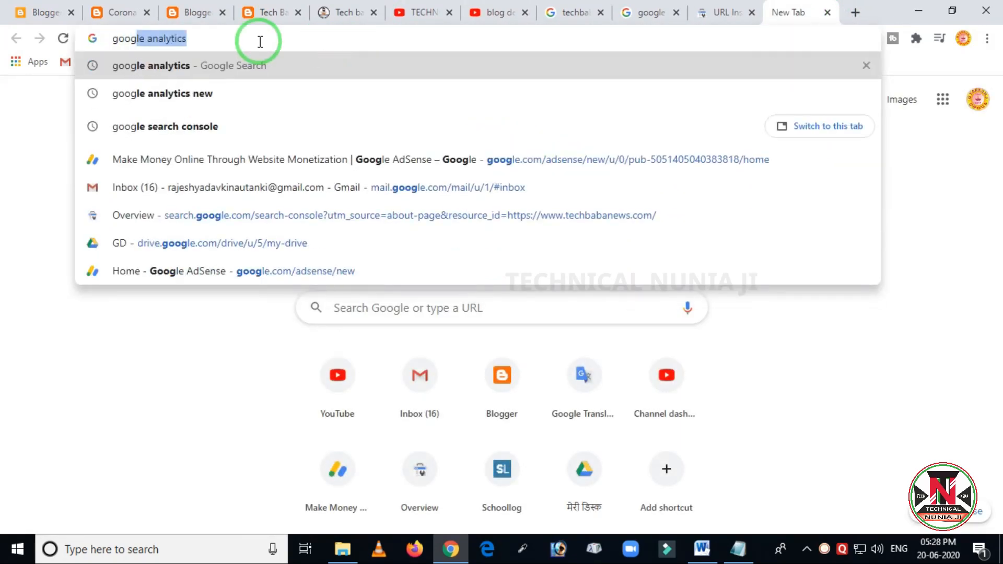
left_click(261, 42)
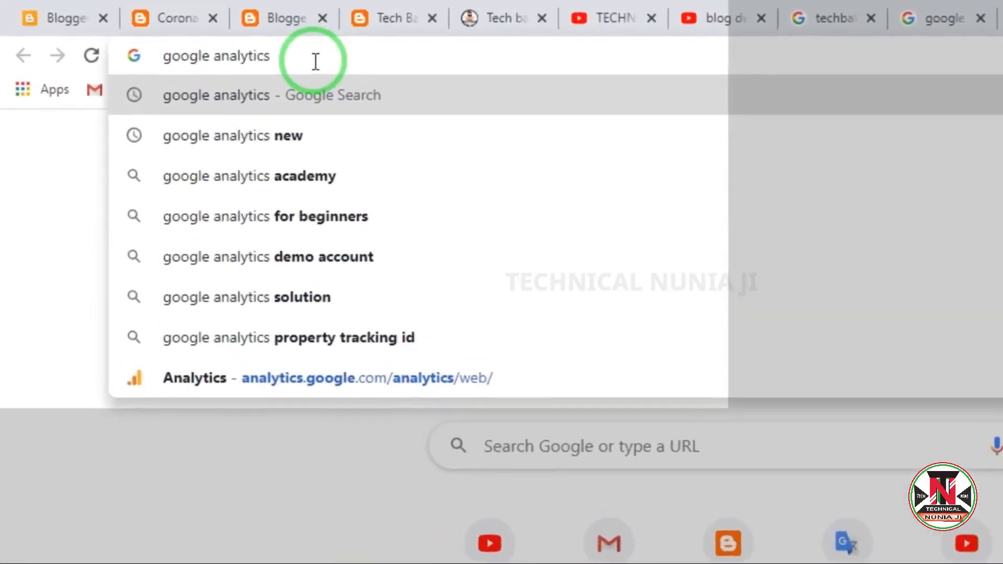
key("Return")
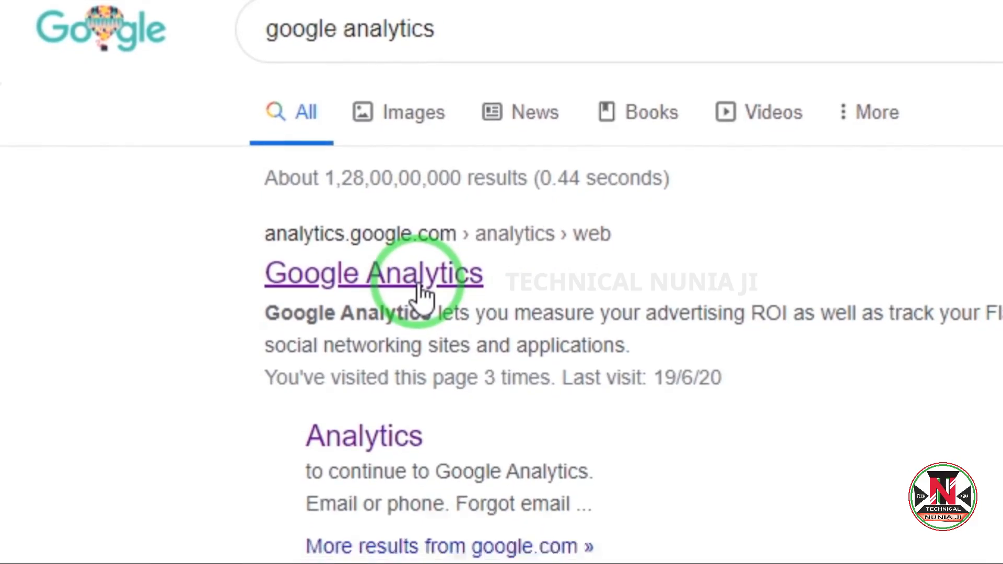
left_click(391, 282)
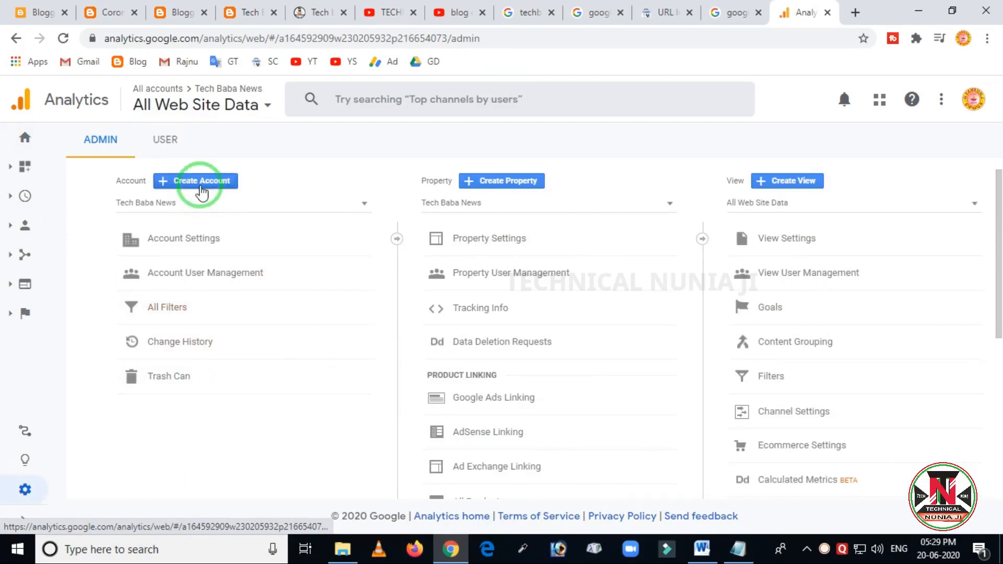
- Start a new Analytics account named "Tech demo1" with the recommended data sharing options and continue to the measurement choice
left_click(203, 195)
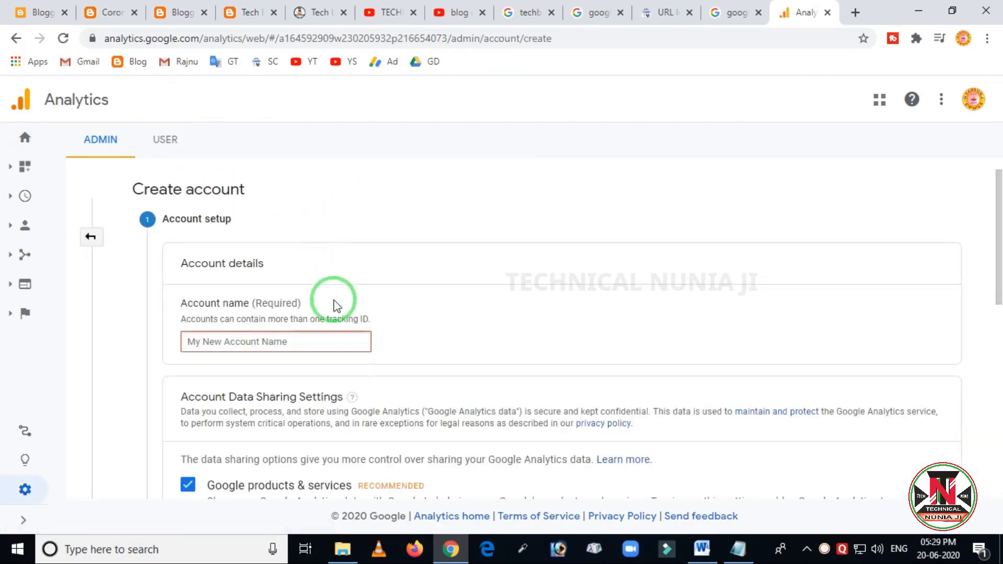
scroll(340, 318, "down", 8)
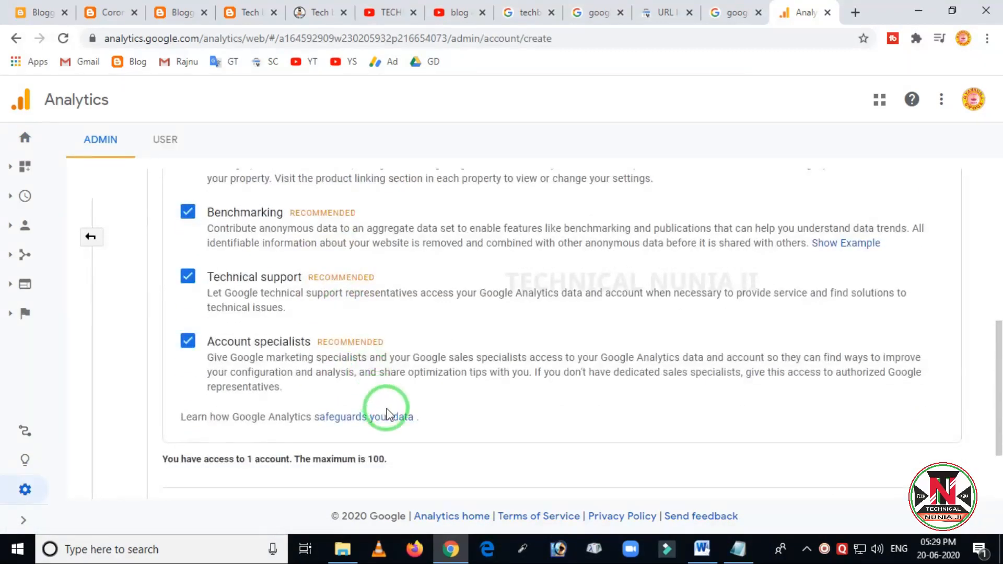
scroll(387, 412, "up", 10)
left_click(248, 345)
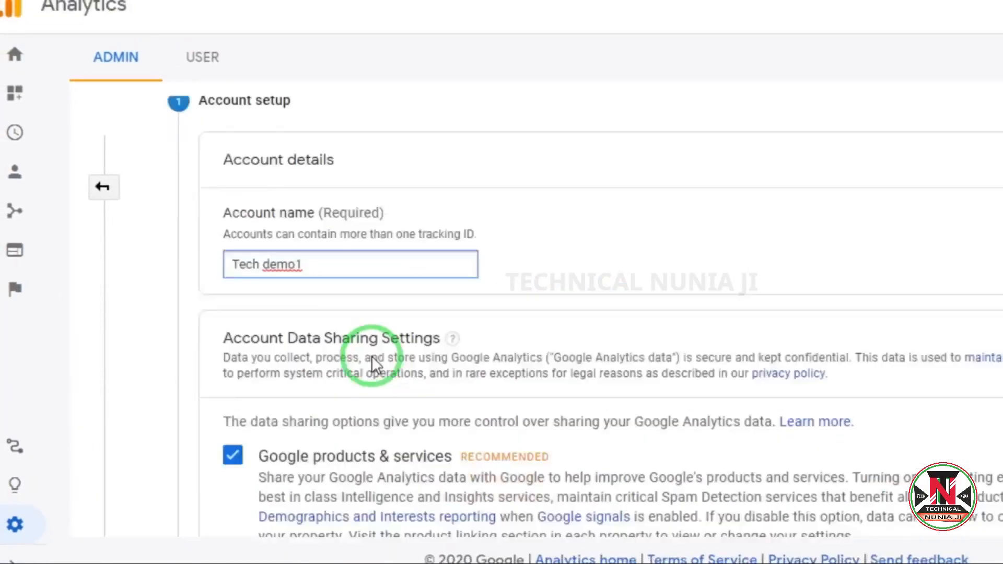
scroll(370, 359, "down", 7)
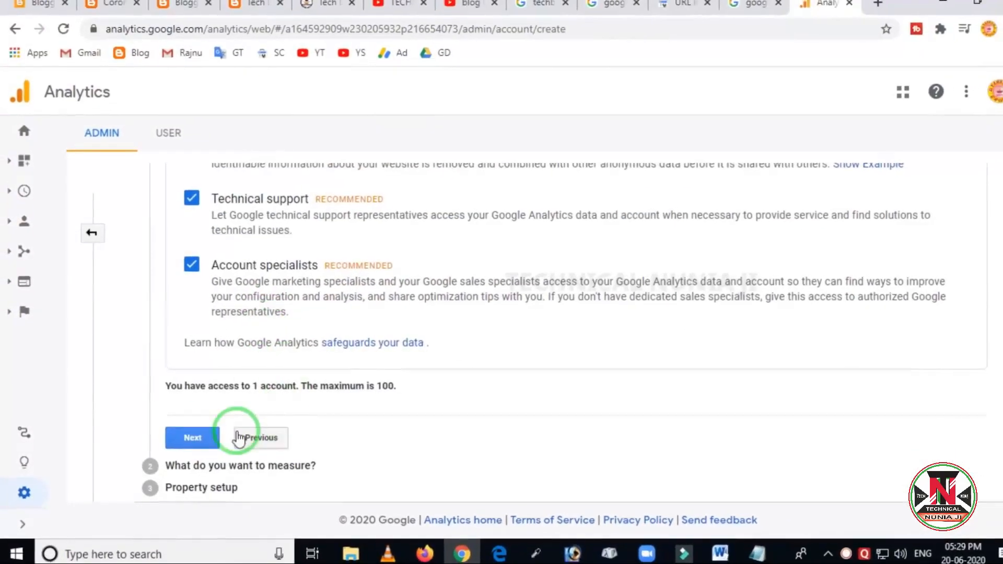
left_click(212, 438)
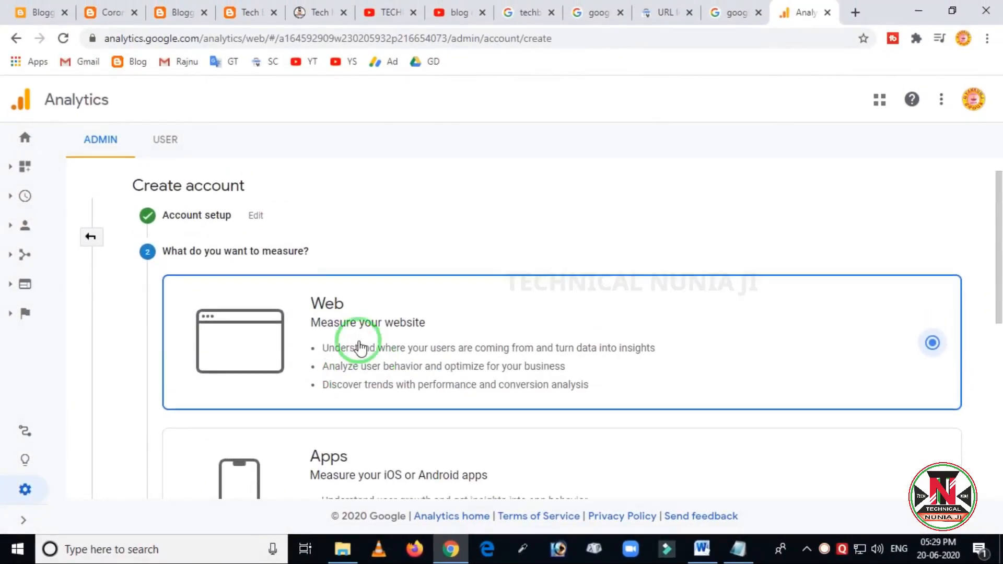
- Review the Web, Apps, and Apps and web options, keep Web as what to measure, and continue to the property setup
scroll(329, 297, "down", 6)
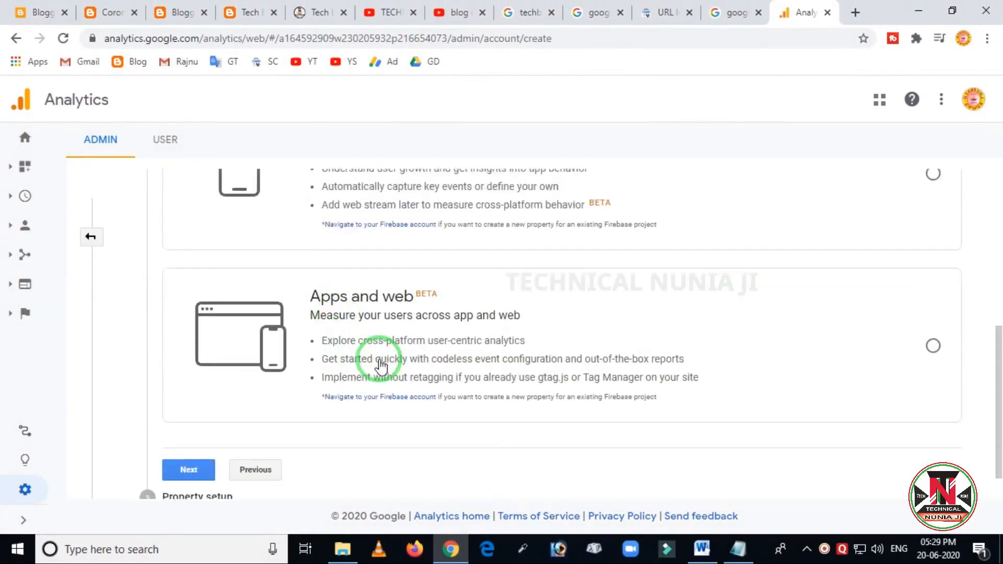
scroll(377, 360, "up", 6)
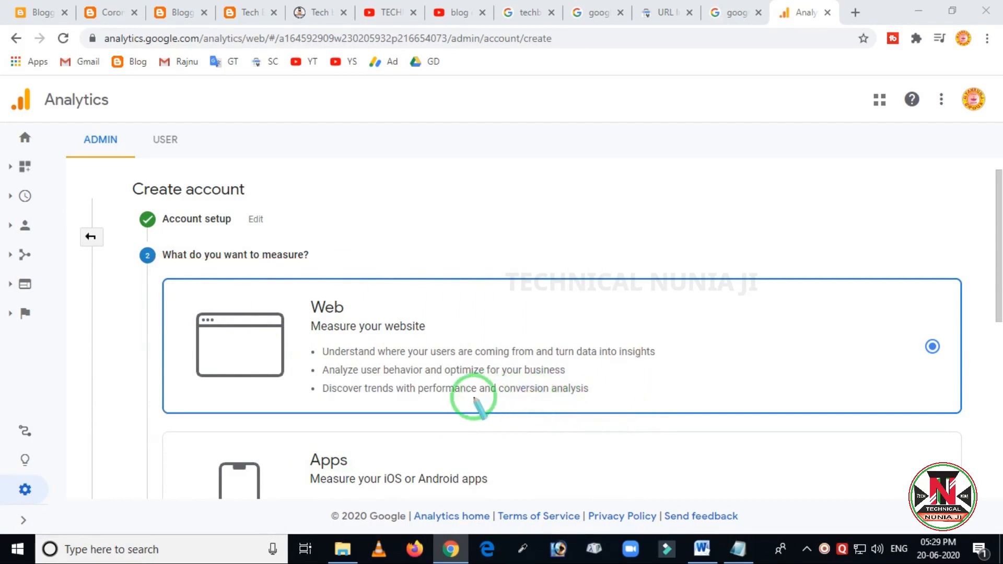
scroll(434, 378, "down", 4)
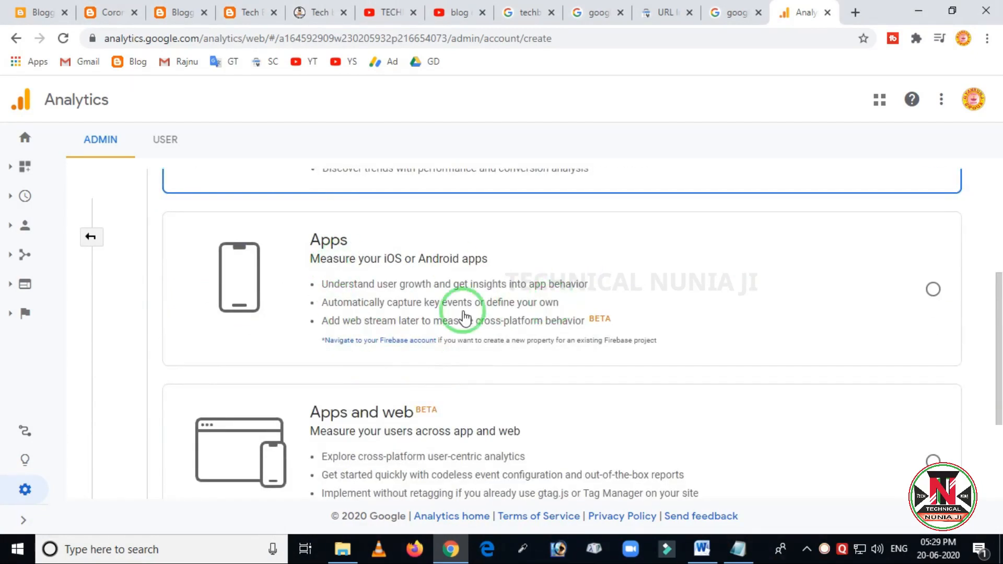
scroll(459, 316, "down", 3)
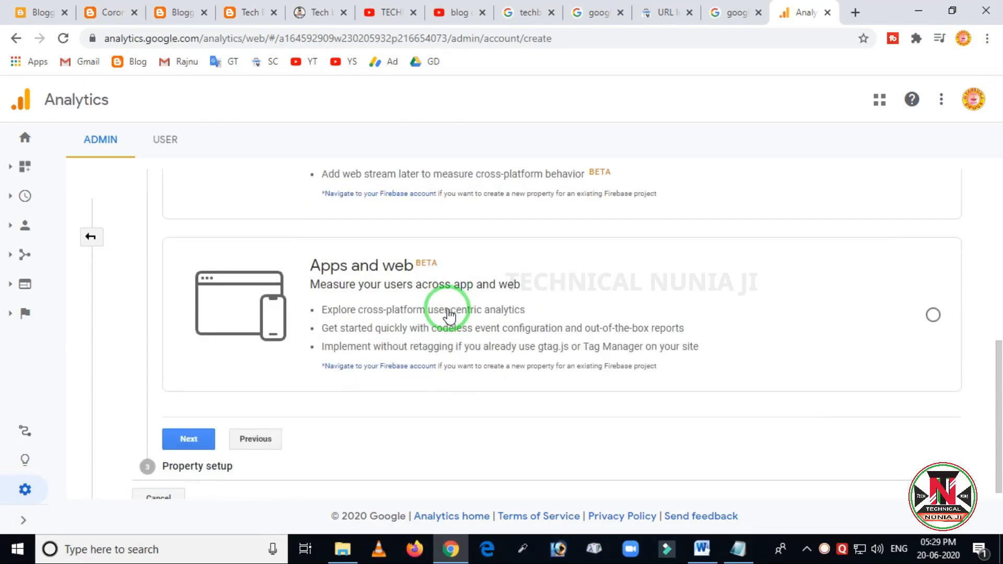
scroll(448, 316, "up", 6)
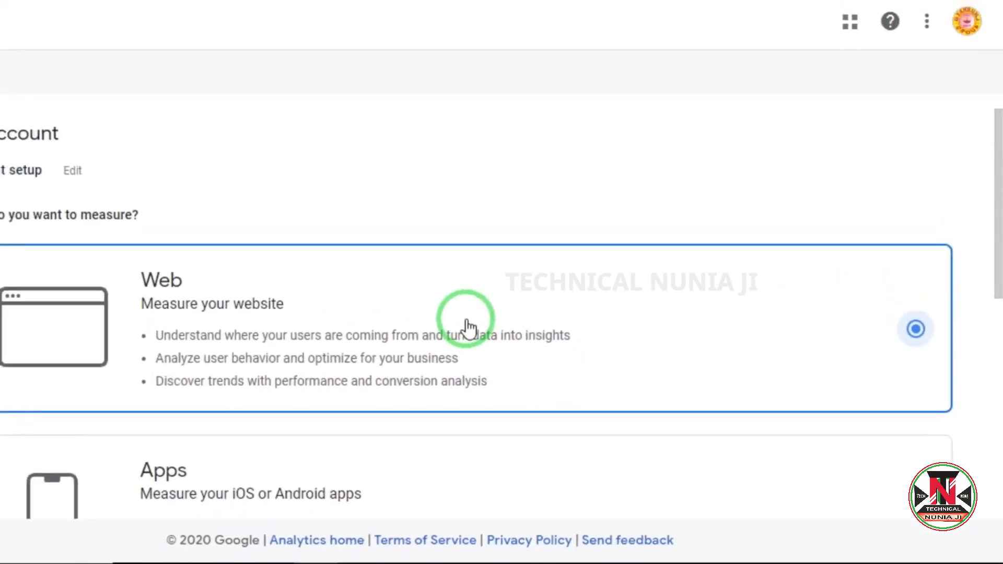
scroll(467, 327, "down", 5)
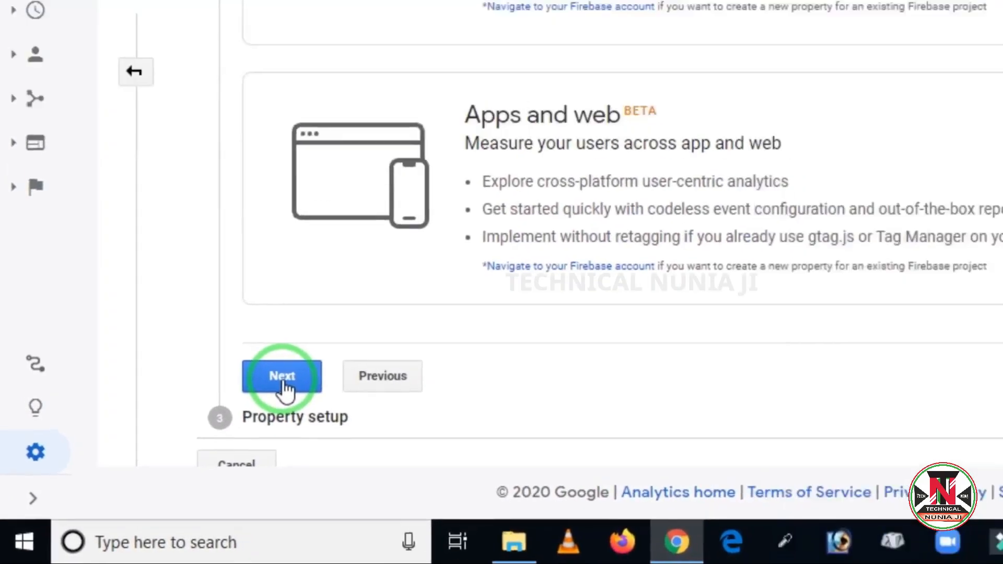
left_click(282, 381)
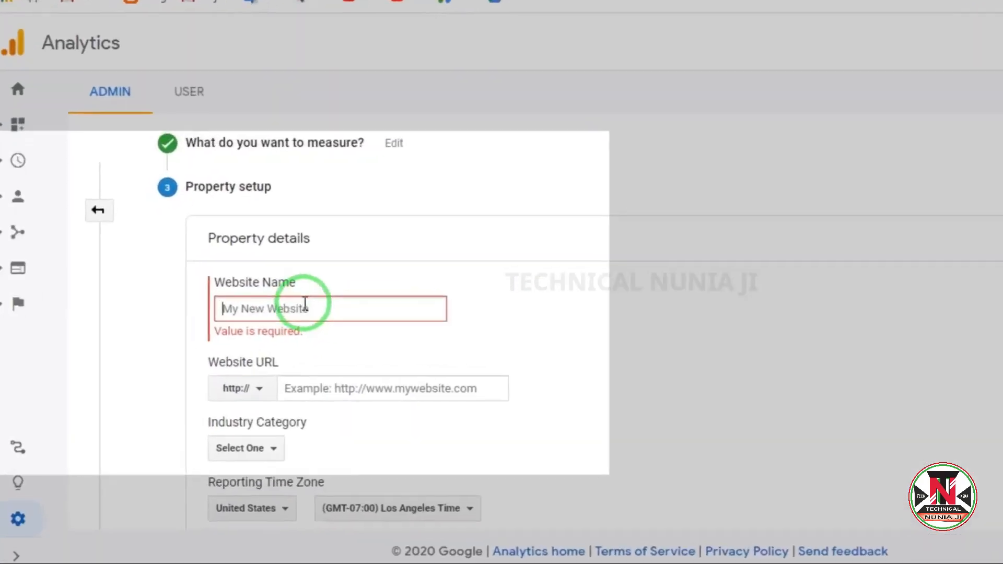
- Enter "tech demo2" as the website name of the new property
left_click(260, 329)
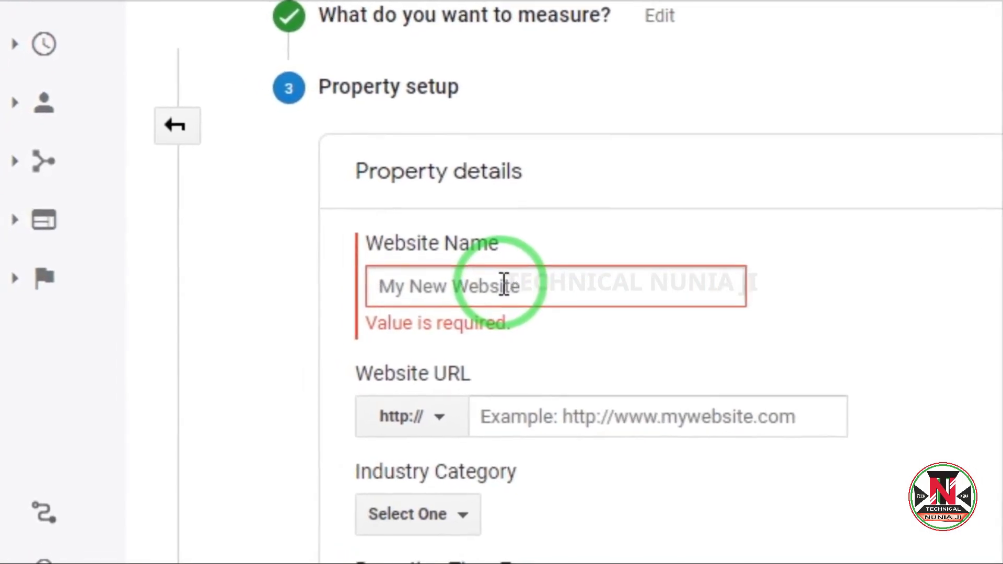
left_click(505, 285)
type("tech demo2")
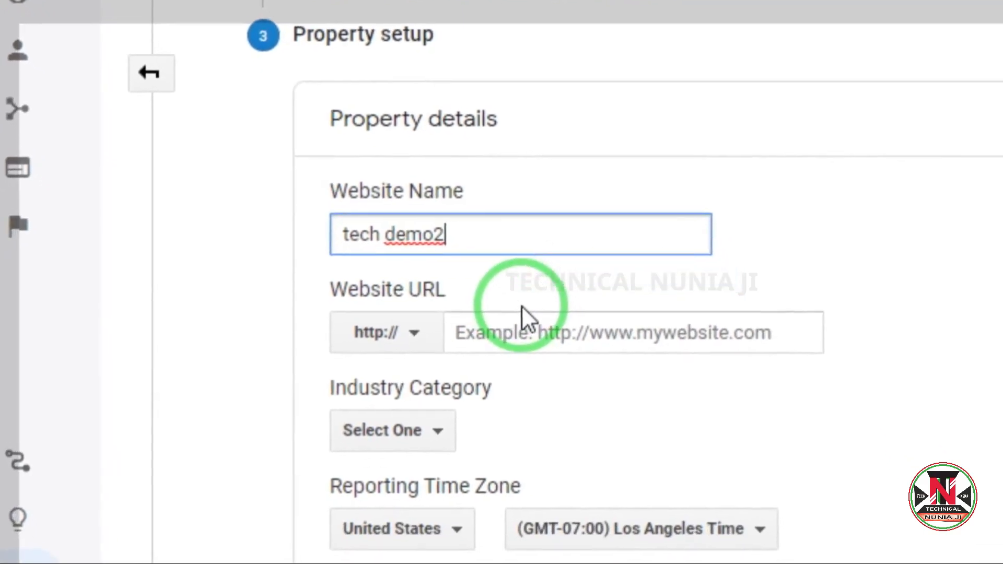
key("ctrl+2")
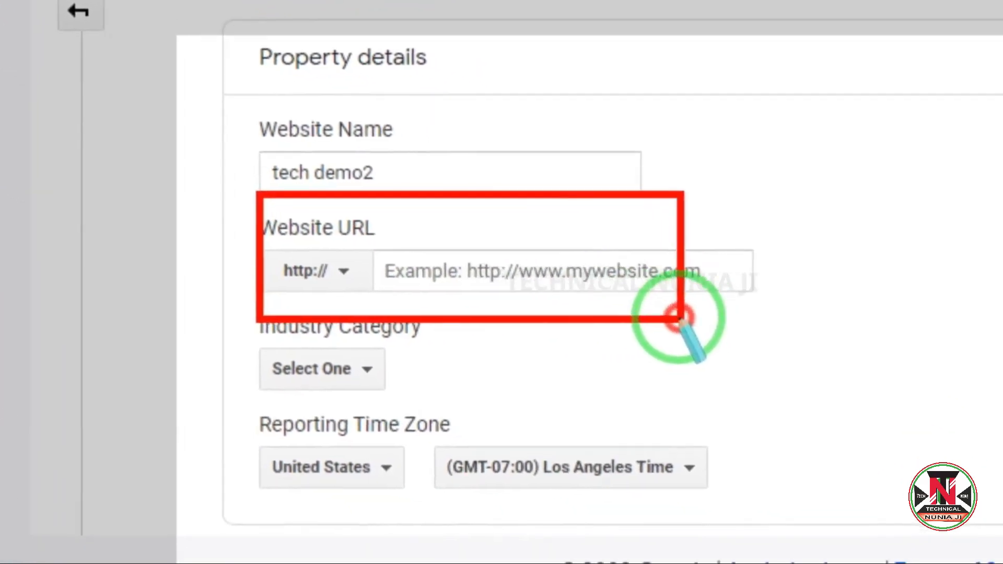
left_click(530, 259)
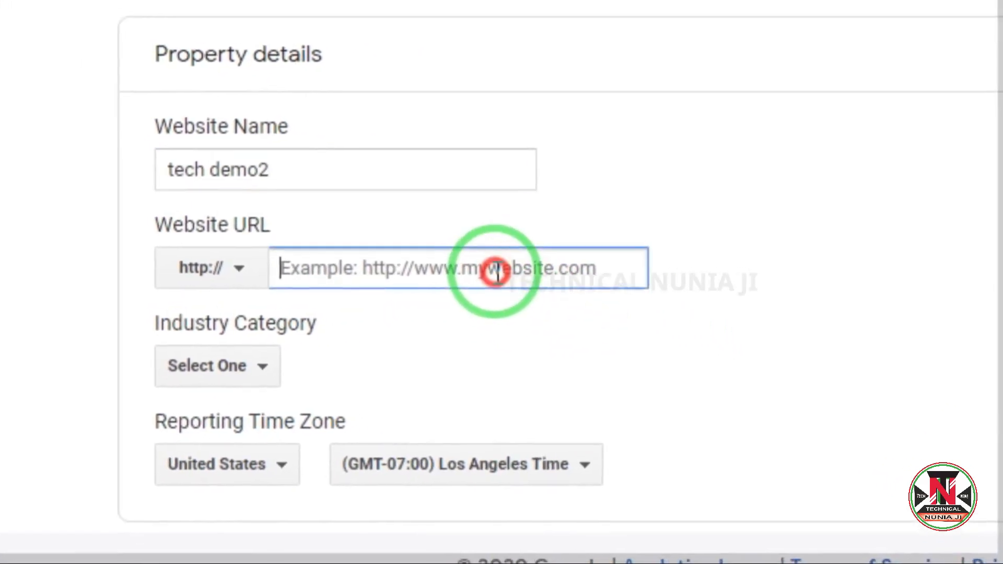
type("https://techbabanewsdemo3.blogspot.com/")
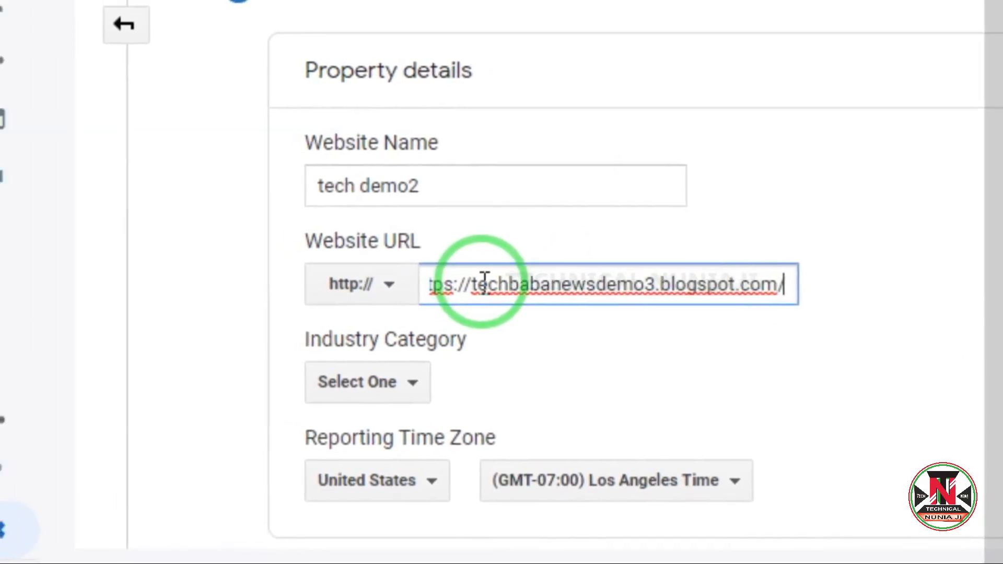
left_click_drag(503, 284, 400, 291)
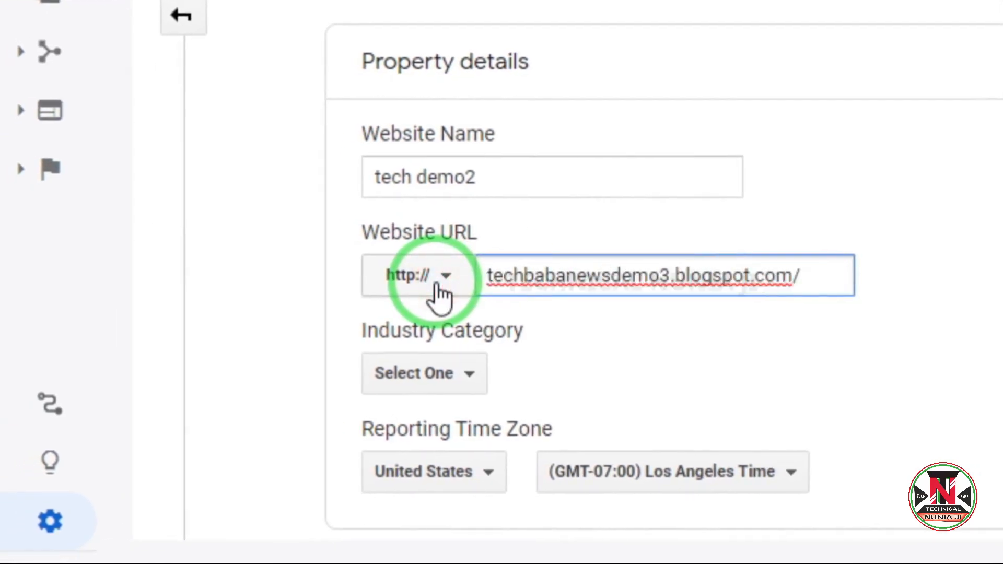
left_click(400, 281)
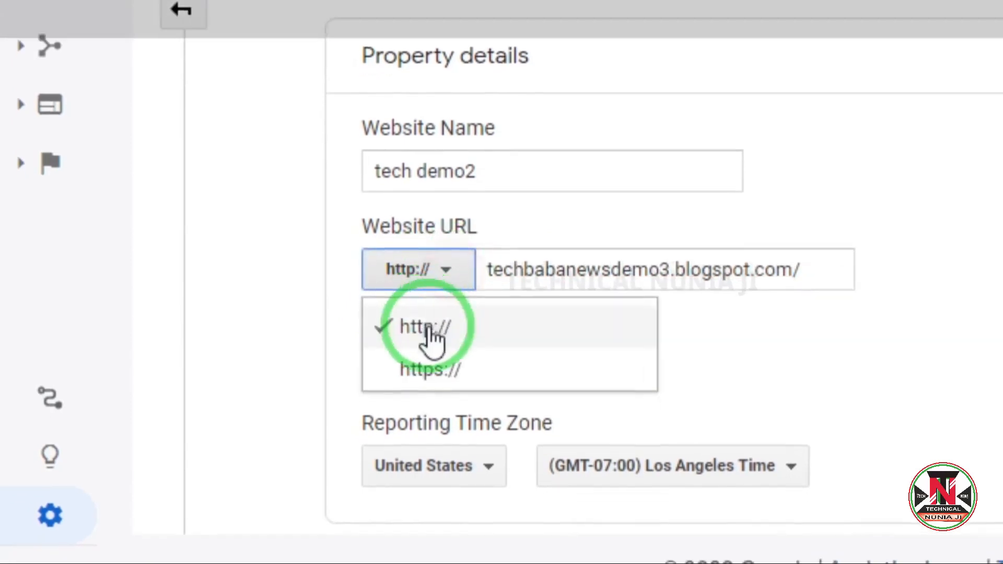
left_click(430, 371)
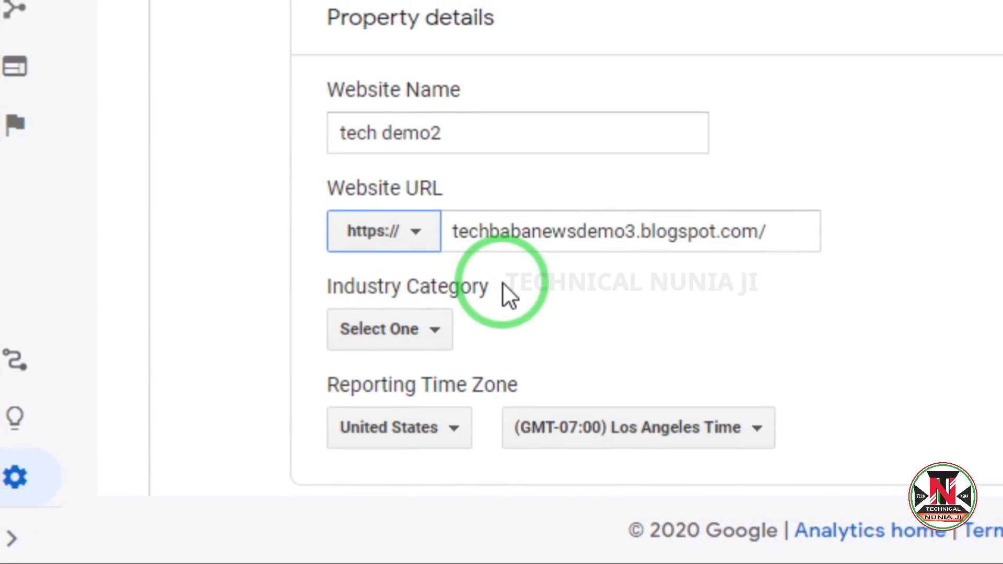
- Set the industry category to Business and Industrial Markets and the reporting time zone to India, and create the property
left_click(436, 332)
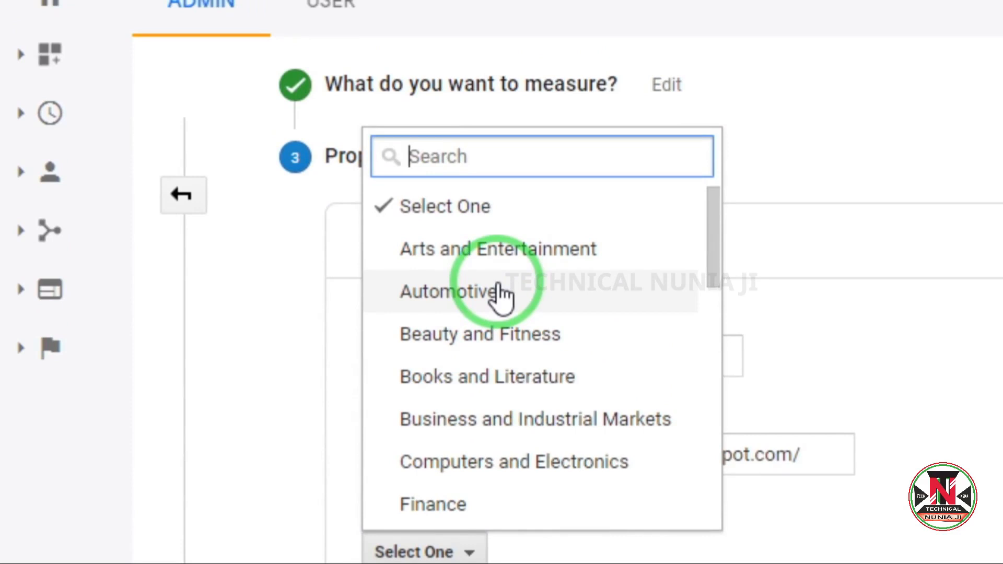
left_click(459, 419)
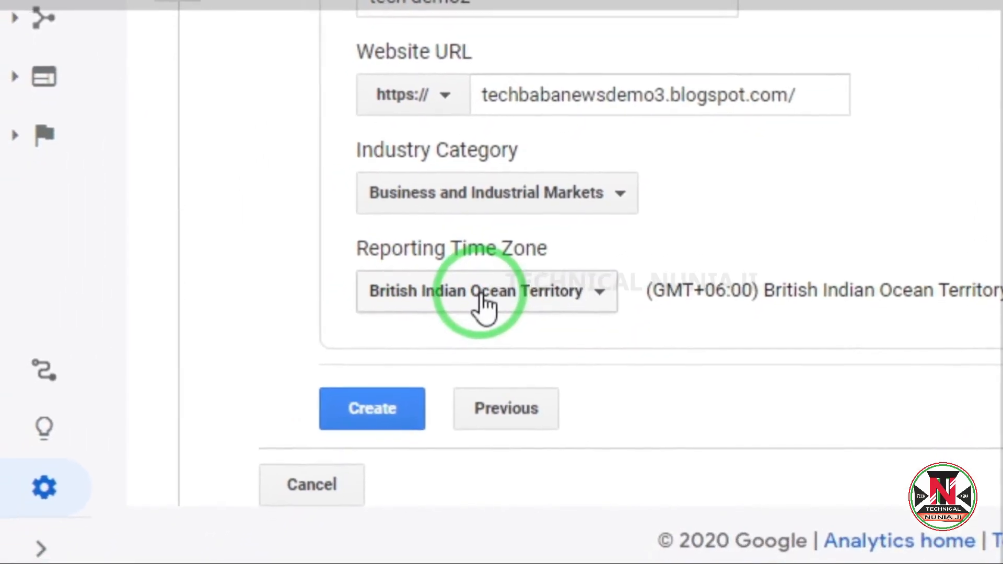
left_click(463, 314)
type("india")
left_click(470, 339)
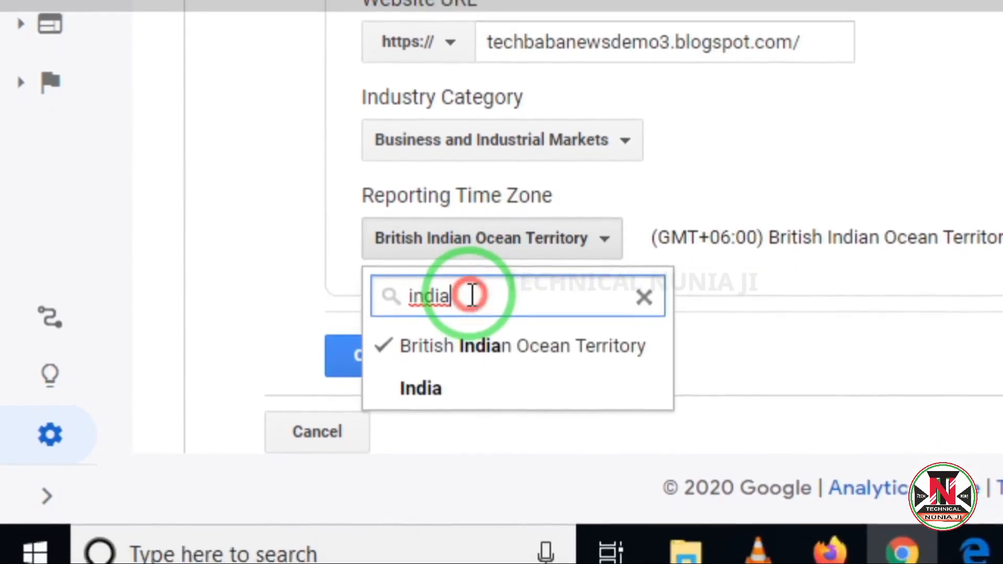
left_click(432, 370)
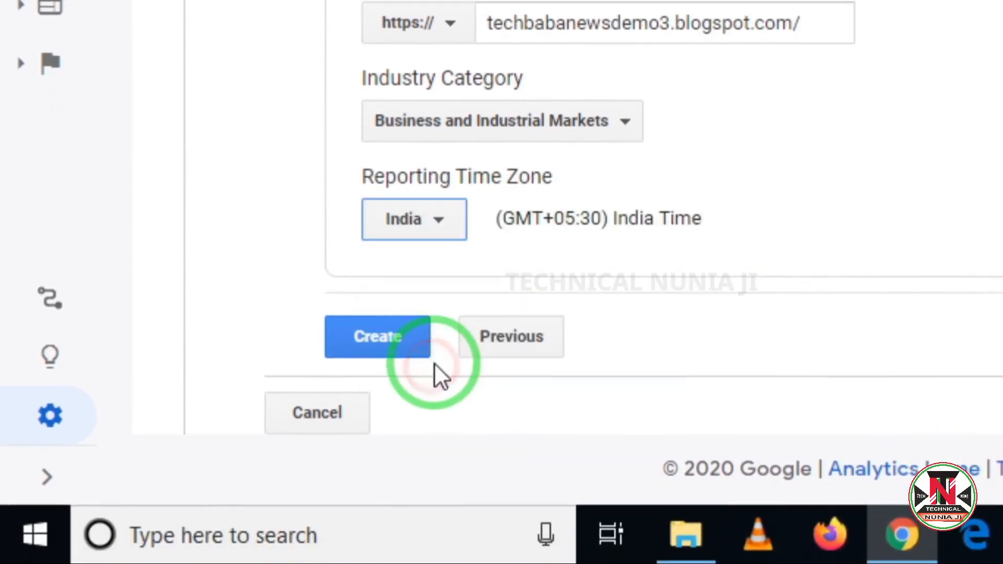
left_click(391, 337)
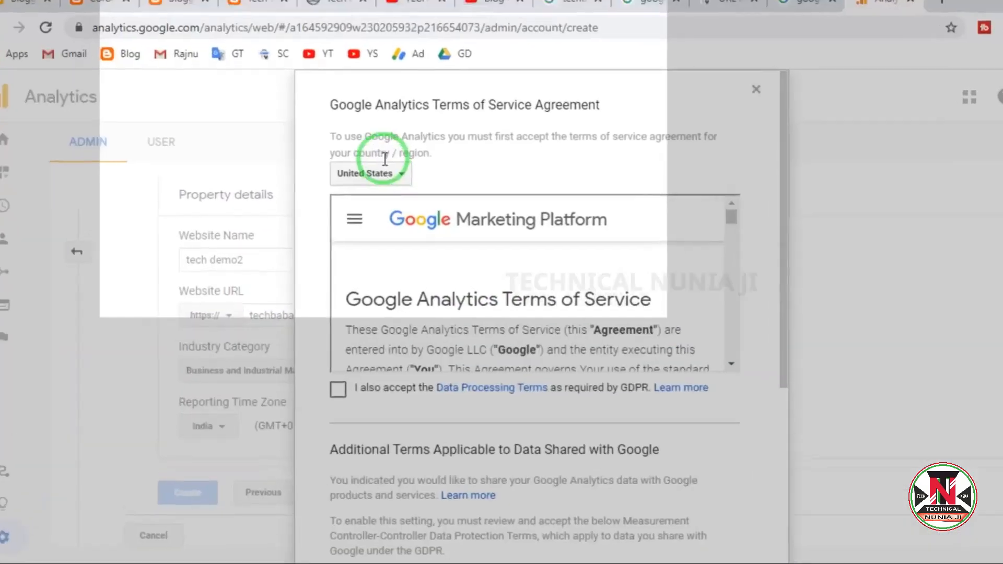
- Choose India as the country of the Terms of Service and accept them with the Data Processing and Measurement Controller-Controller Data Protection Terms
left_click(409, 133)
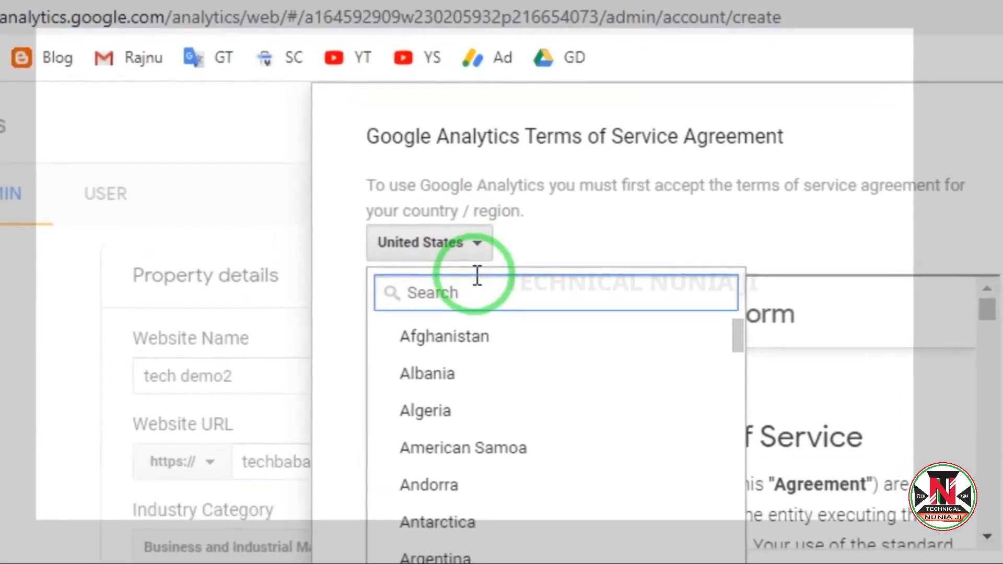
left_click(439, 248)
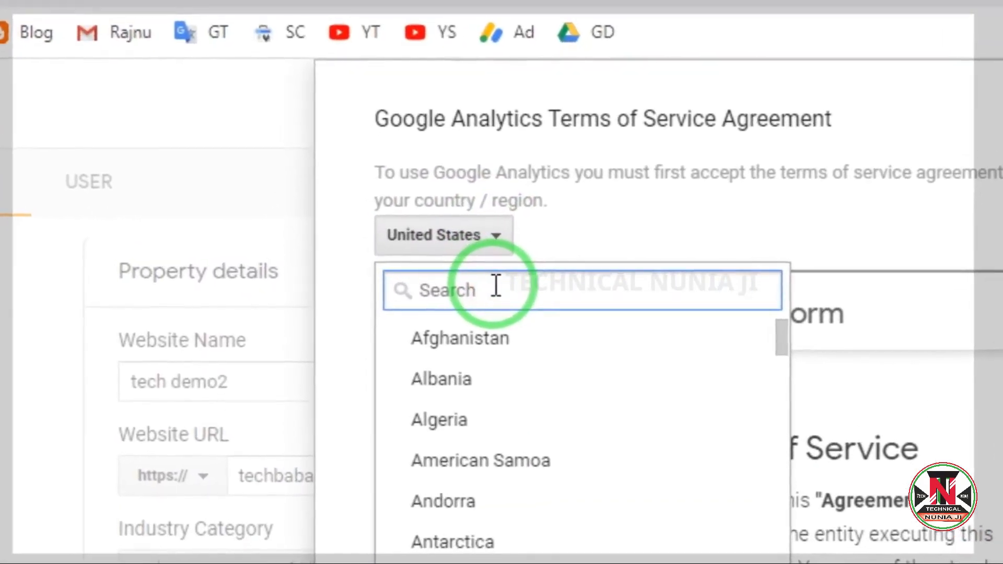
type("in")
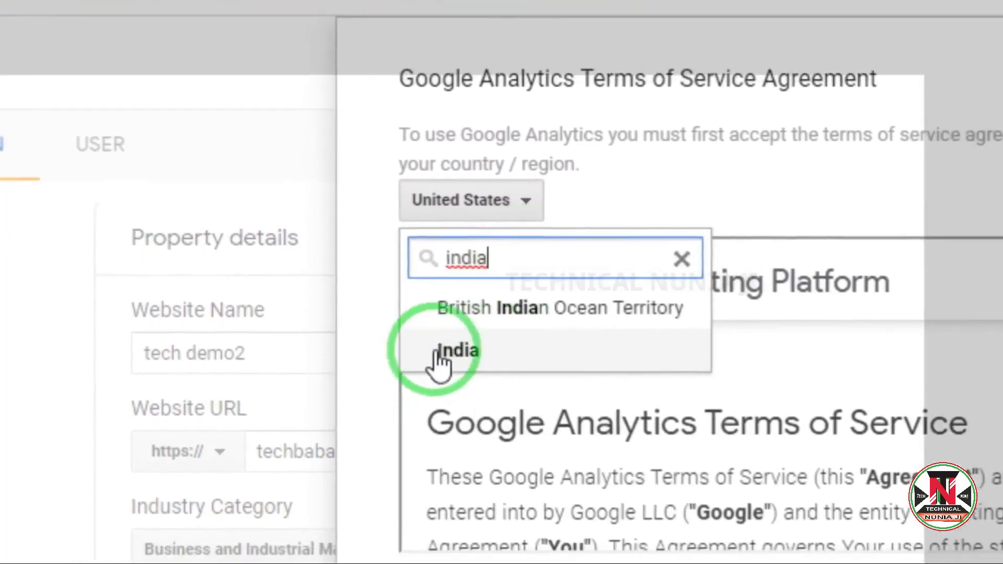
left_click(439, 381)
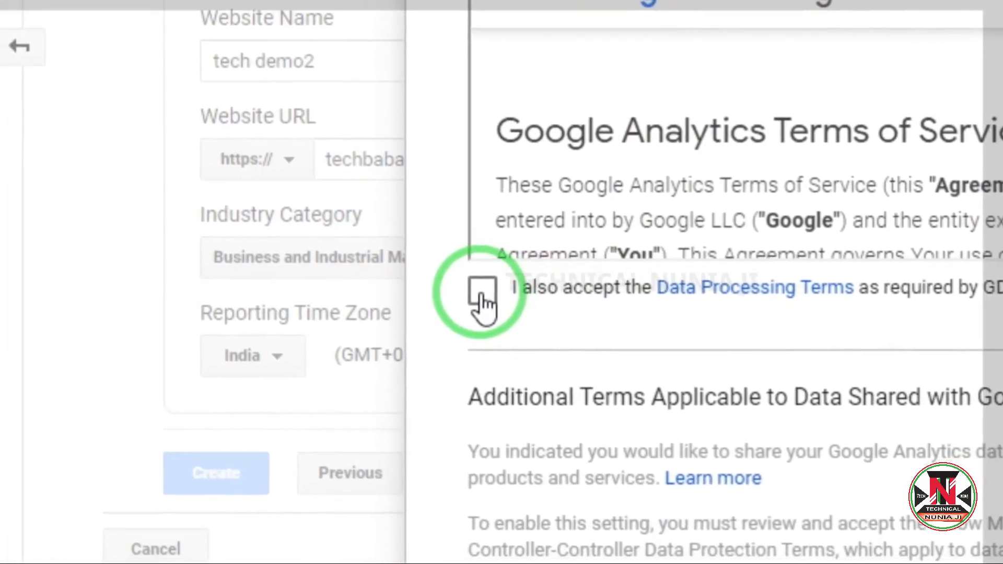
left_click(442, 313)
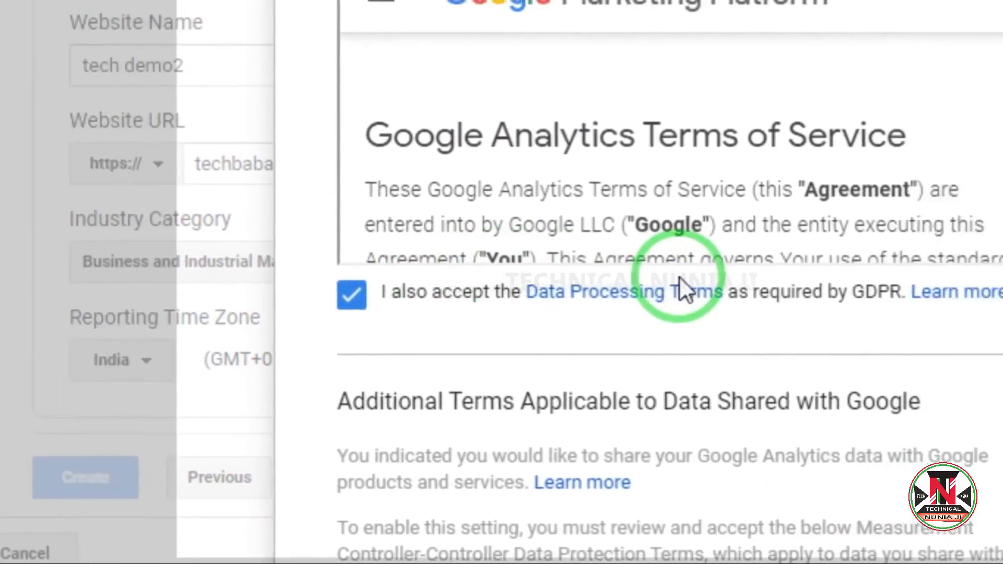
scroll(638, 282, "down", 10)
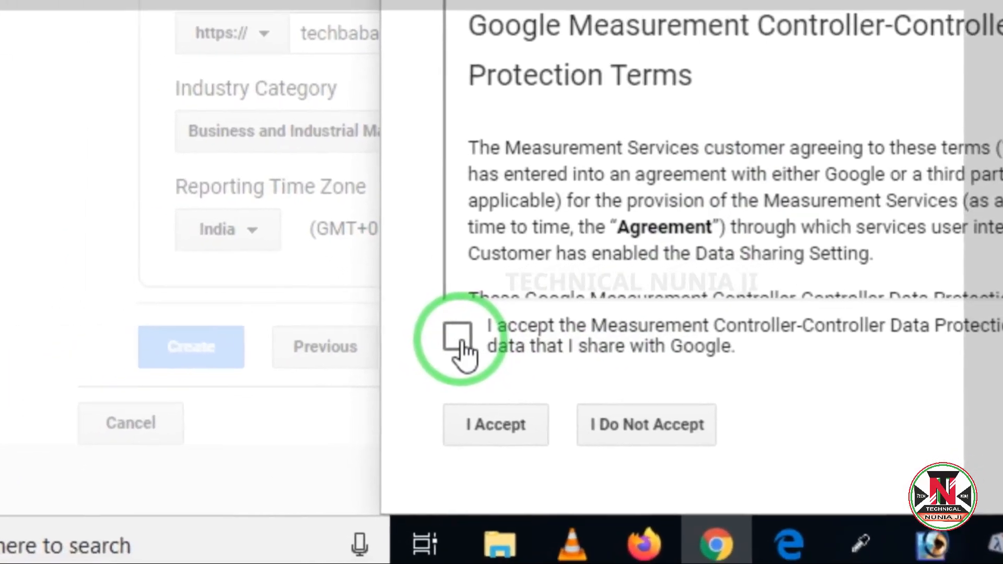
left_click(459, 340)
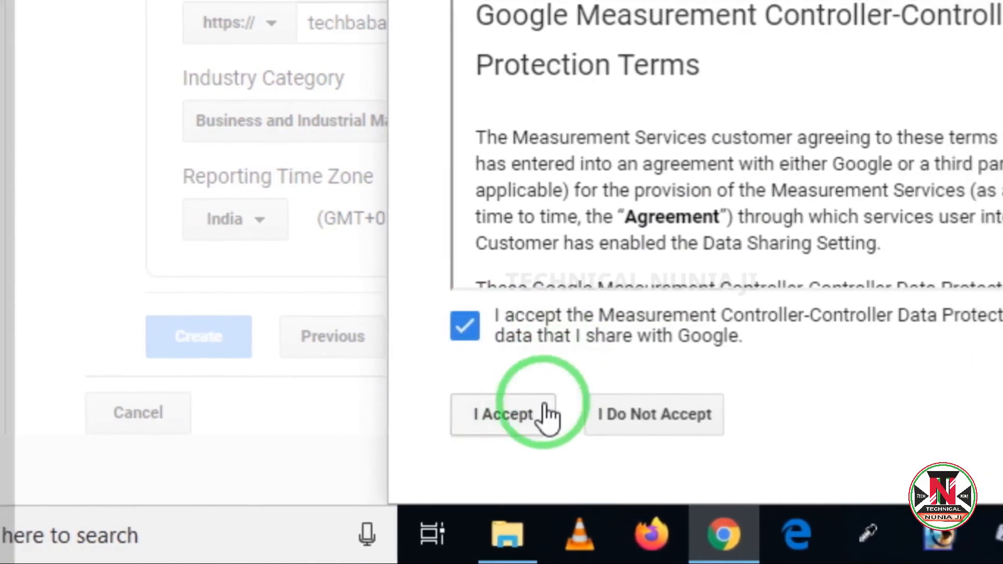
left_click(528, 414)
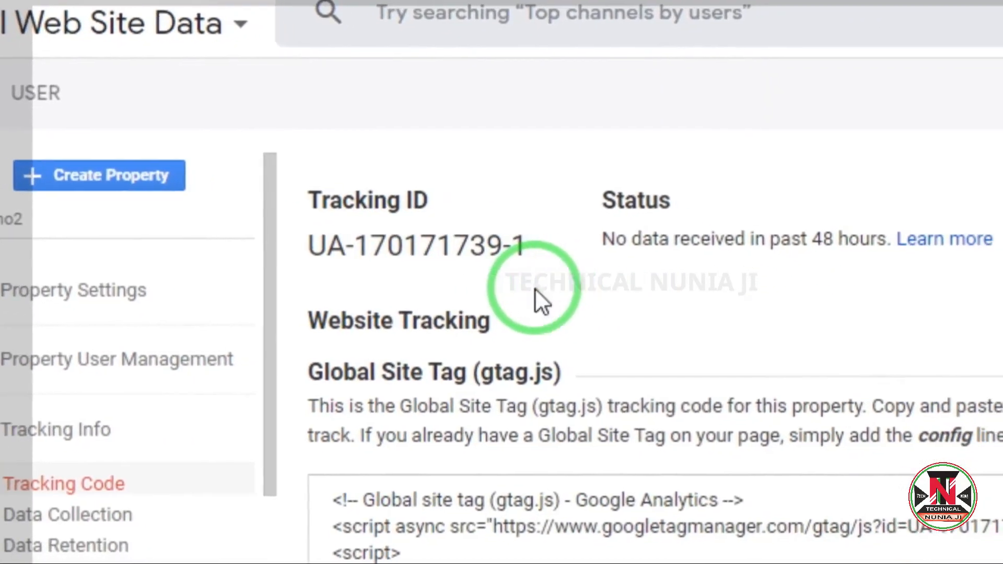
- Copy the new property's tracking ID and save it as the Google Analytics Property ID in the Tech Baba news Demo blog's Blogger settings
left_click_drag(514, 263, 298, 270)
key("ctrl+c")
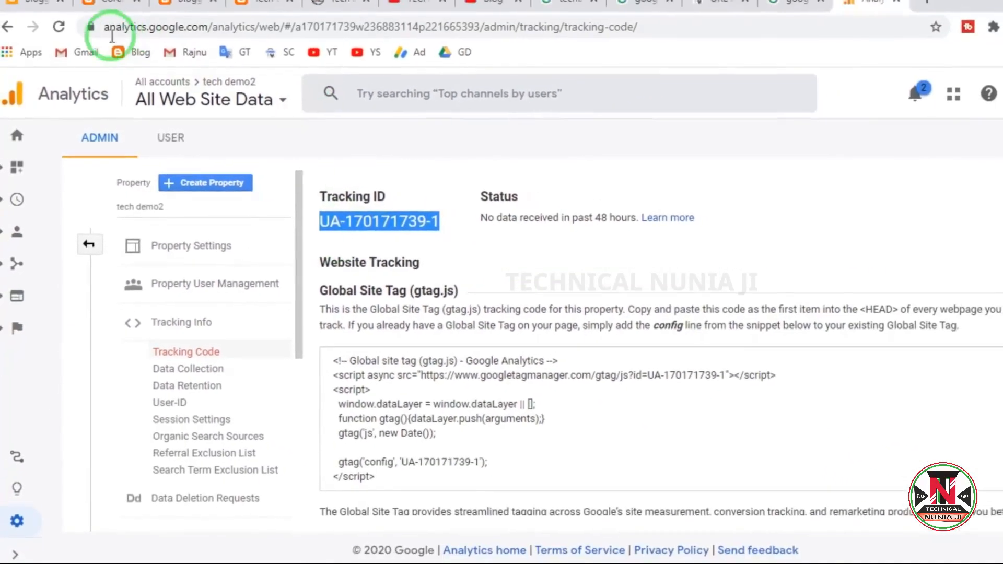
left_click(37, 7)
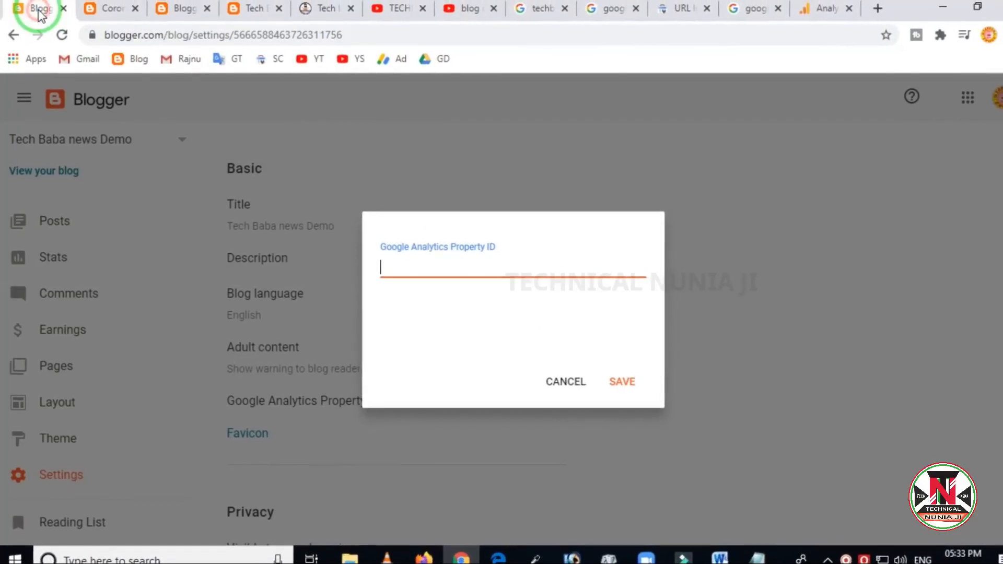
left_click(545, 376)
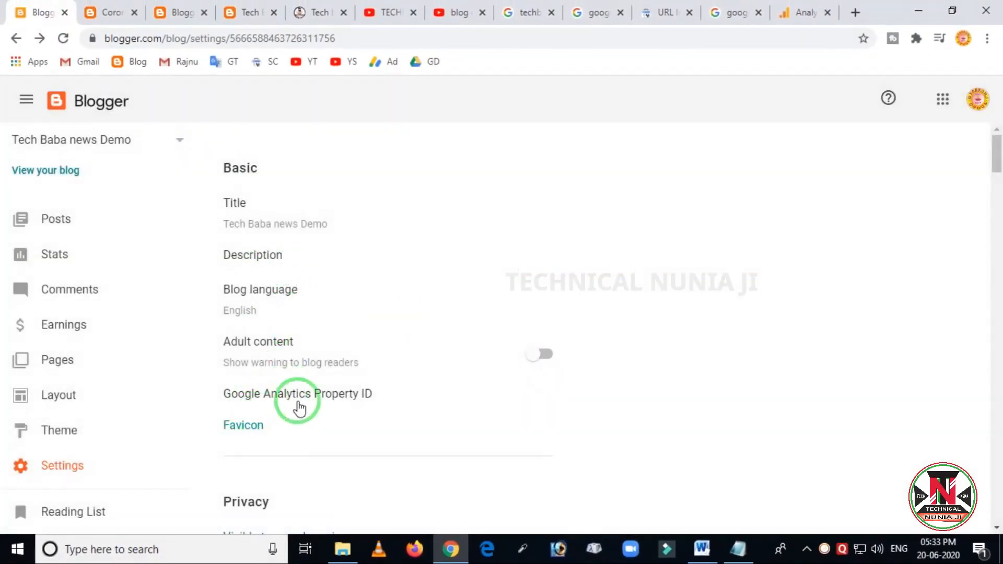
left_click(334, 400)
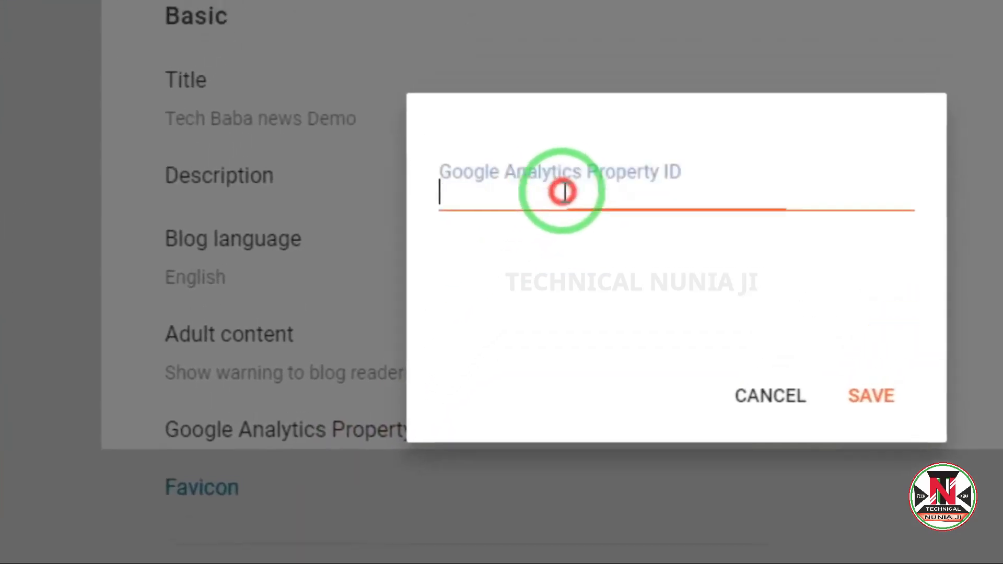
key("ctrl+v")
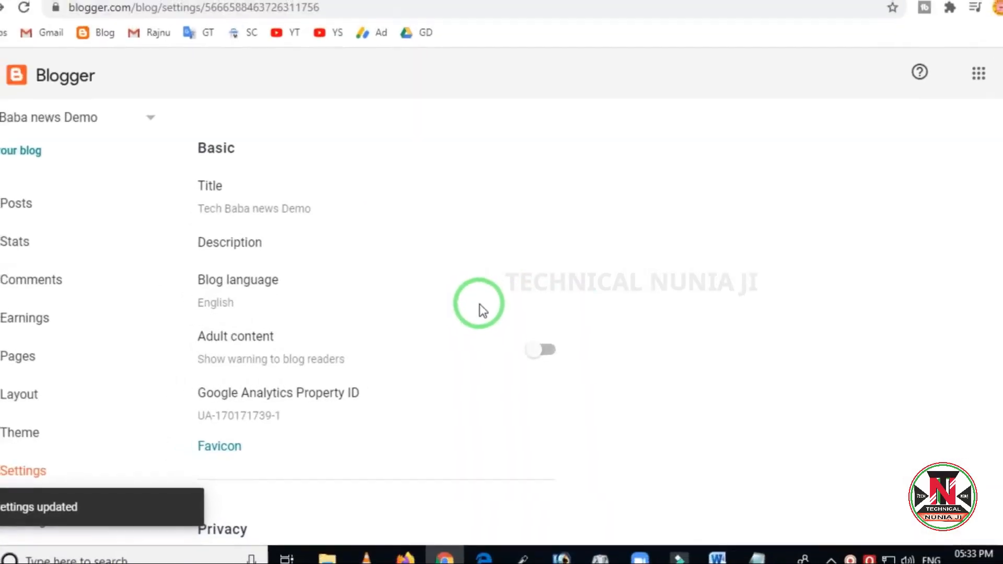
left_click(252, 460)
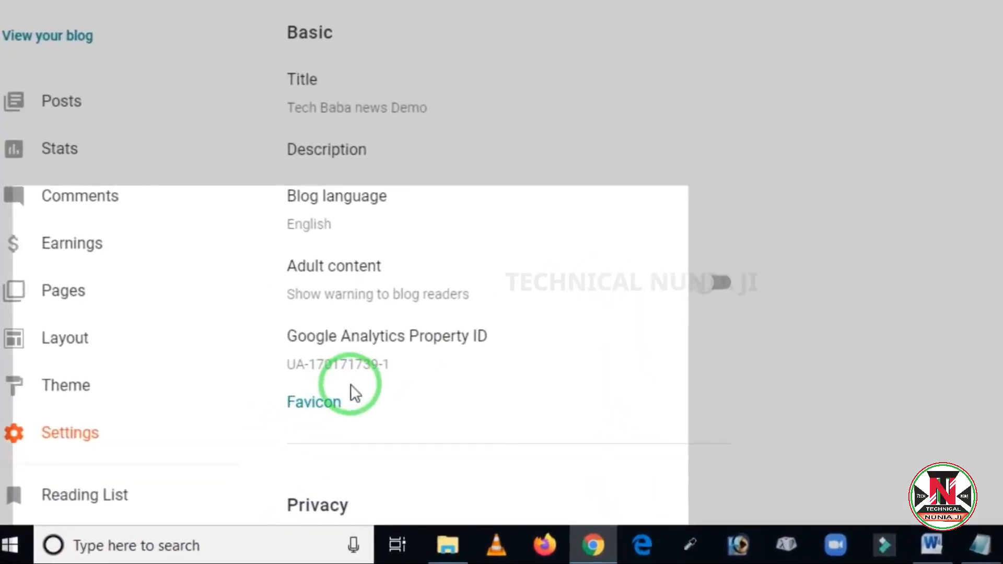
key("ctrl+2")
left_click_drag(216, 384, 323, 430)
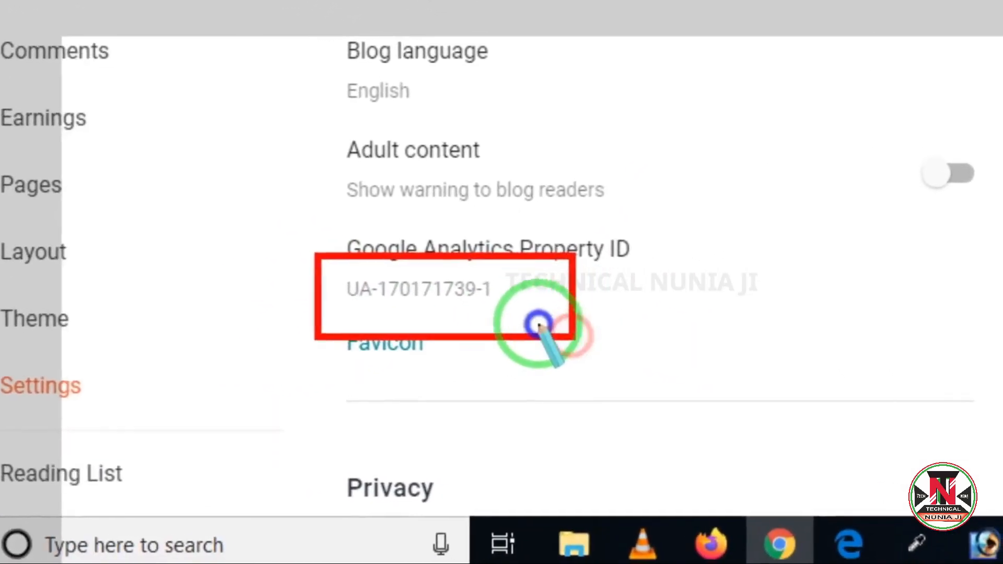
key("Escape")
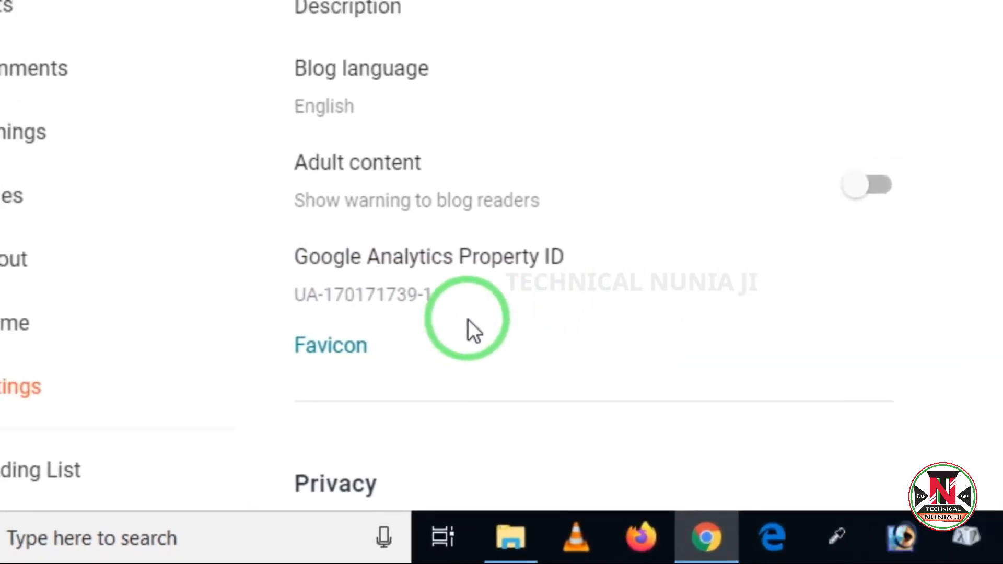
left_click(203, 1)
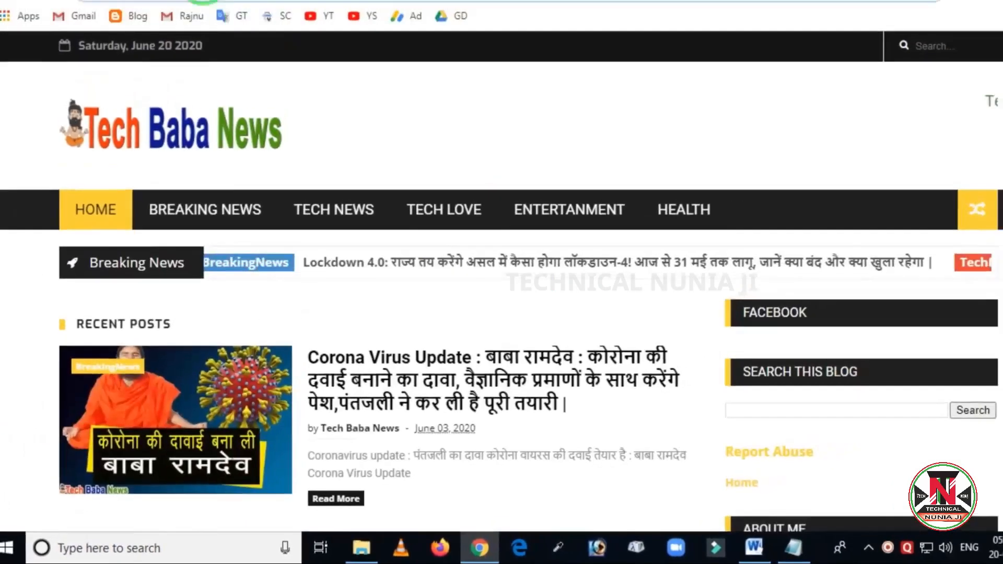
left_click(180, 3)
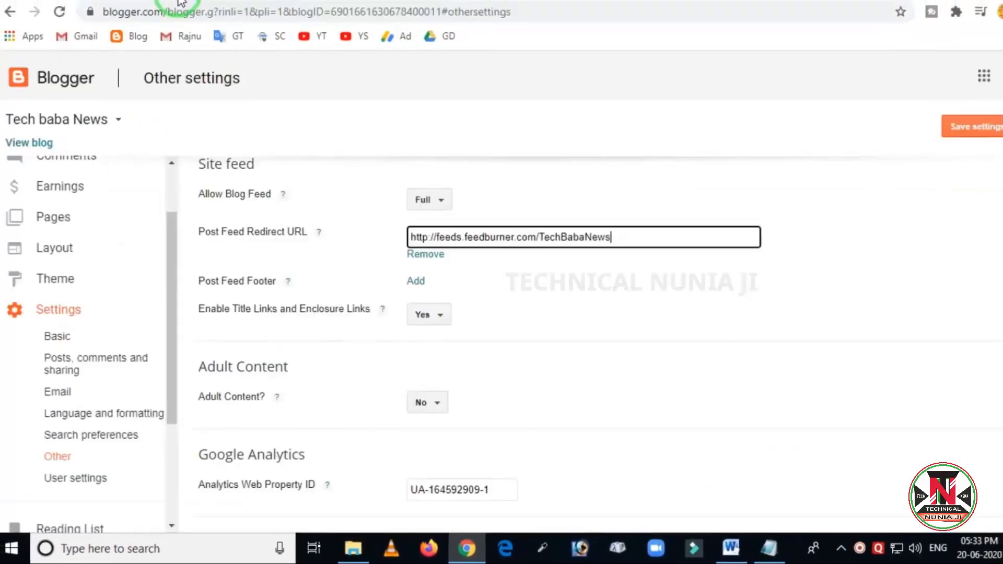
left_click(118, 8)
left_click(178, 13)
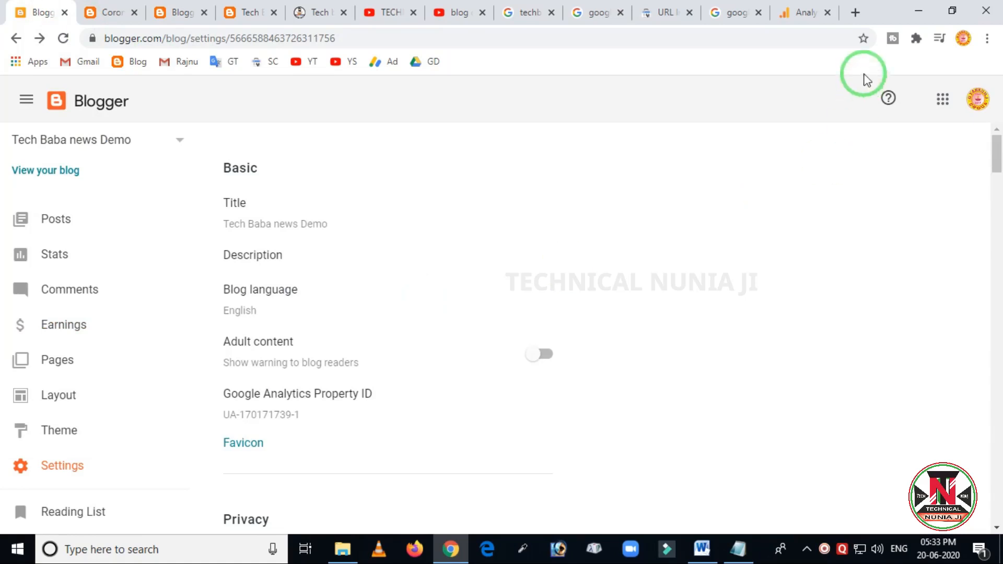
- Copy the Global Site Tag (gtag.js) code from Analytics and paste it into the blog theme's HTML head on a new line below <![endif]-->
left_click(805, 13)
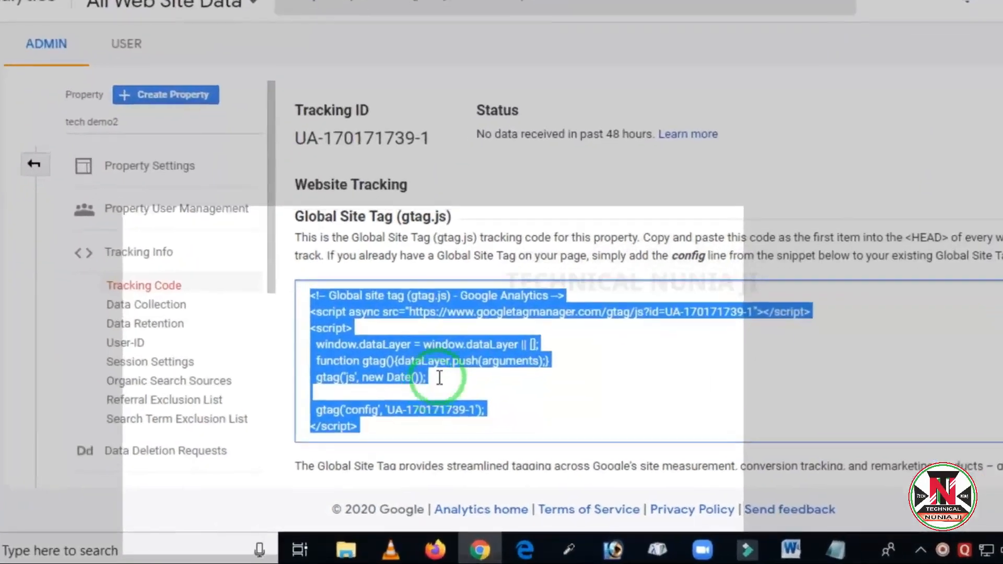
left_click_drag(355, 450, 316, 342)
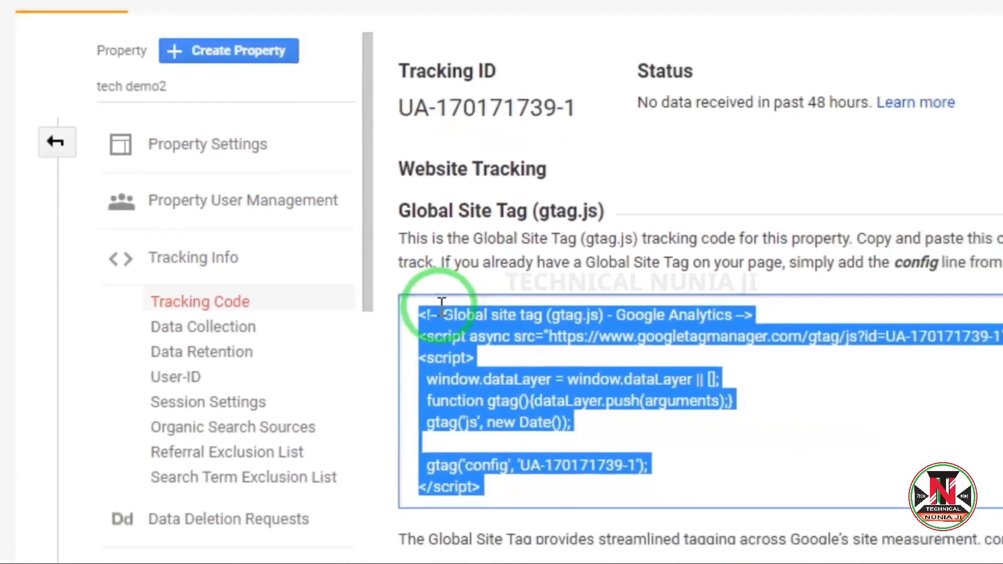
left_click(32, 1)
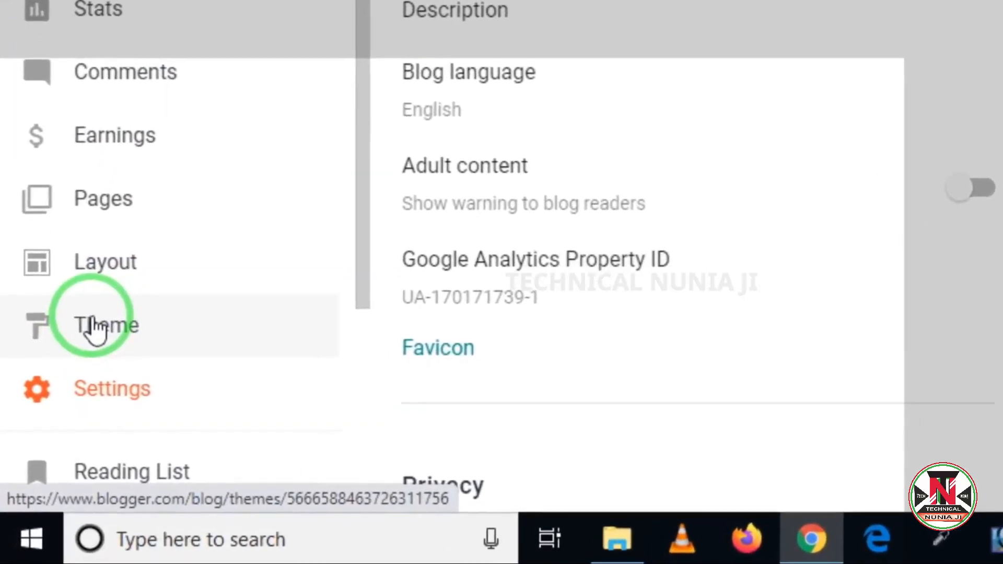
left_click(97, 326)
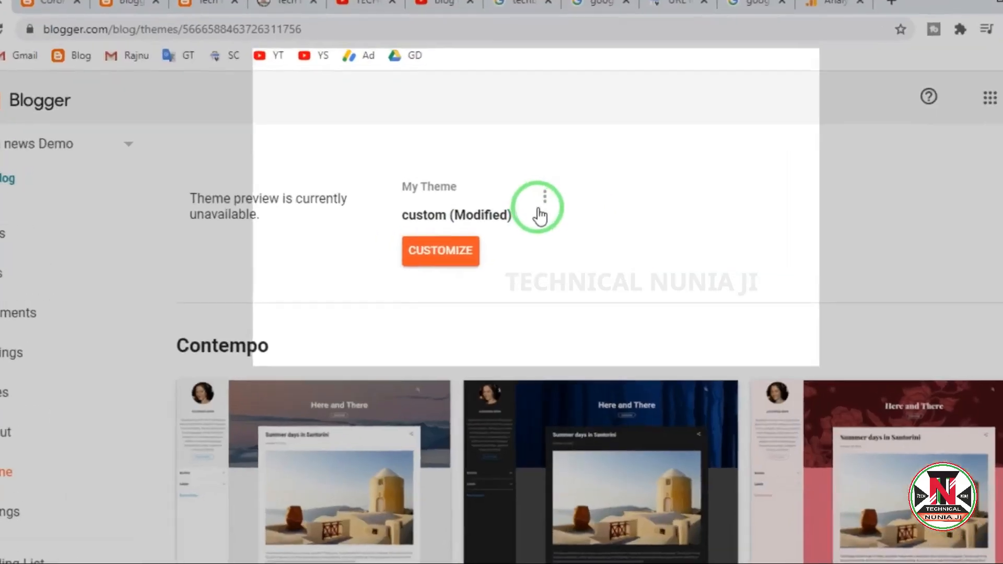
left_click(543, 201)
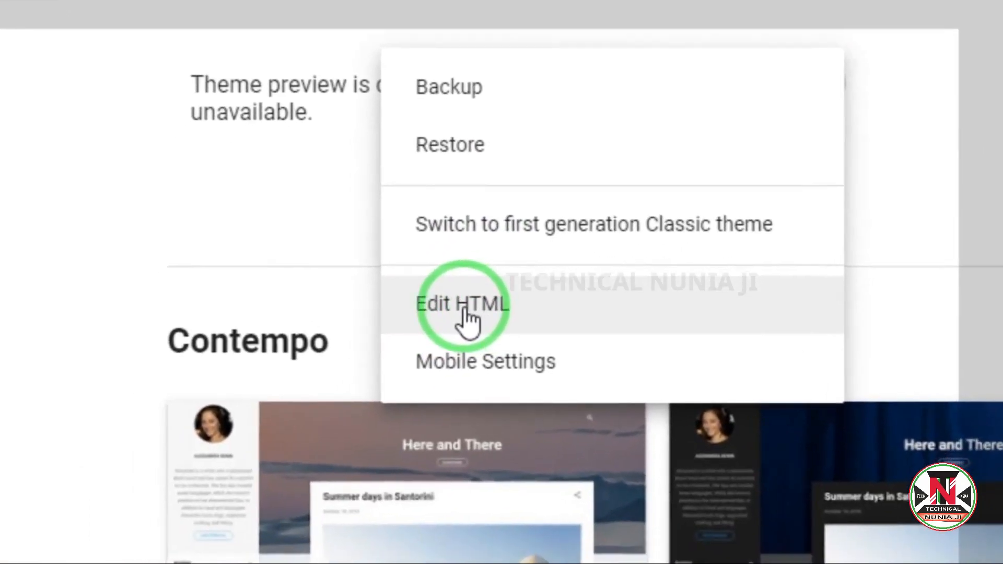
left_click(330, 405)
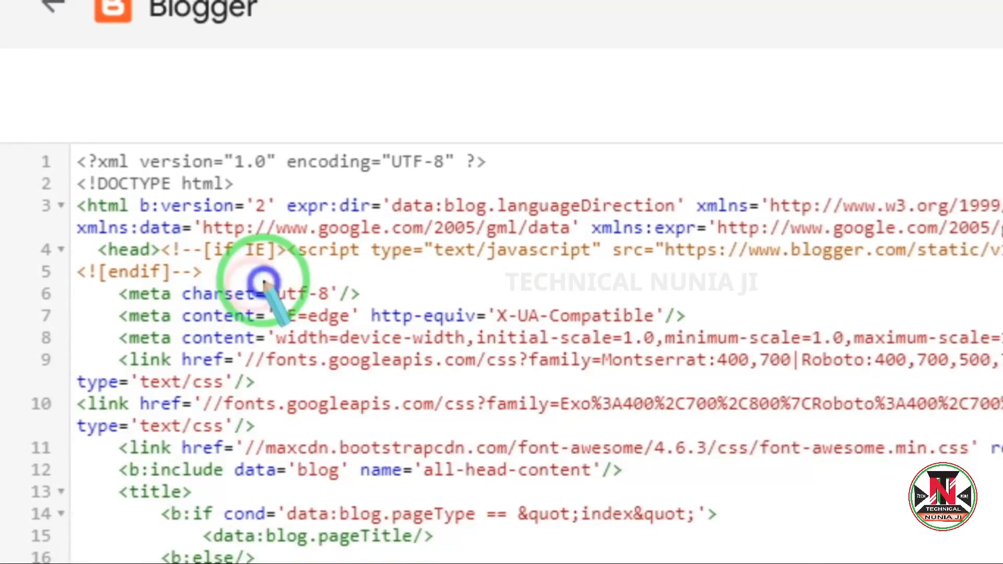
left_click(244, 287)
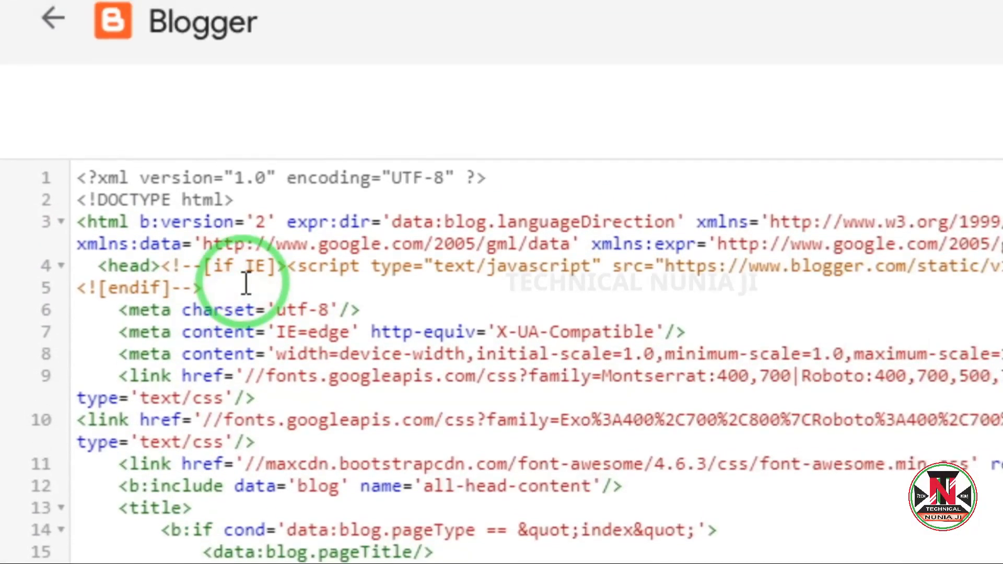
key("Return")
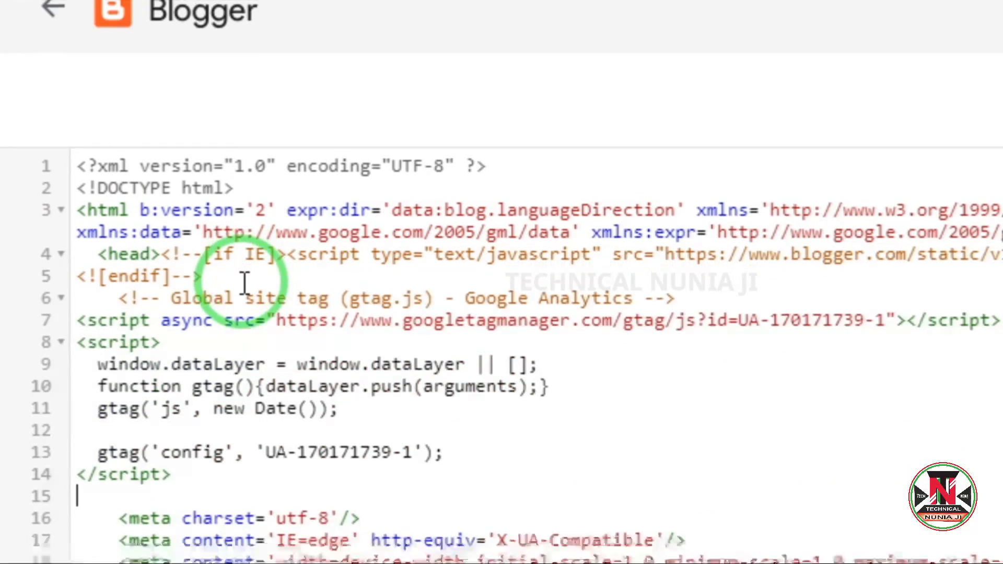
key("ctrl+alt+d")
mouse_move(84, 282)
left_mouse_down()
mouse_move(125, 388)
mouse_move(328, 464)
left_mouse_up()
left_click_drag(327, 383, 496, 389)
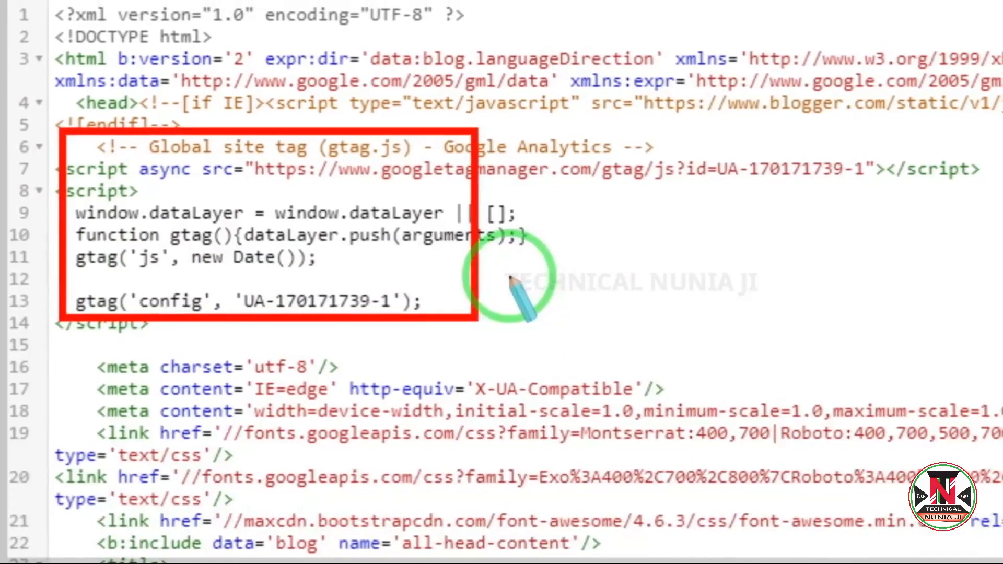
right_click(510, 277)
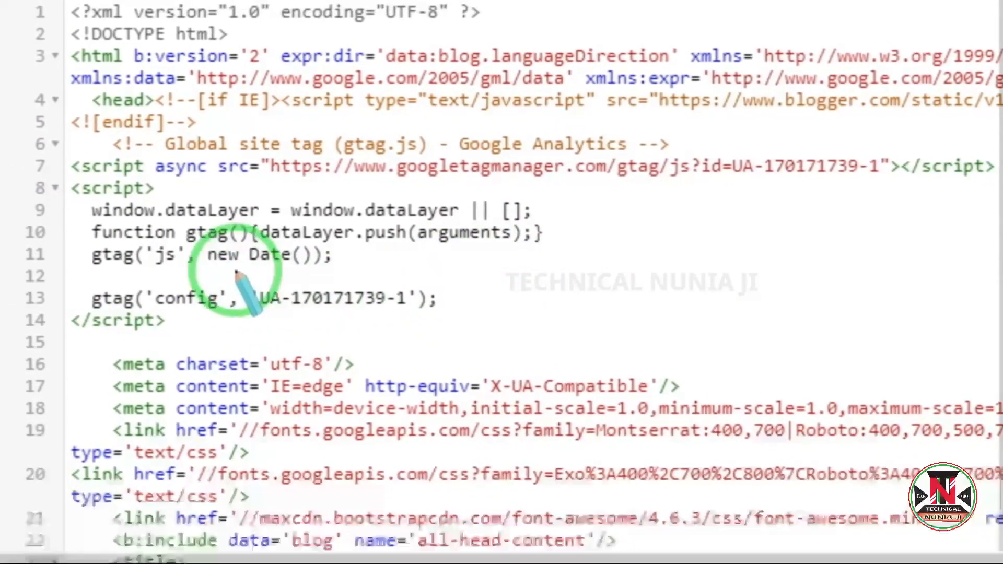
mouse_move(216, 267)
left_mouse_down()
mouse_move(257, 326)
mouse_move(483, 318)
left_mouse_up()
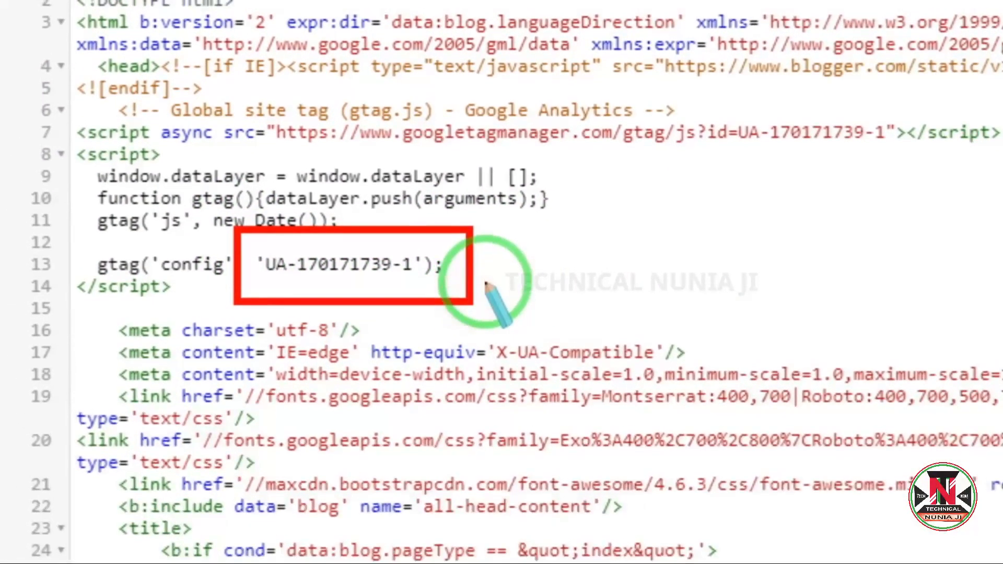
- Save the blog theme's HTML with the added Global Site Tag and return to the theme overview
right_click(487, 282)
left_click_drag(246, 241, 412, 293)
right_click(462, 276)
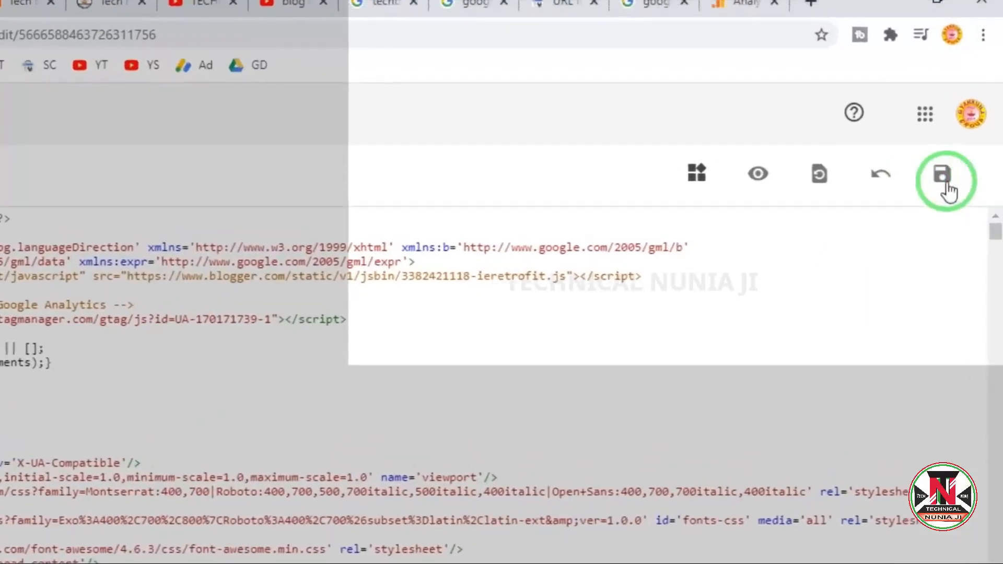
left_click(904, 258)
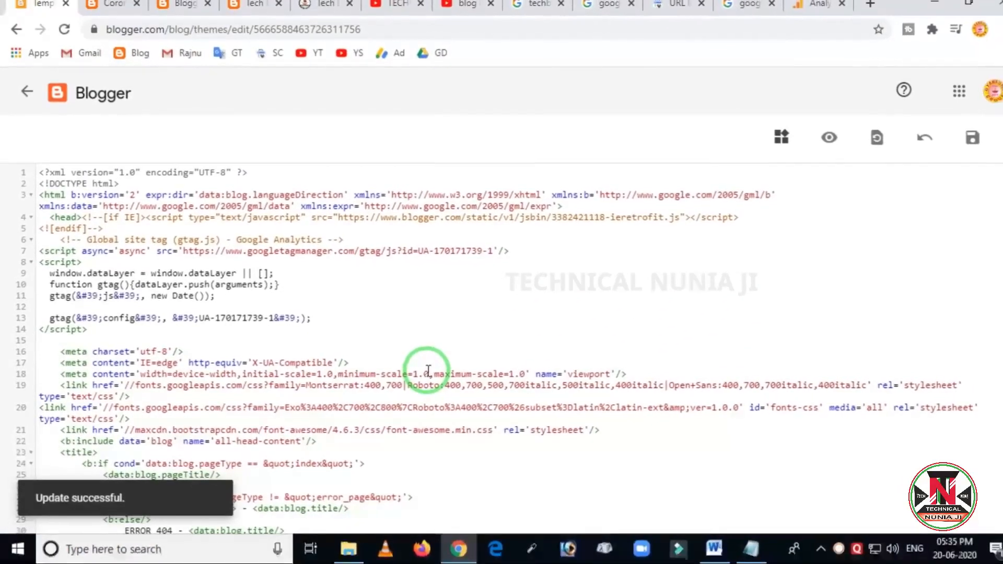
left_click(27, 101)
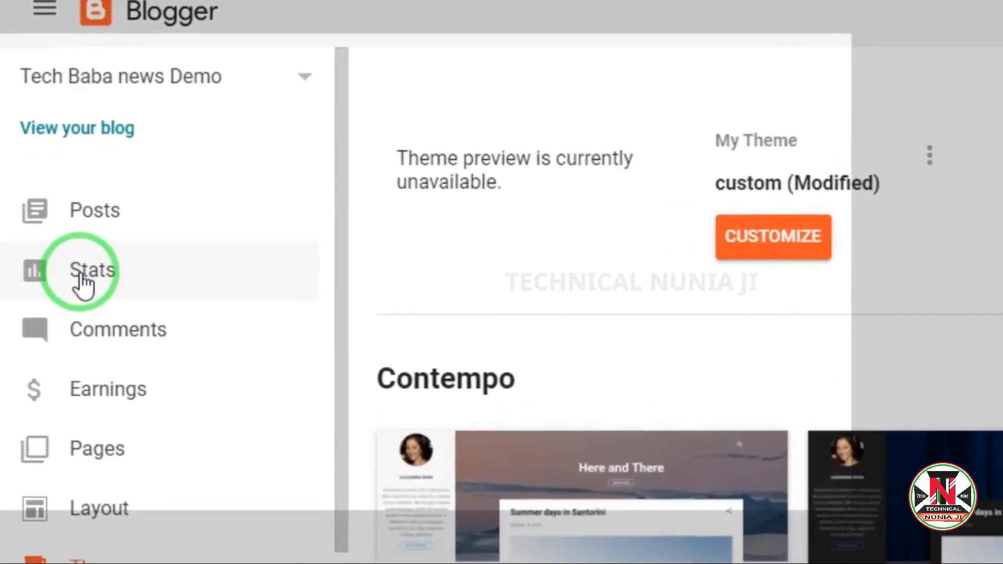
- Open the Tech Baba news Demo blog's stats and review its view counts, latest post, posts and pages
left_click(82, 284)
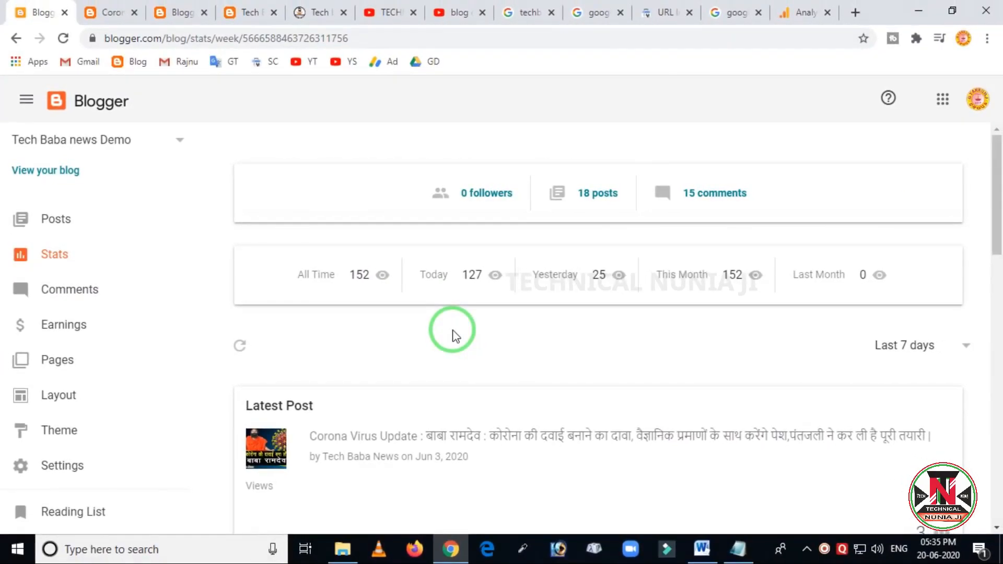
scroll(633, 431, "down", 5)
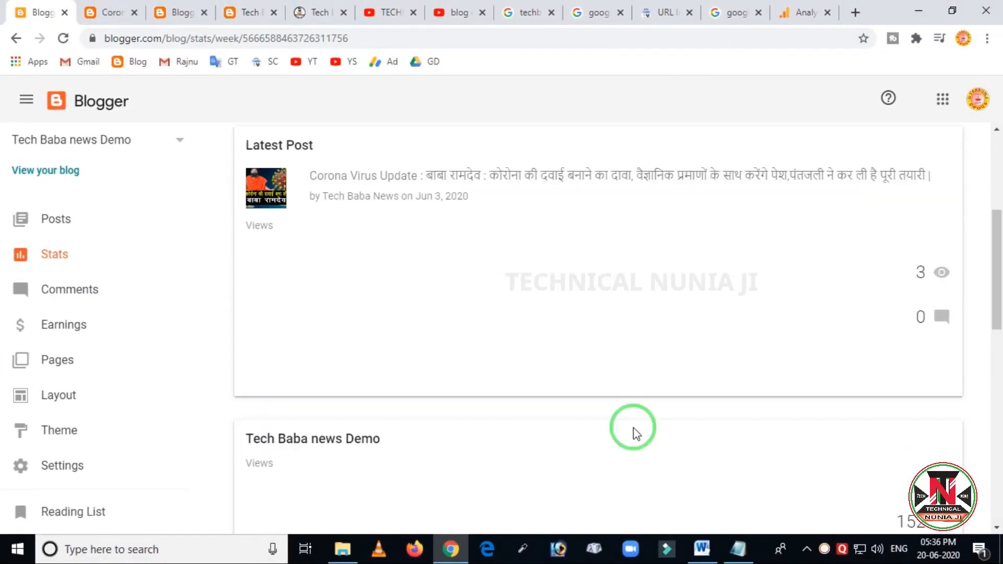
scroll(635, 433, "down", 10)
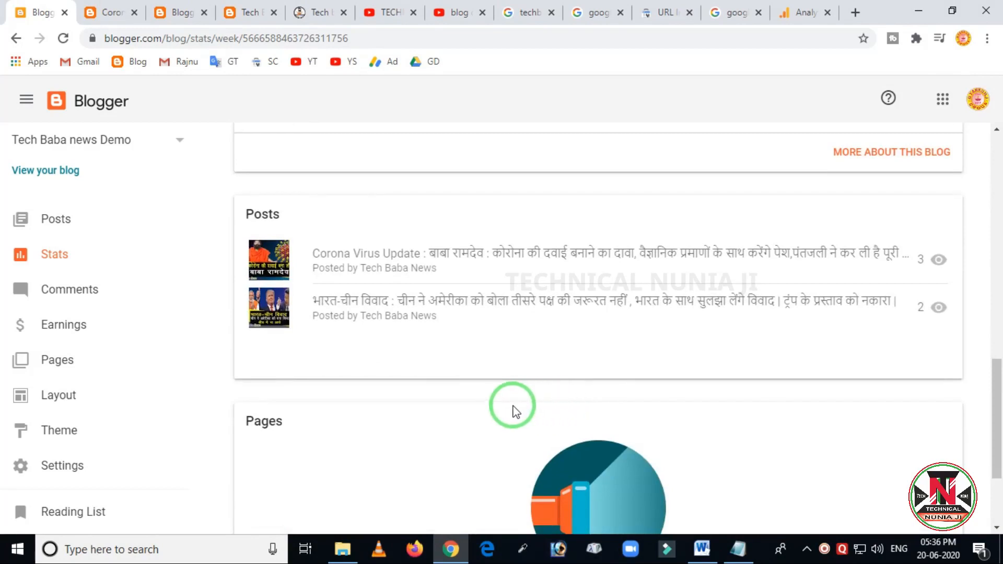
scroll(557, 386, "up", 4)
scroll(557, 386, "down", 5)
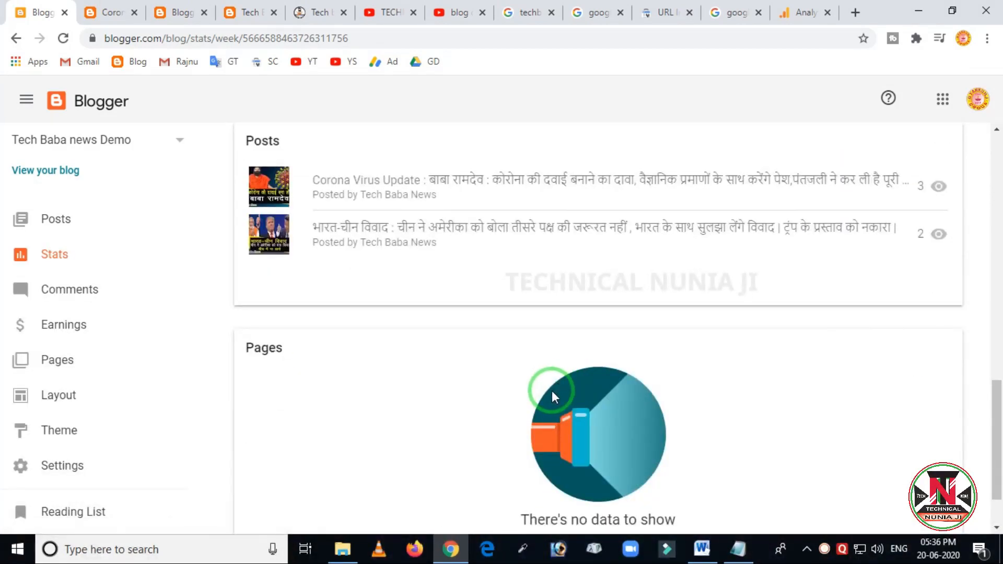
scroll(522, 389, "down", 2)
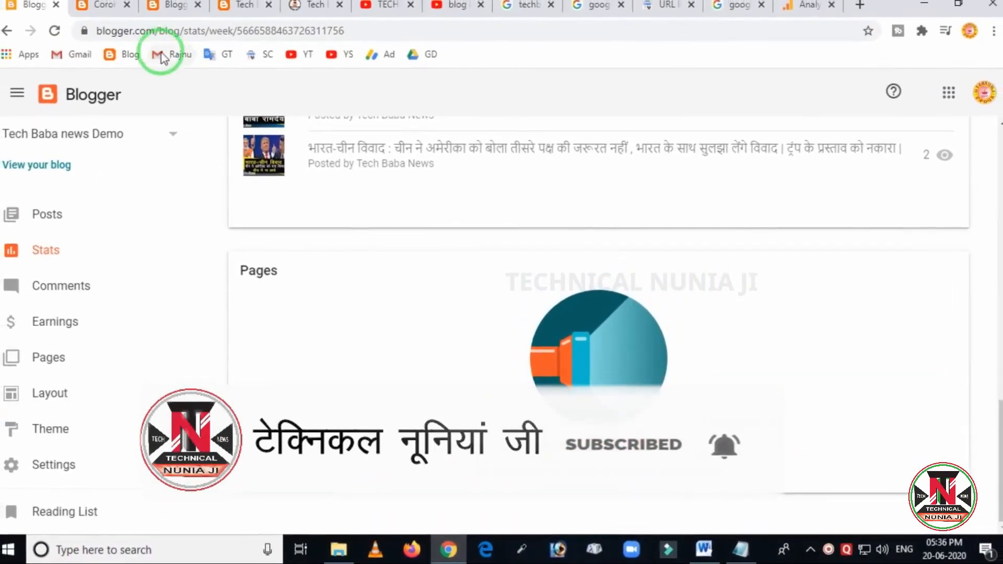
- Switch to the Tech baba News blog, discard its unsaved settings changes and examine its overview stats and stats categories
left_click(124, 15)
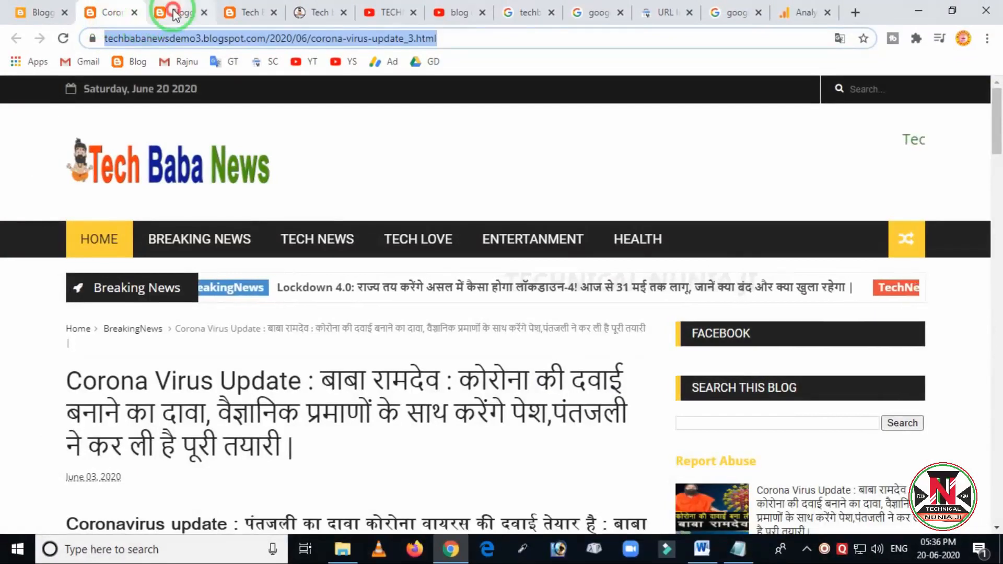
left_click(174, 14)
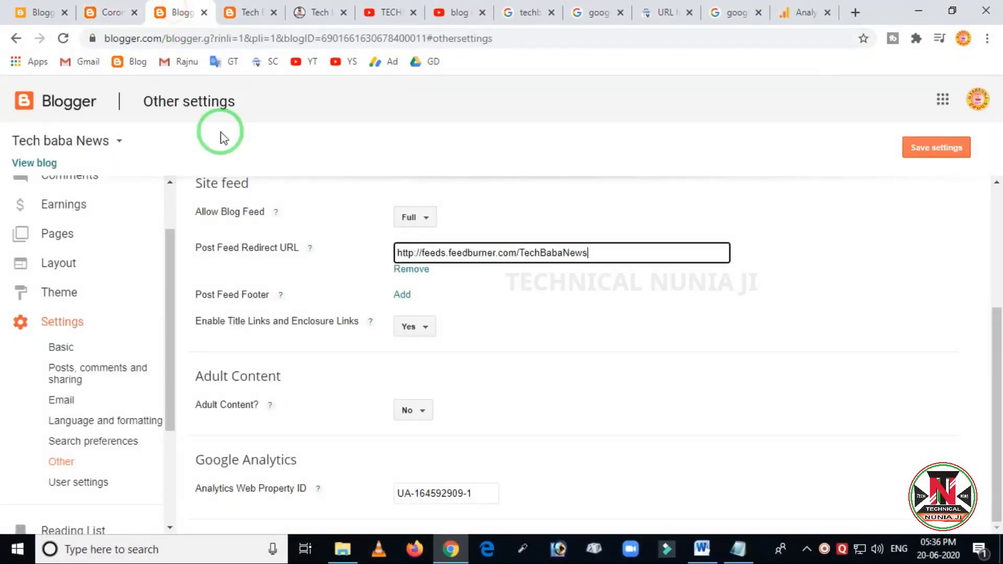
scroll(106, 249, "up", 2)
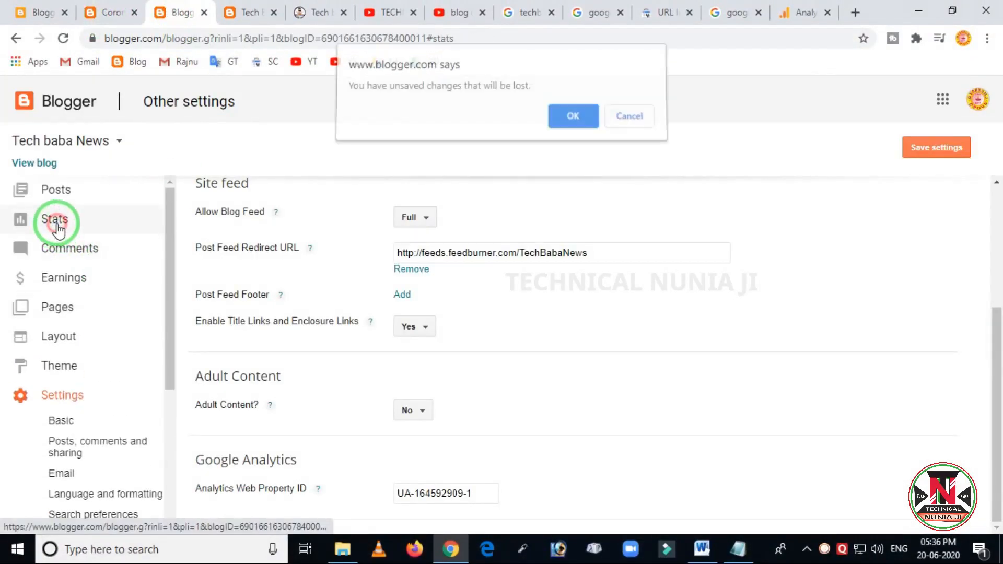
left_click(575, 122)
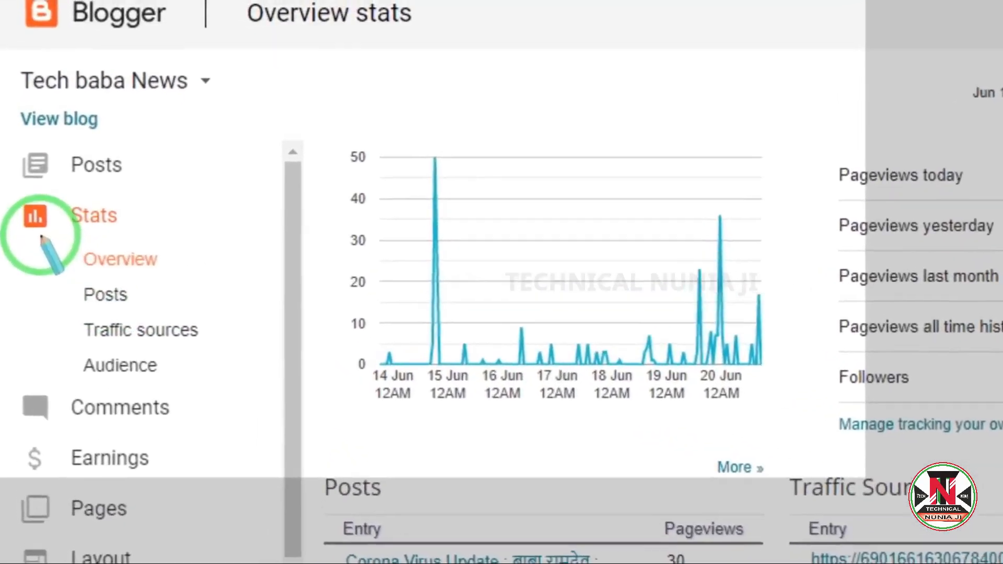
mouse_move(41, 236)
left_mouse_down()
mouse_move(109, 427)
mouse_move(276, 428)
left_mouse_up()
right_click(380, 239)
key("Escape")
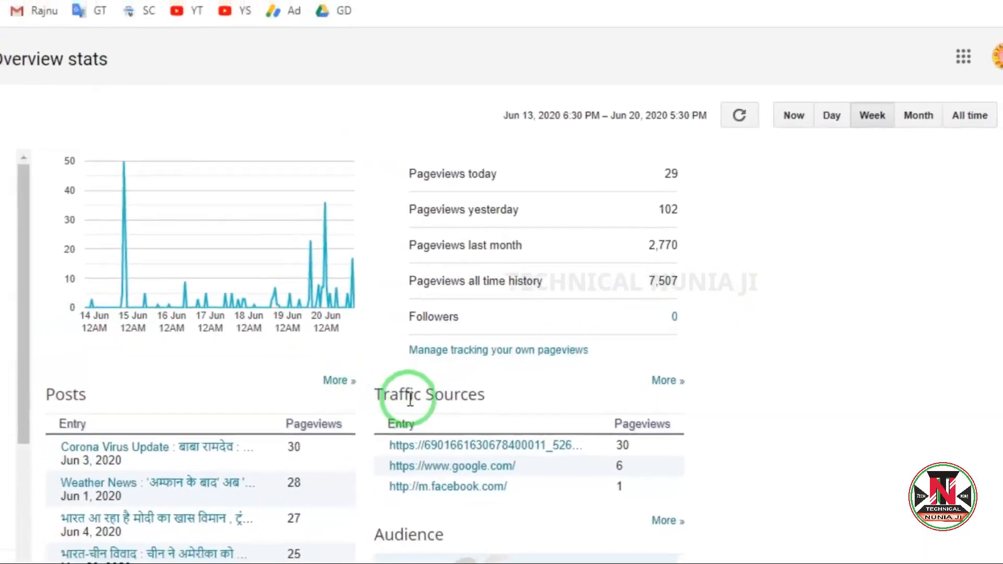
- Examine the Tech baba News blog's top posts, traffic sources and audience stats
scroll(343, 431, "down", 1)
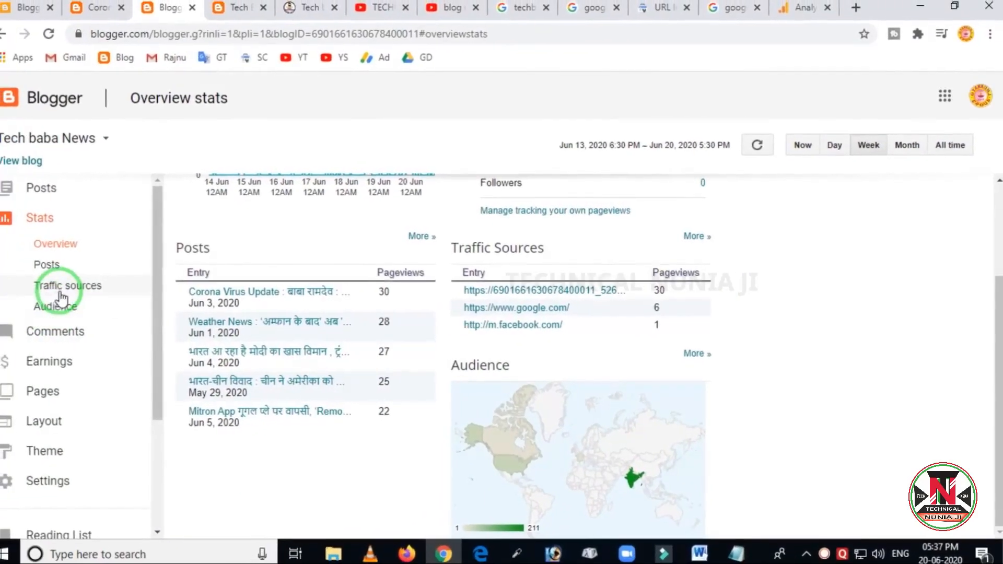
left_click(15, 283)
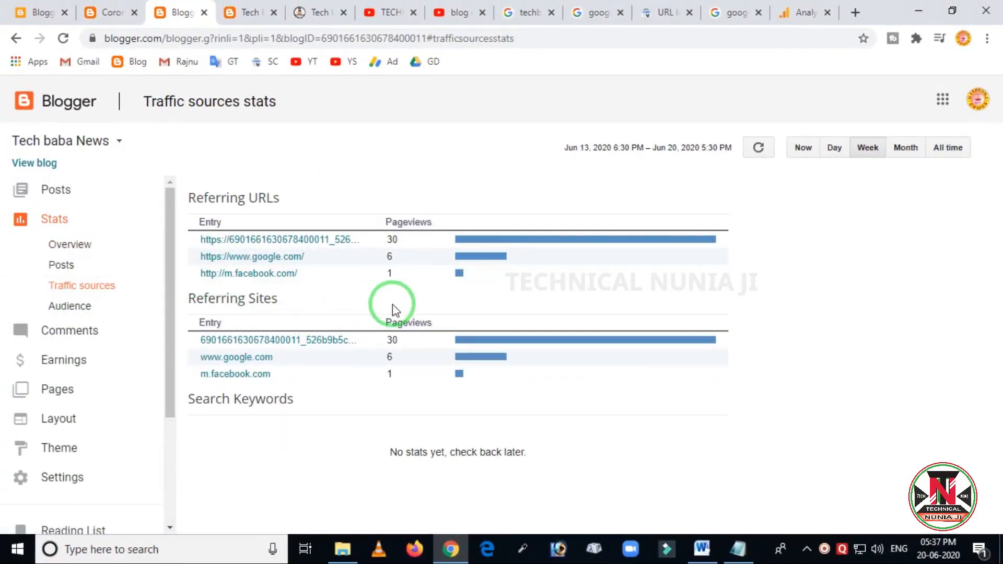
left_click(86, 311)
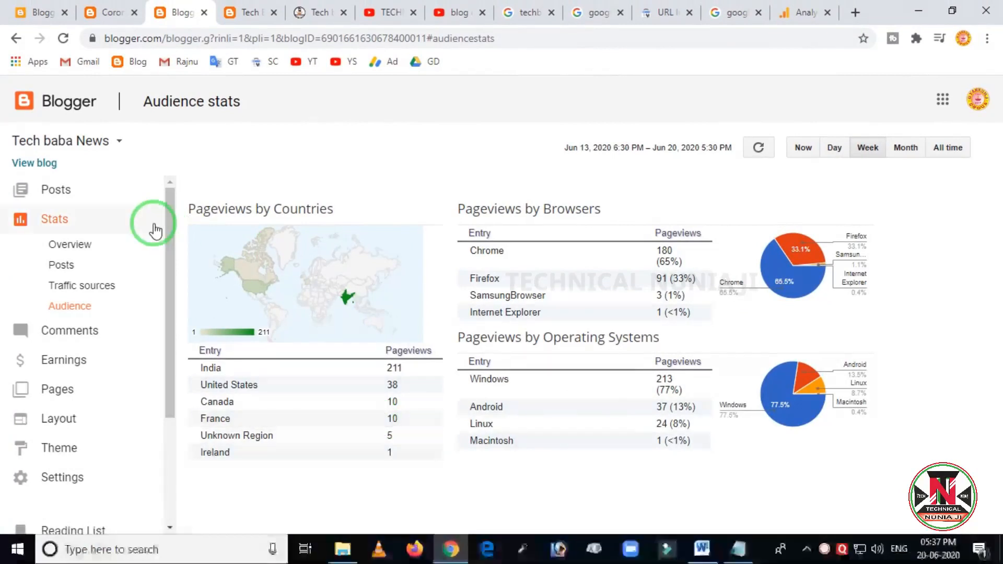
- Look through the posts and comments settings of the Tech Baba news Demo blog
left_click(43, 24)
scroll(345, 320, "up", 15)
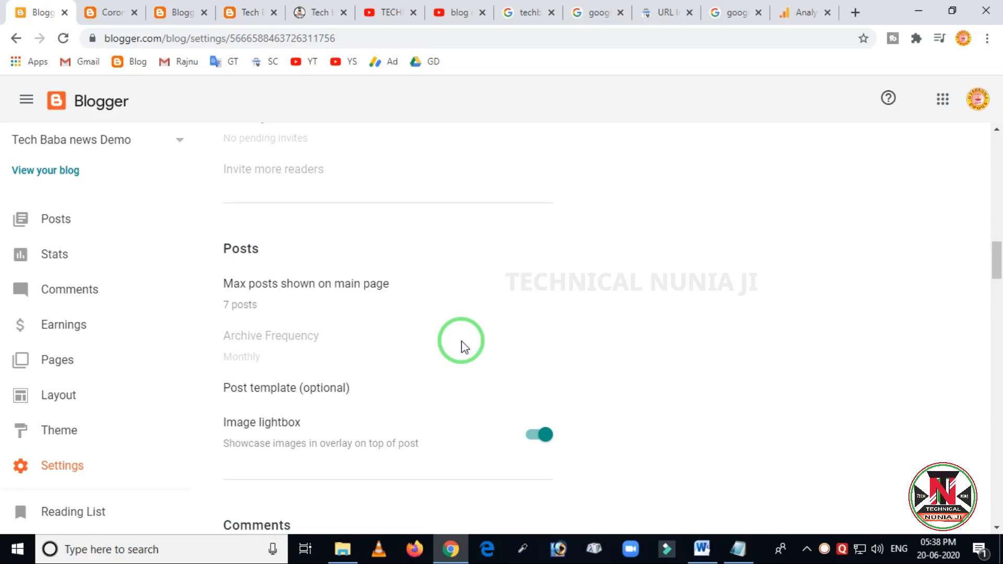
scroll(462, 345, "down", 5)
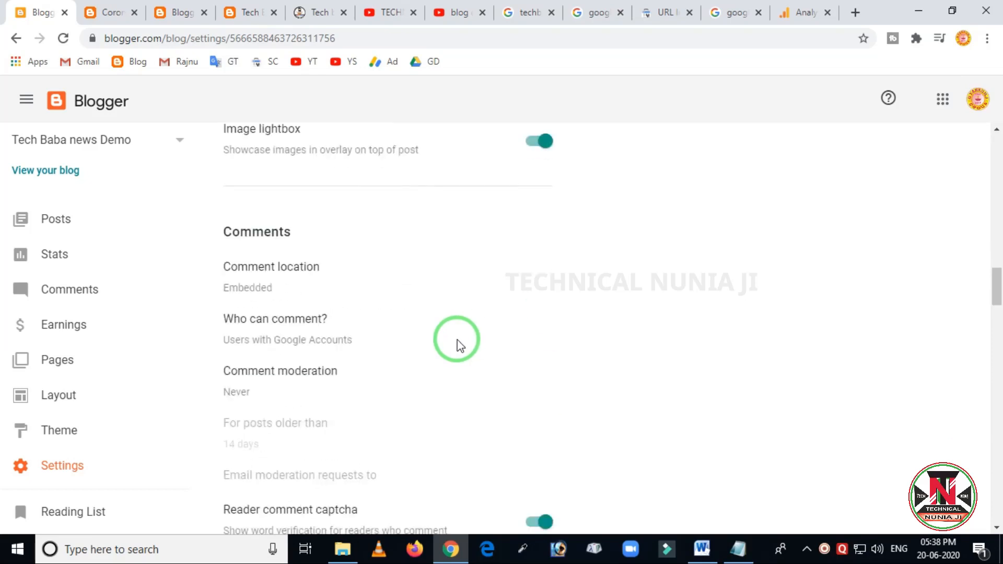
- Open the techbabanews.com site and look through its home page down to the footer
left_click(183, 17)
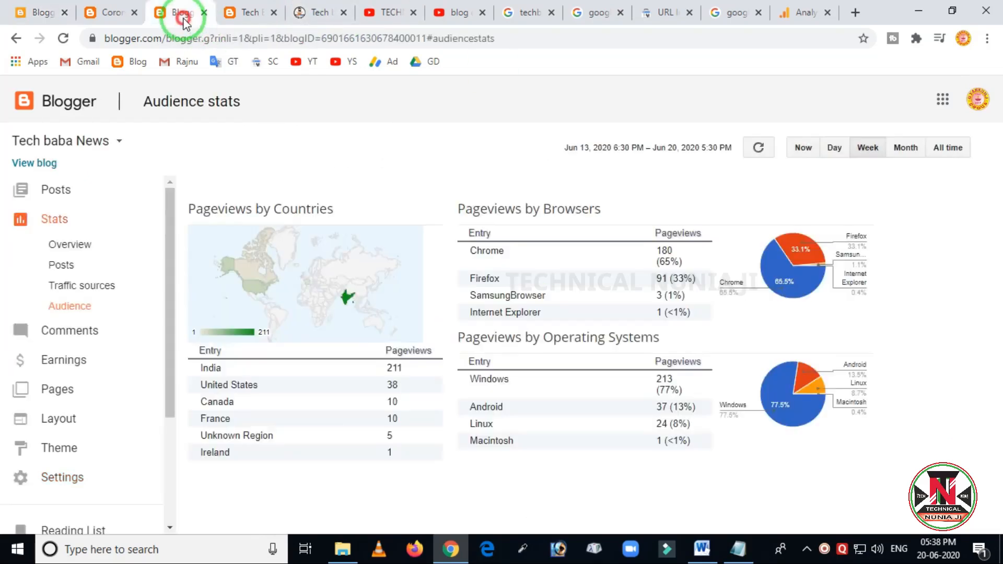
left_click(320, 15)
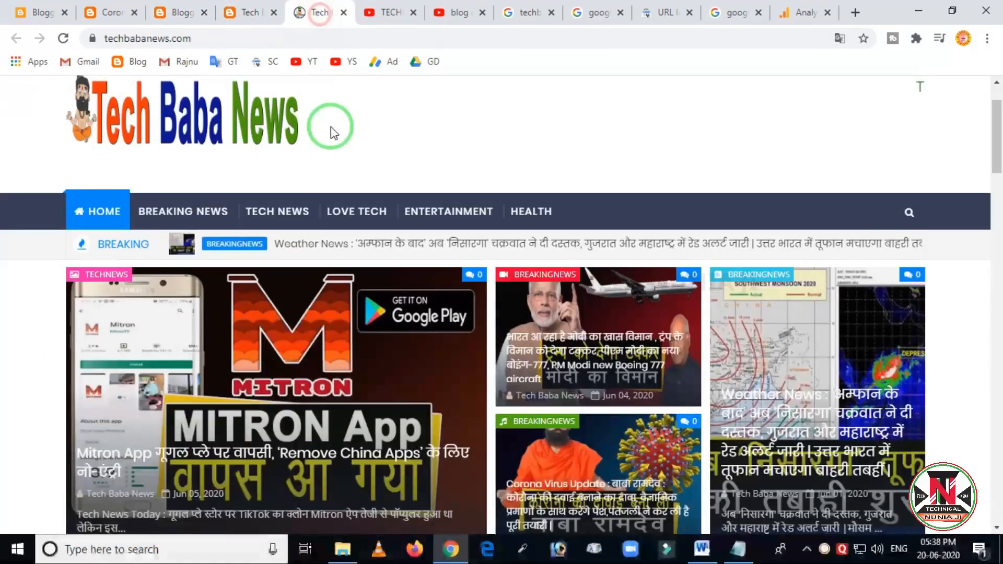
scroll(321, 170, "down", 6)
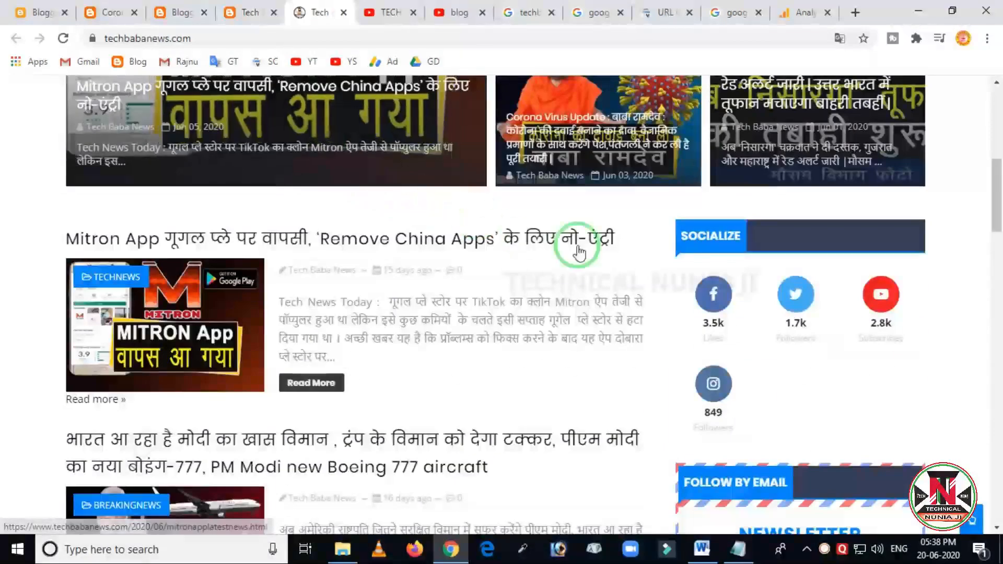
scroll(650, 312, "down", 8)
scroll(811, 325, "down", 15)
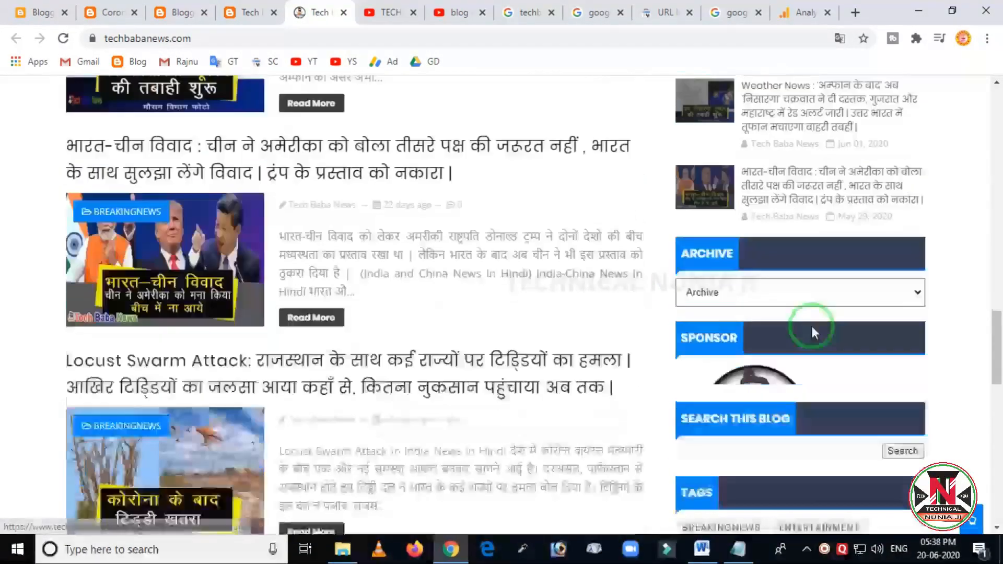
scroll(511, 395, "down", 2)
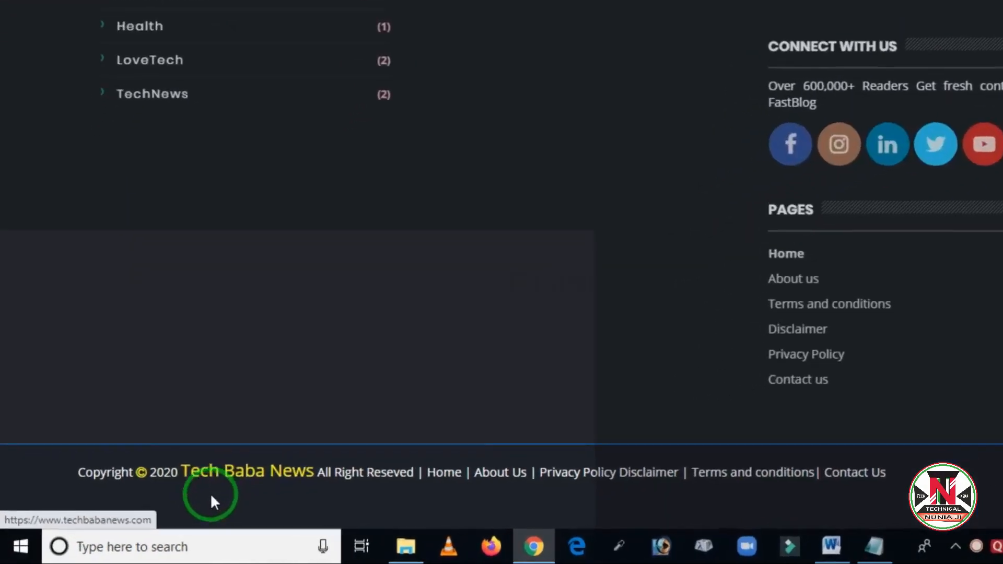
- Examine the copyright line, page links, Pages list and social links in the techbabanews.com footer
mouse_move(80, 404)
left_mouse_down()
mouse_move(291, 481)
mouse_move(575, 487)
left_mouse_up()
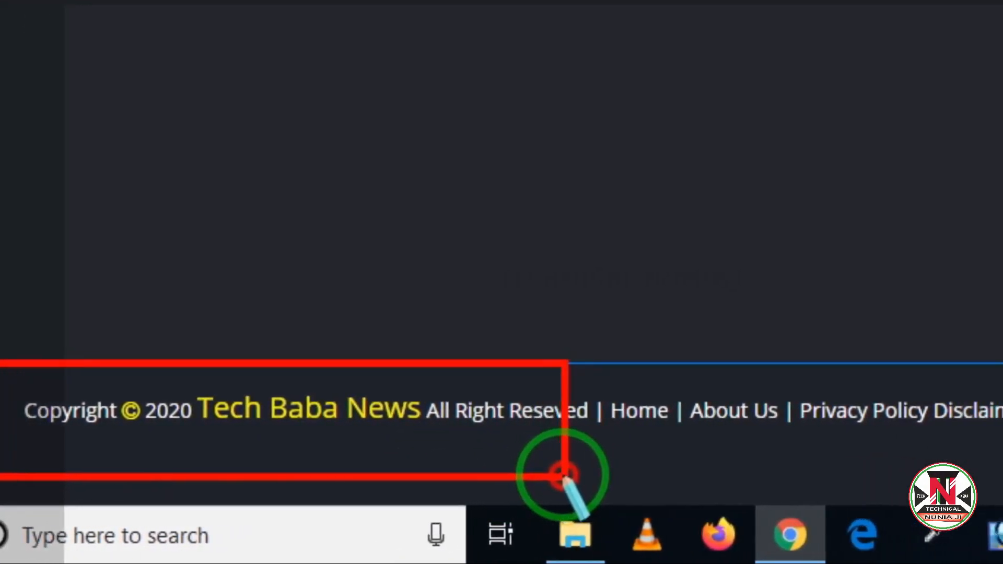
mouse_move(603, 372)
left_mouse_down()
mouse_move(677, 422)
mouse_move(977, 437)
left_mouse_up()
left_click_drag(767, 436, 781, 437)
mouse_move(883, 377)
left_mouse_down()
mouse_move(761, 454)
mouse_move(670, 435)
left_mouse_up()
right_click(670, 436)
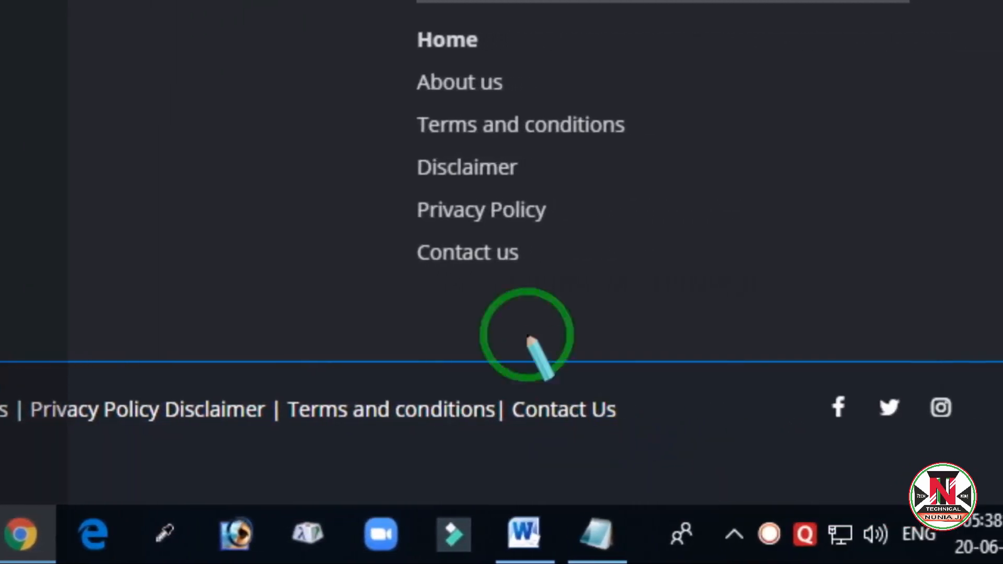
mouse_move(433, 97)
left_mouse_down()
mouse_move(471, 399)
mouse_move(642, 370)
left_mouse_up()
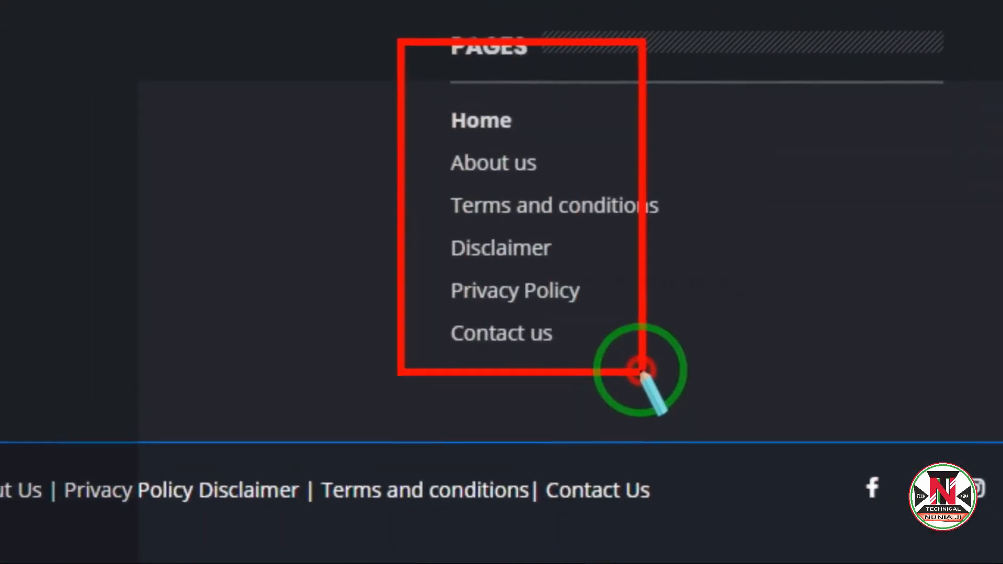
mouse_move(419, 18)
left_mouse_down()
mouse_move(500, 239)
mouse_move(882, 239)
left_mouse_up()
right_click(305, 249)
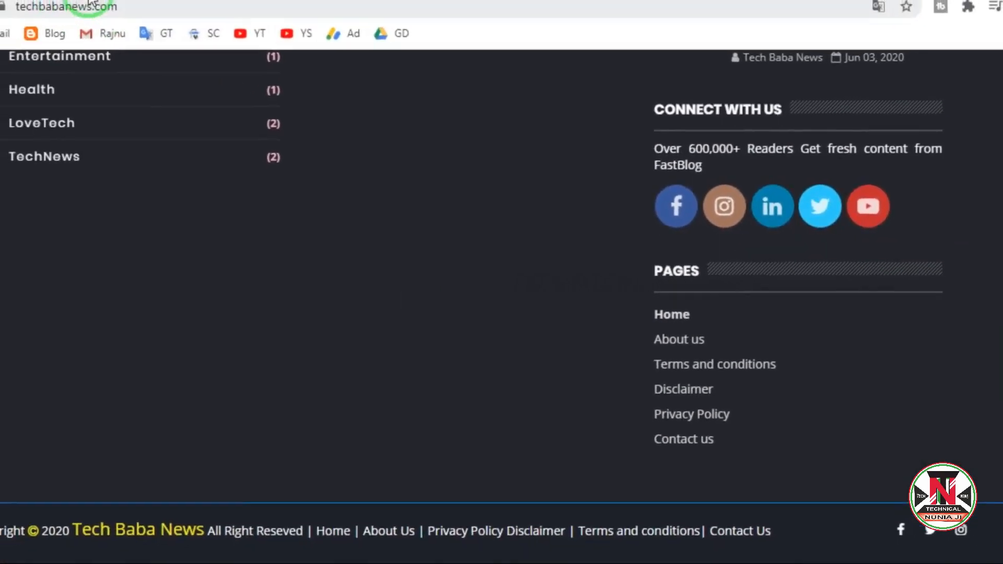
- Open the techbabanewsdemo3.blogspot.com home page and examine the template credit line in its footer
left_click(141, 3)
left_click(236, 8)
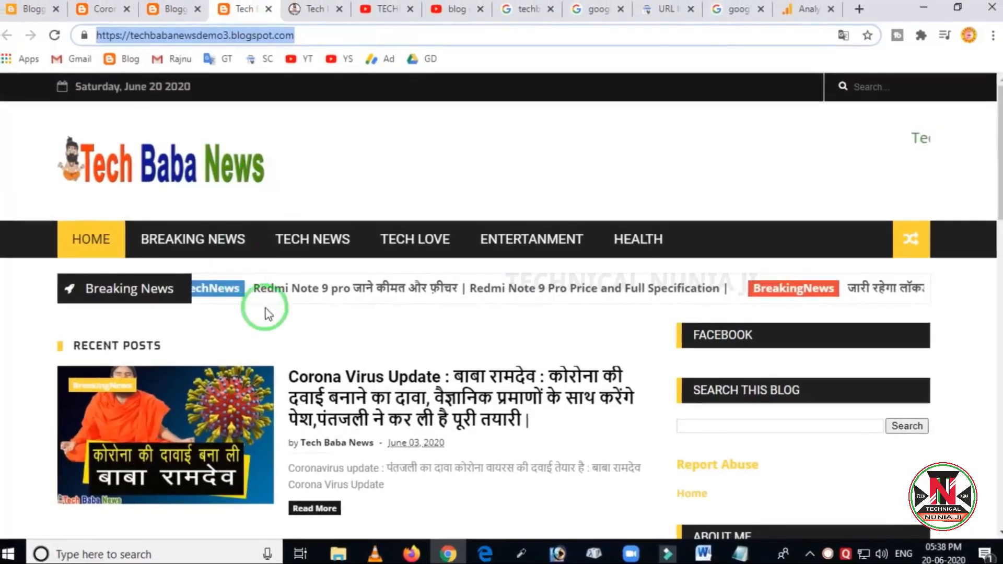
scroll(448, 336, "down", 15)
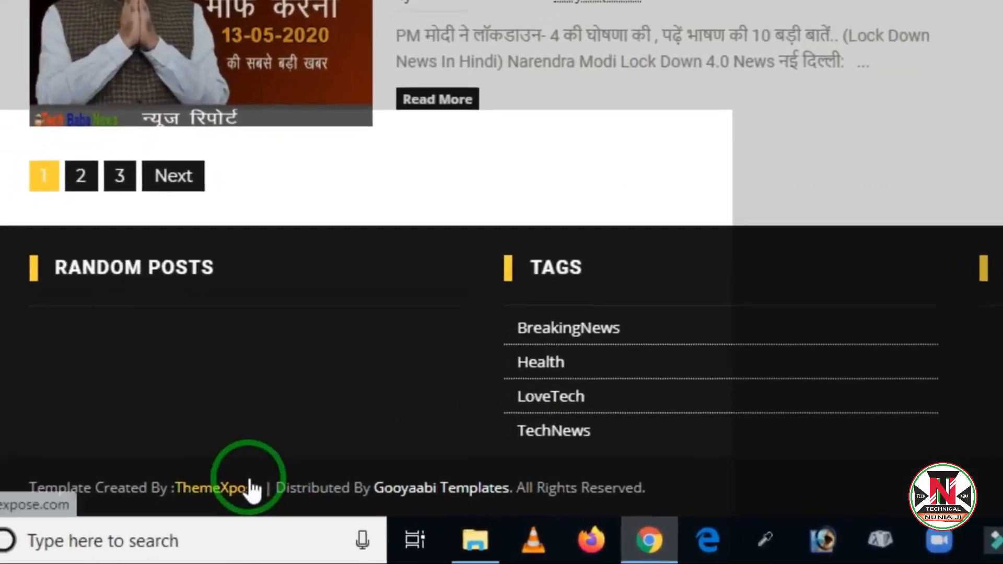
key("ctrl+alt+d")
mouse_move(0, 427)
left_mouse_down()
mouse_move(16, 496)
mouse_move(257, 532)
left_mouse_up()
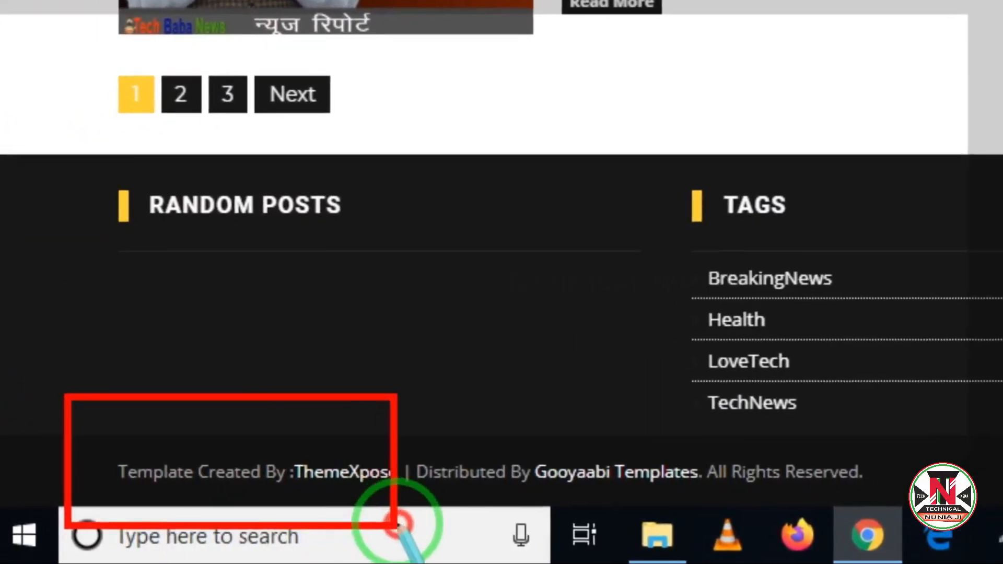
left_click_drag(396, 525, 467, 527)
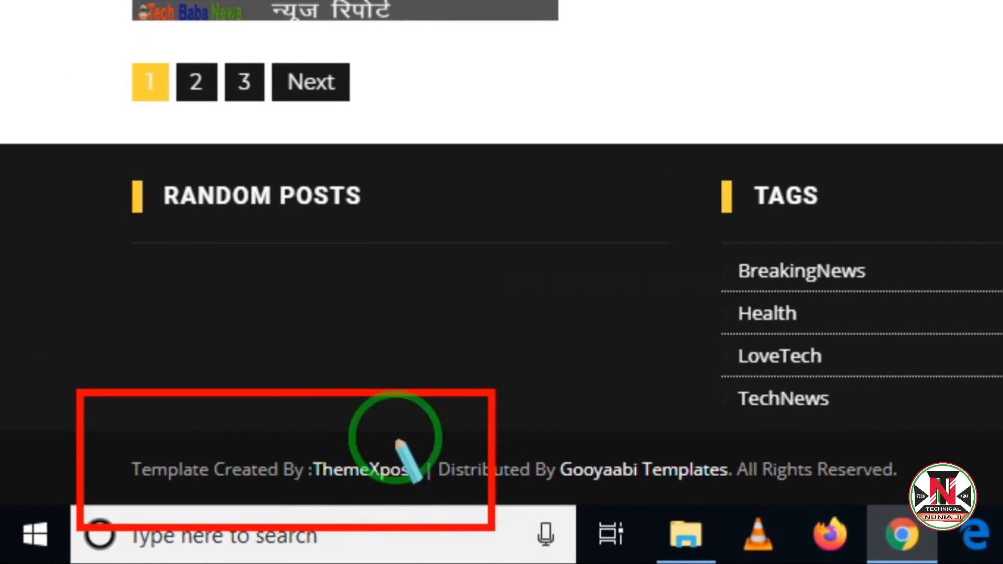
right_click(378, 442)
left_click_drag(288, 535, 474, 522)
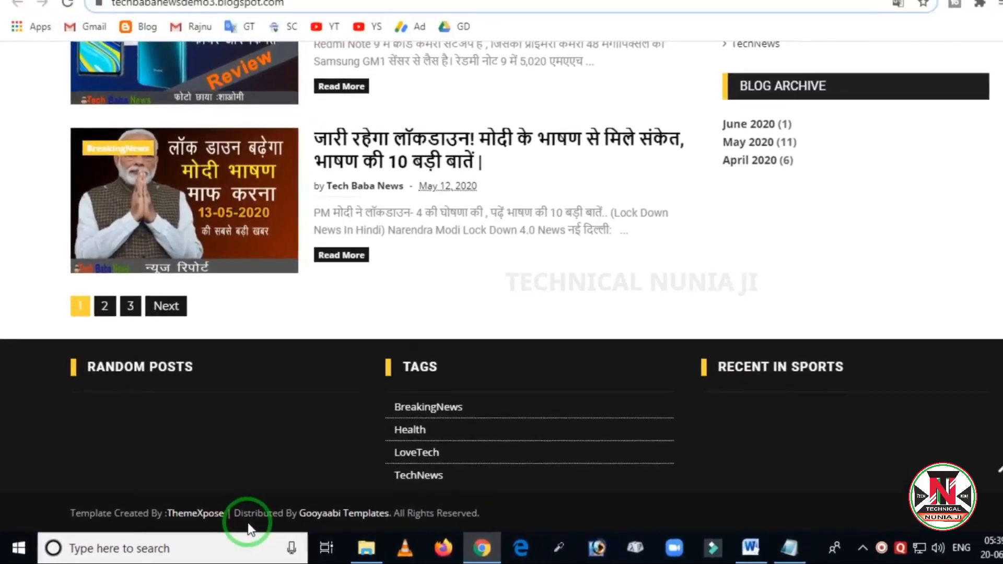
- Compare with the techbabanews.com footer again and return to the Tech Baba news Demo blog's settings
left_click(315, 11)
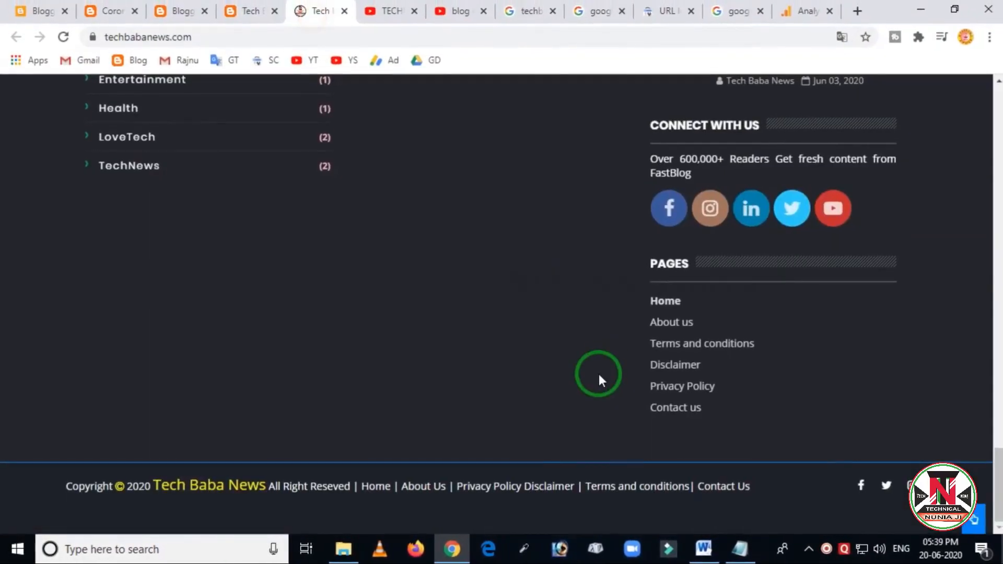
scroll(596, 372, "up", 4)
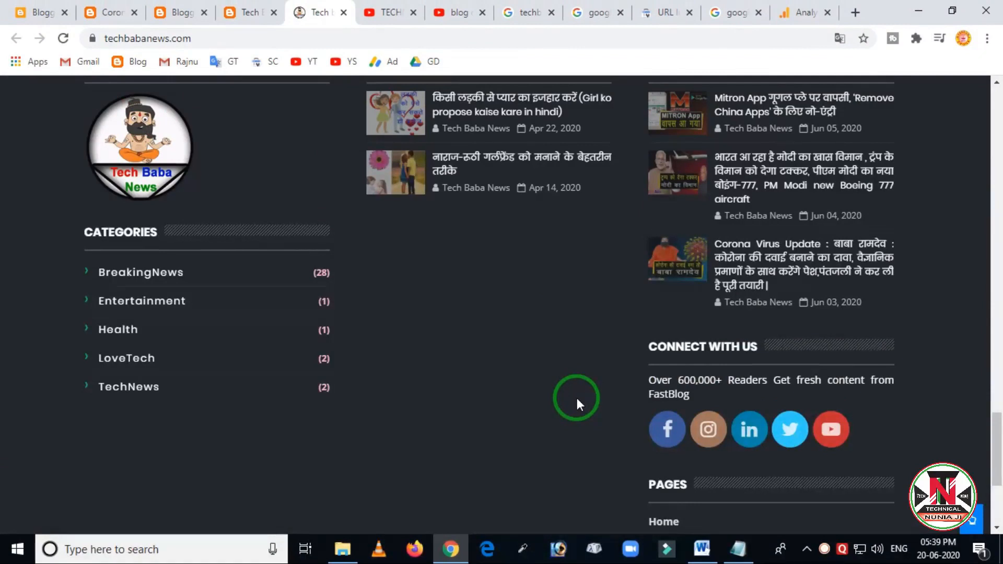
left_click(32, 16)
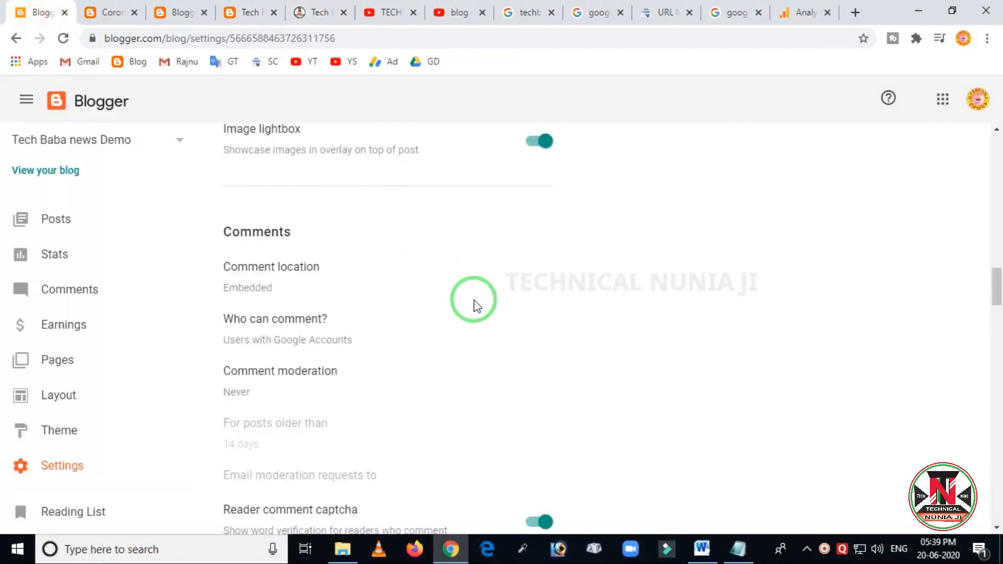
scroll(477, 307, "up", 7)
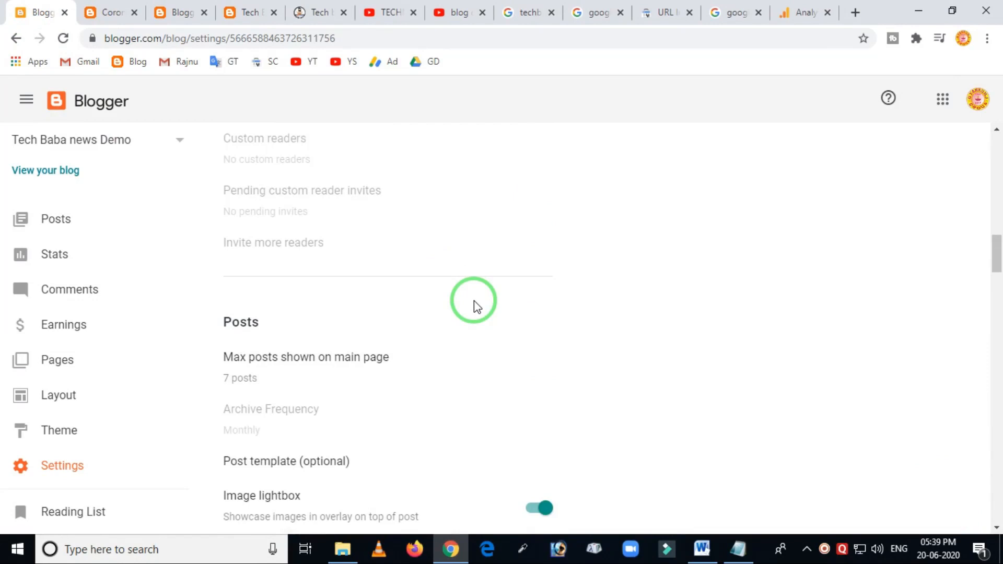